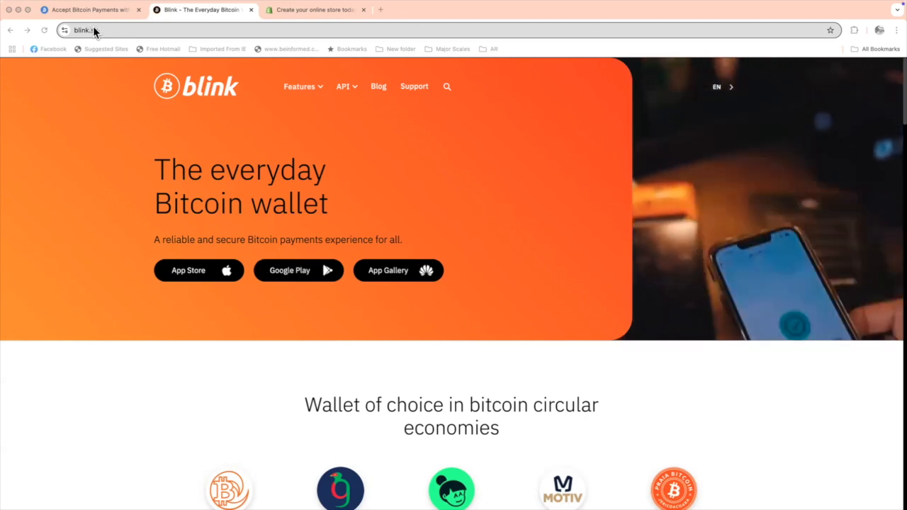
Step: Navigate Chrome to dashboard.blink.sv, replacing the current address
click(95, 28)
text(sh)
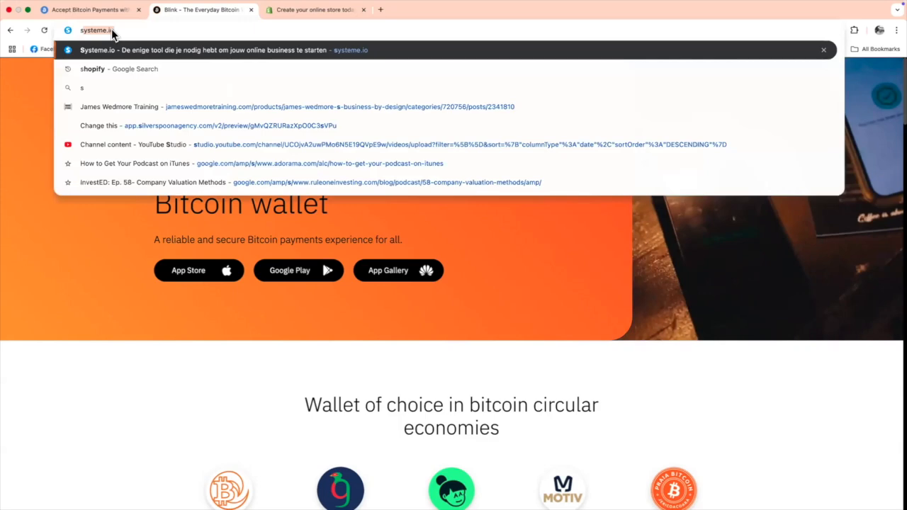
key(BackSpace)
key(BackSpace)
key(BackSpace)
text(da)
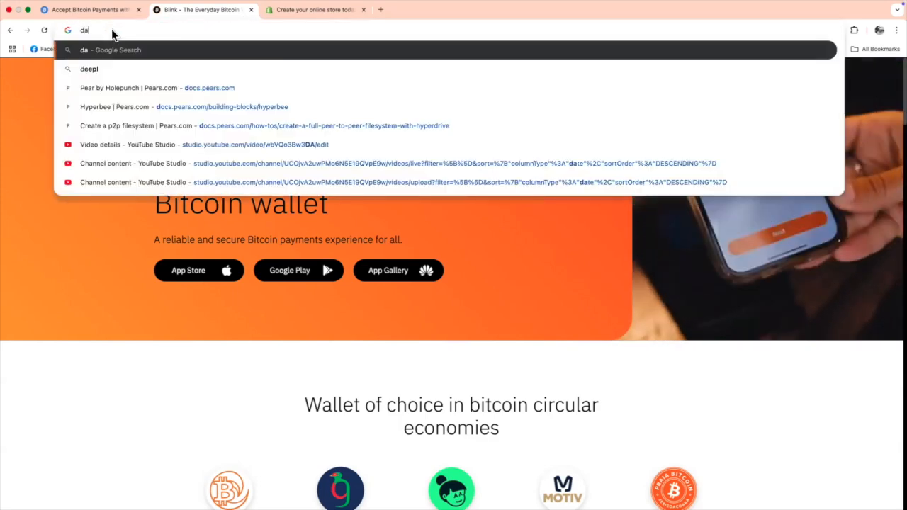
text(shboard.)
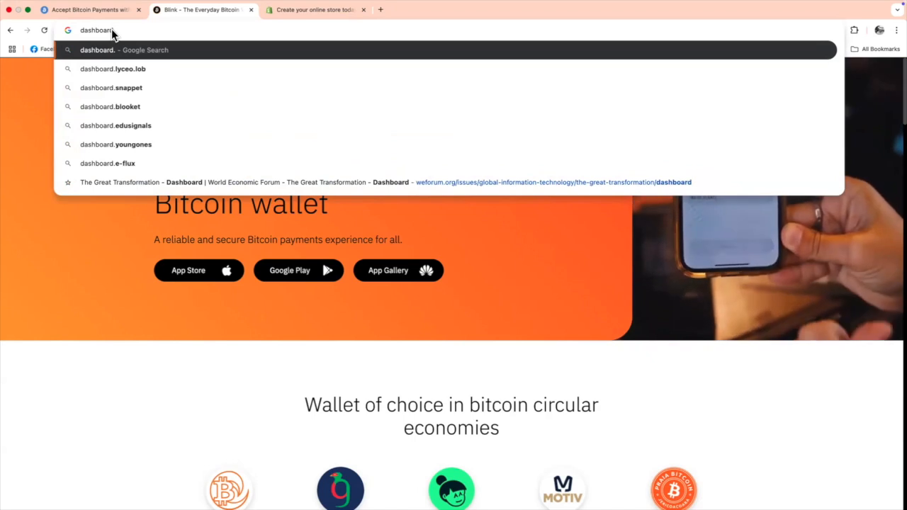
text(blink.sv)
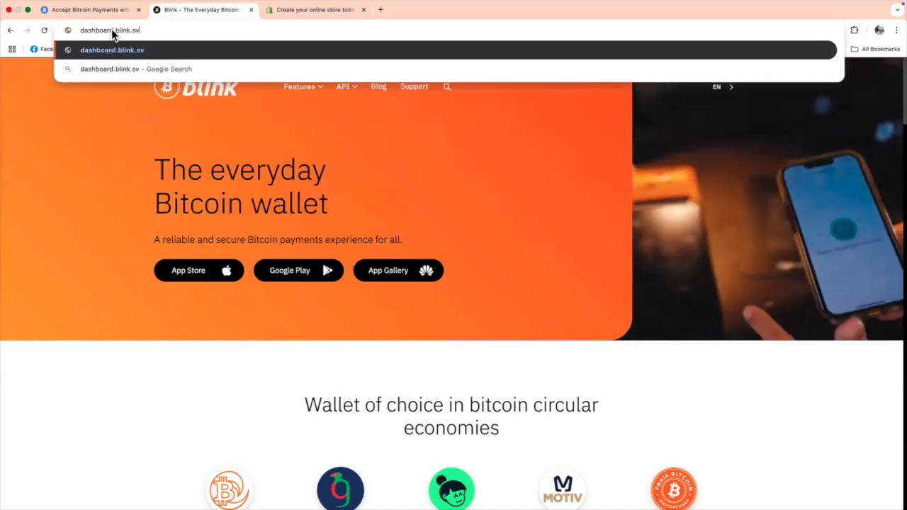
key(Return)
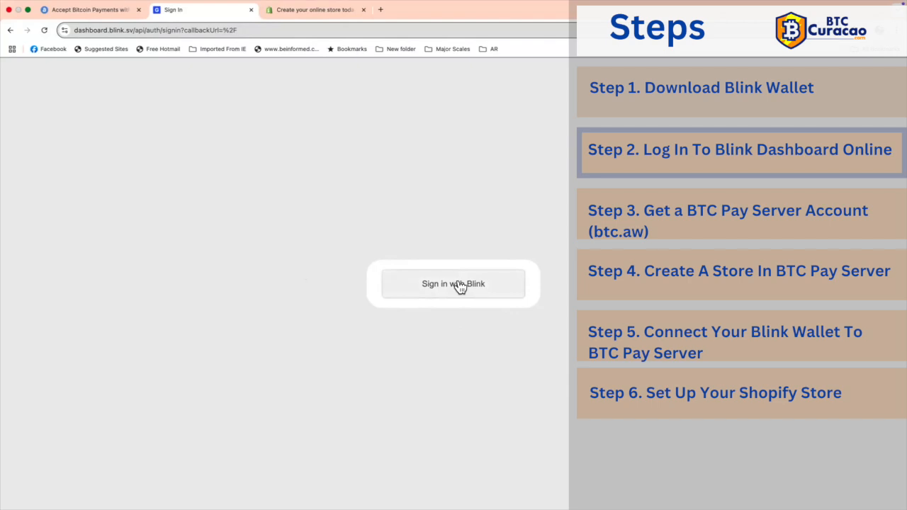
Step: Sign in with Blink using the saved email suggestion and continue to verification
click(460, 285)
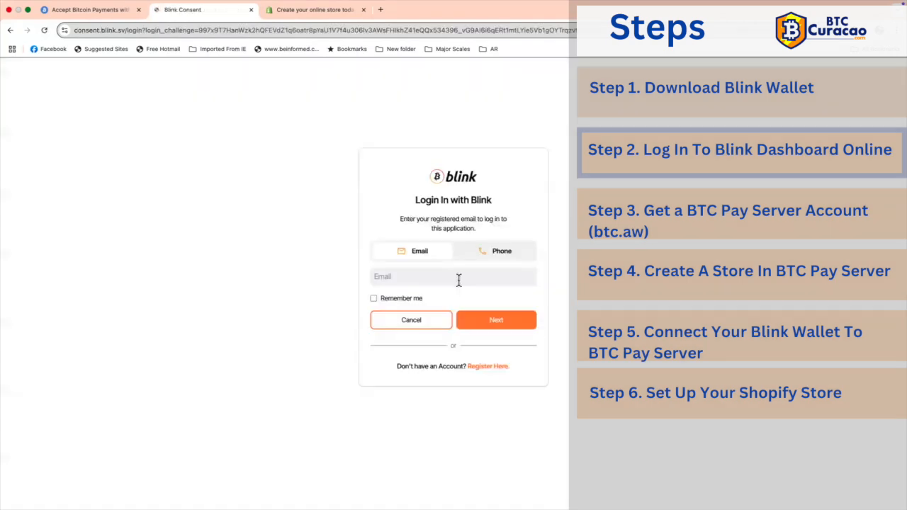
click(406, 277)
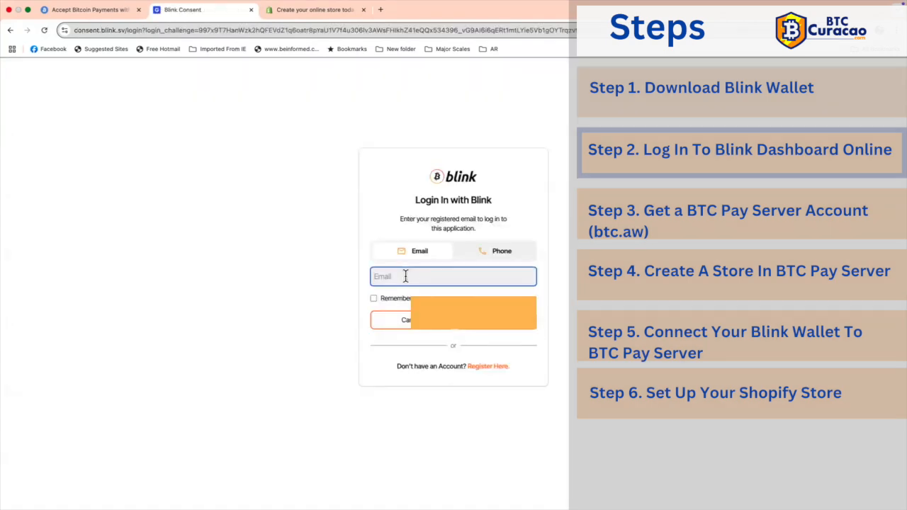
click(433, 305)
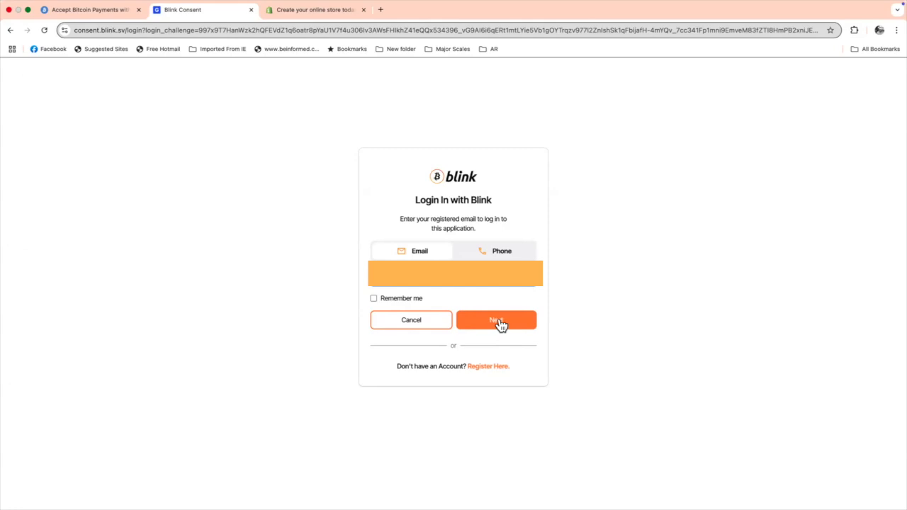
click(500, 321)
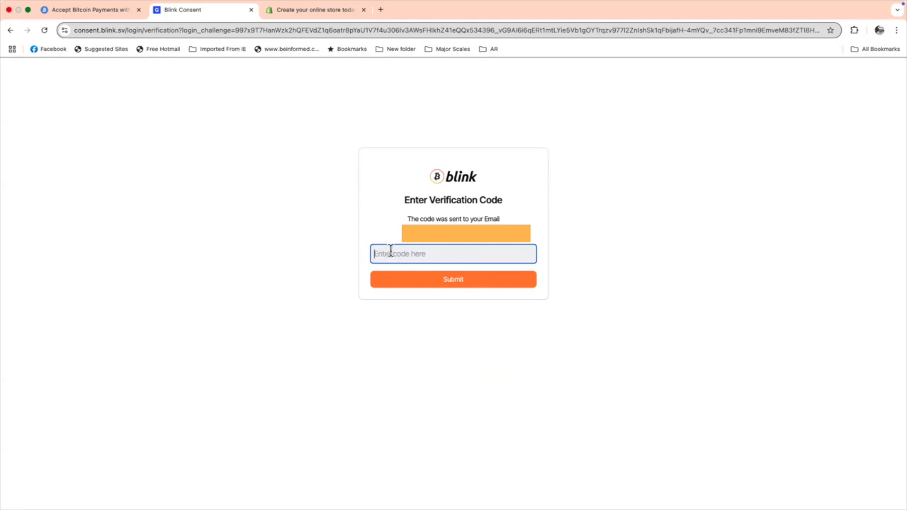
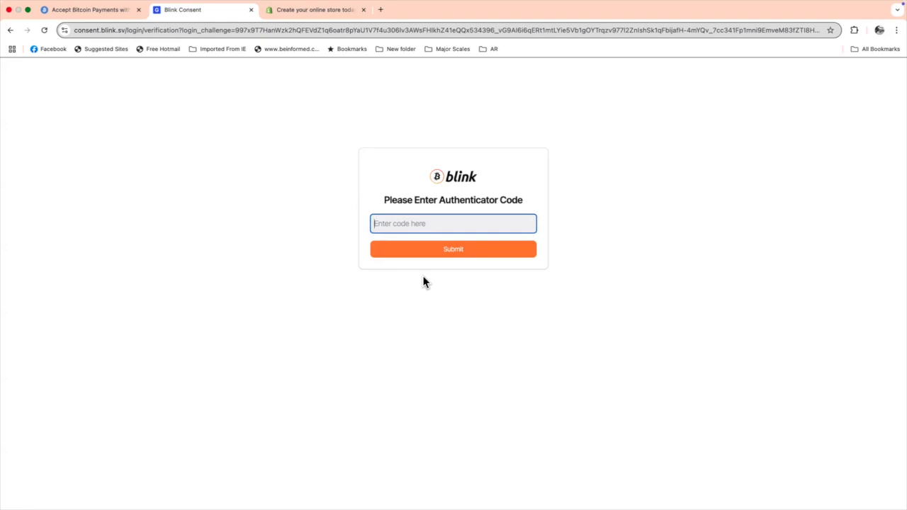
Step: Enter the emailed verification code and the authenticator code, then submit to finish login
click(478, 247)
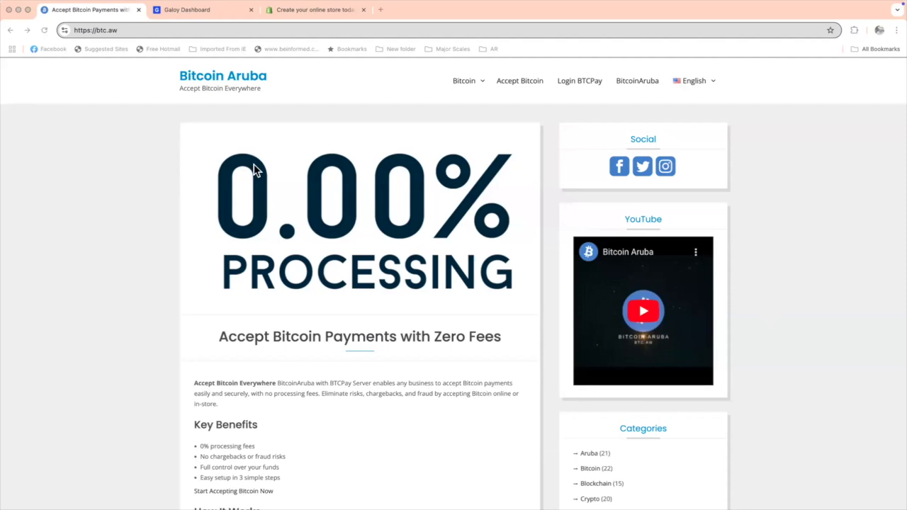
Step: Open the Login BTCPay link from the Bitcoin Aruba site's top navigation
click(82, 30)
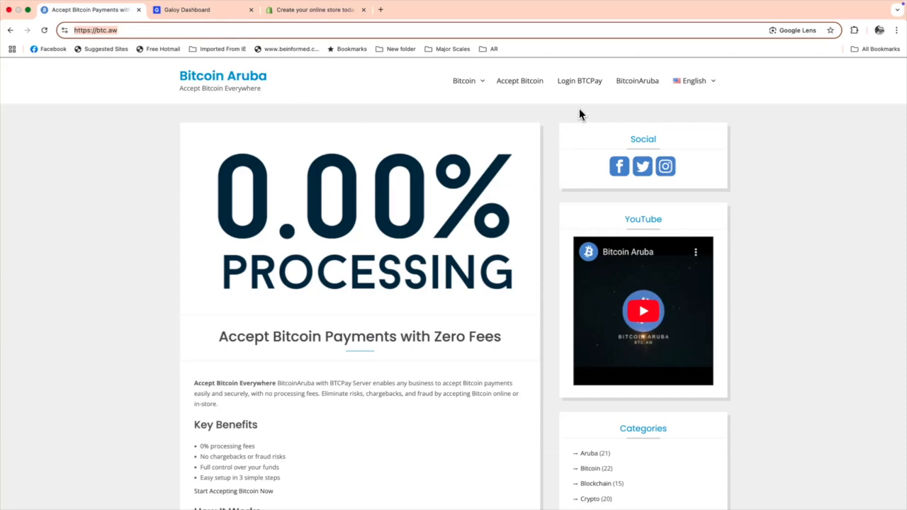
mouse_move(461, 91)
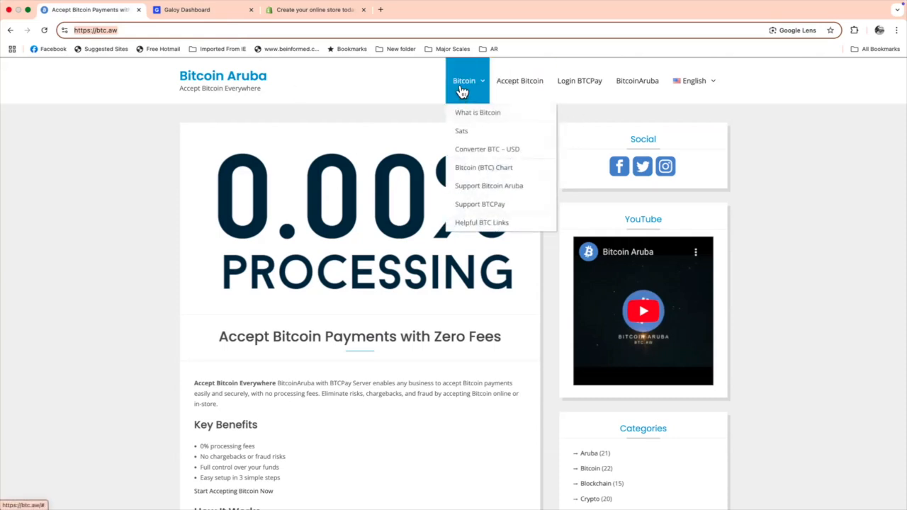
scroll(348, 206, down, 1)
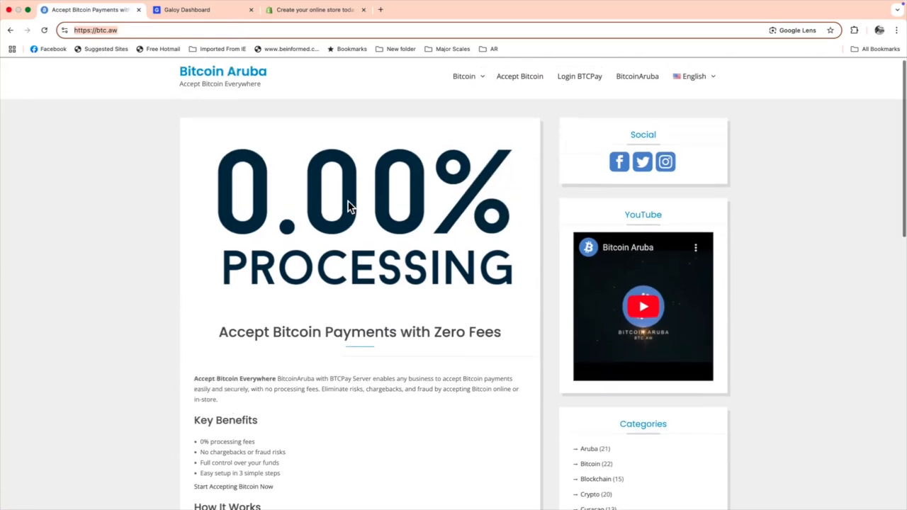
click(591, 85)
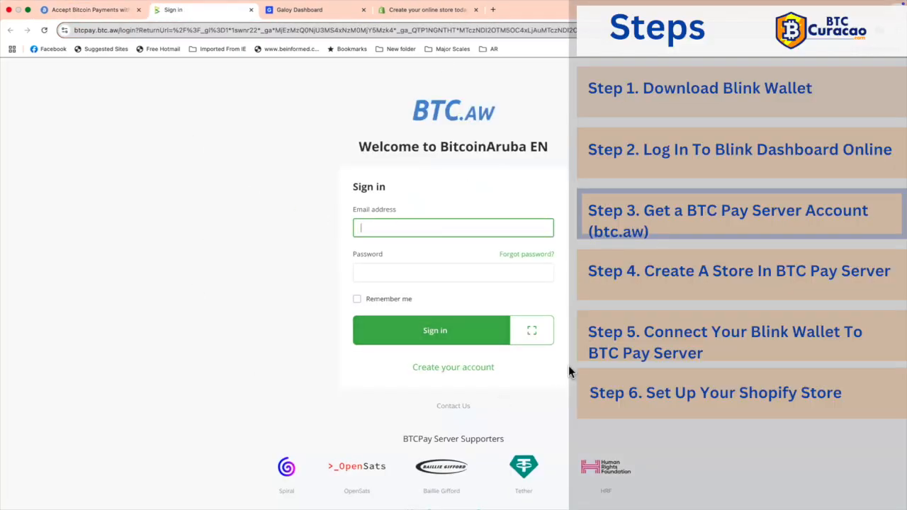
Step: Register a new BTCPay Server account, entering and confirming the account password
click(471, 369)
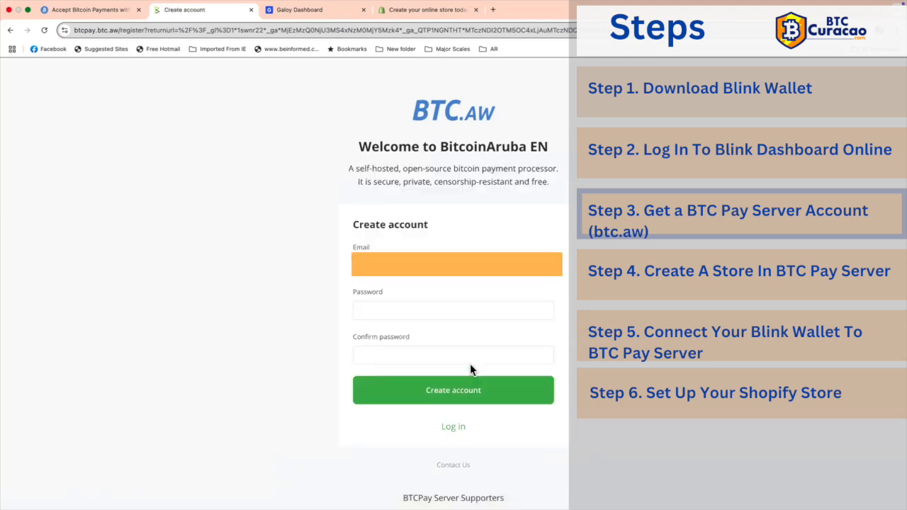
click(470, 362)
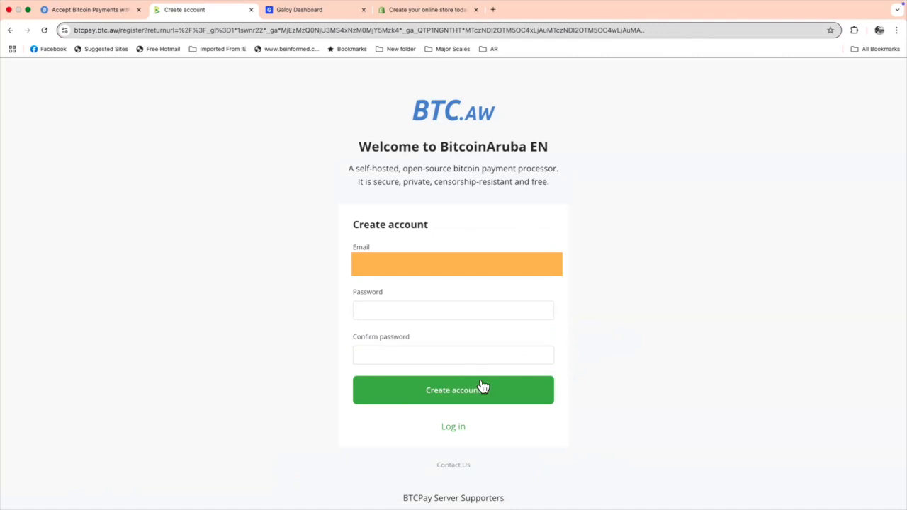
click(362, 308)
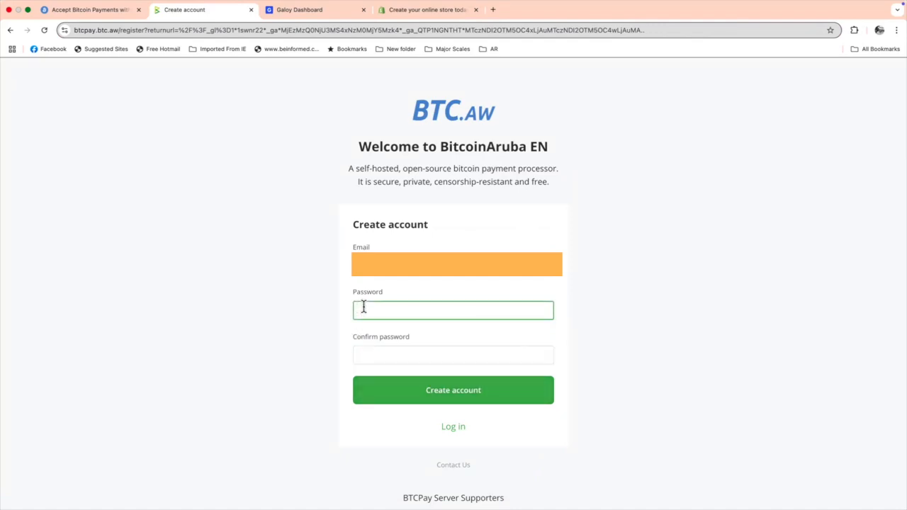
click(368, 355)
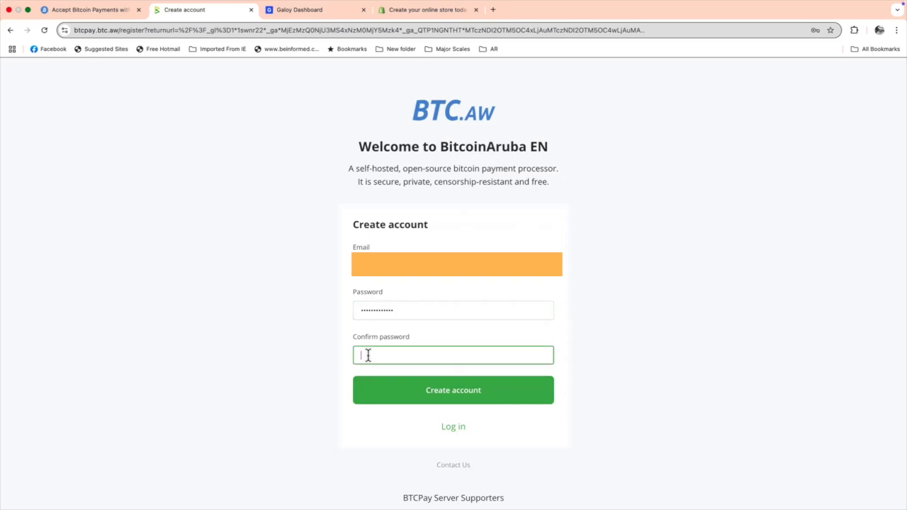
text(aaaaaaaaaaaaa)
click(473, 401)
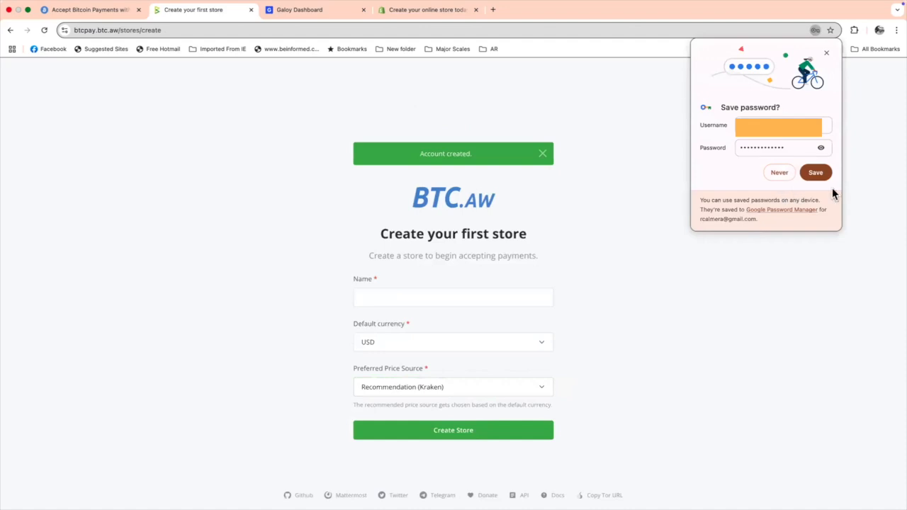
Step: Save the login in Chrome, then create the store 'Test Store Shopify'
click(810, 172)
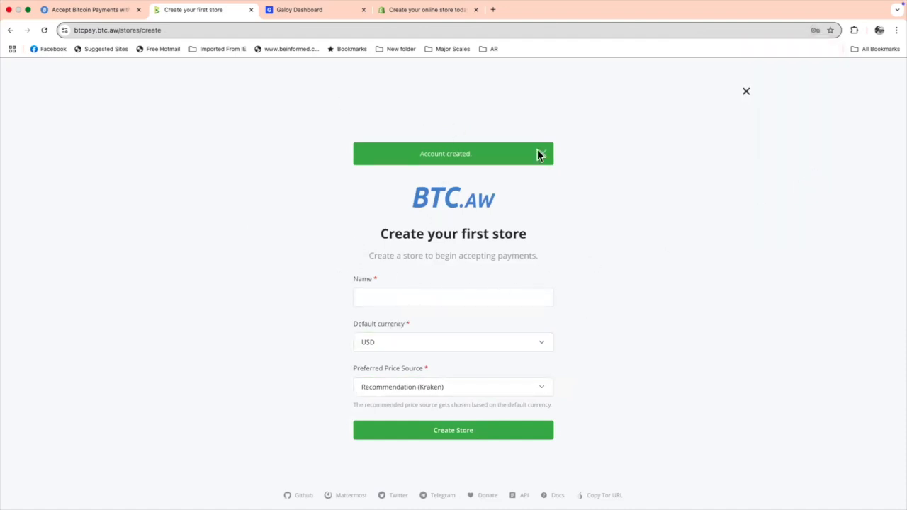
click(389, 299)
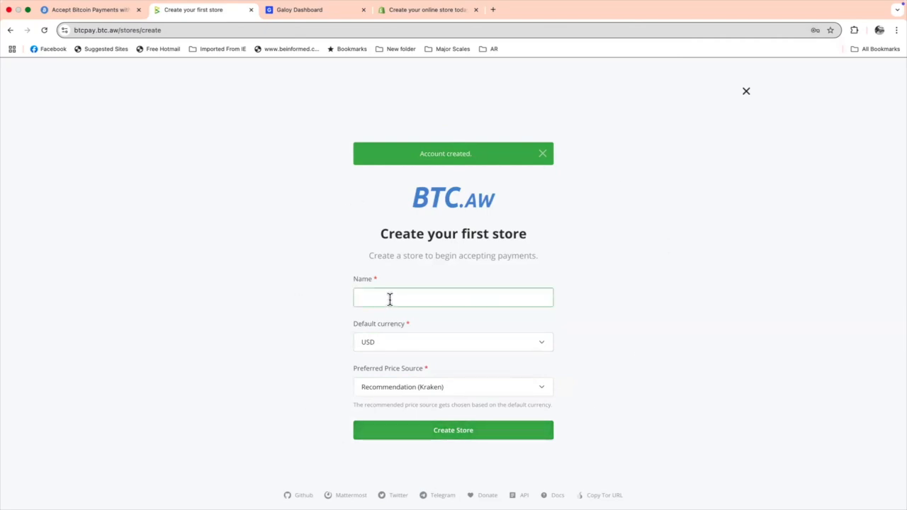
click(387, 297)
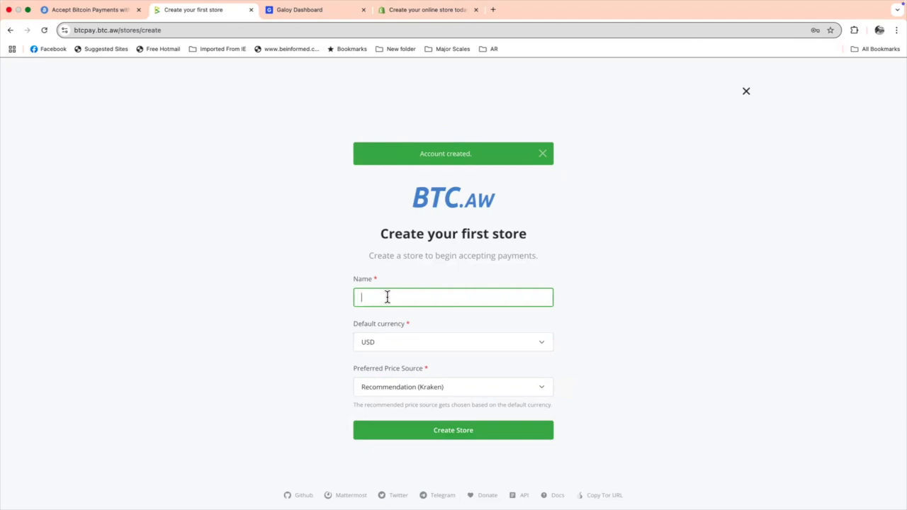
text(Test)
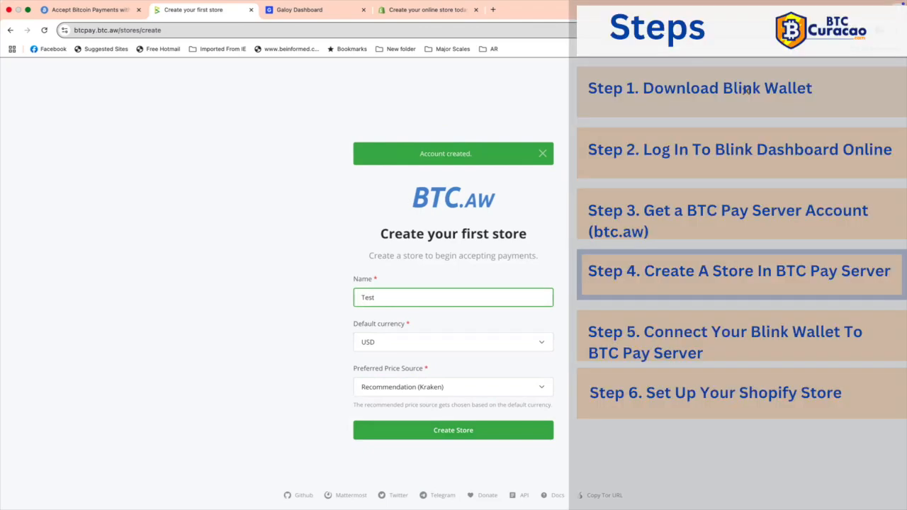
text( Store Shopify)
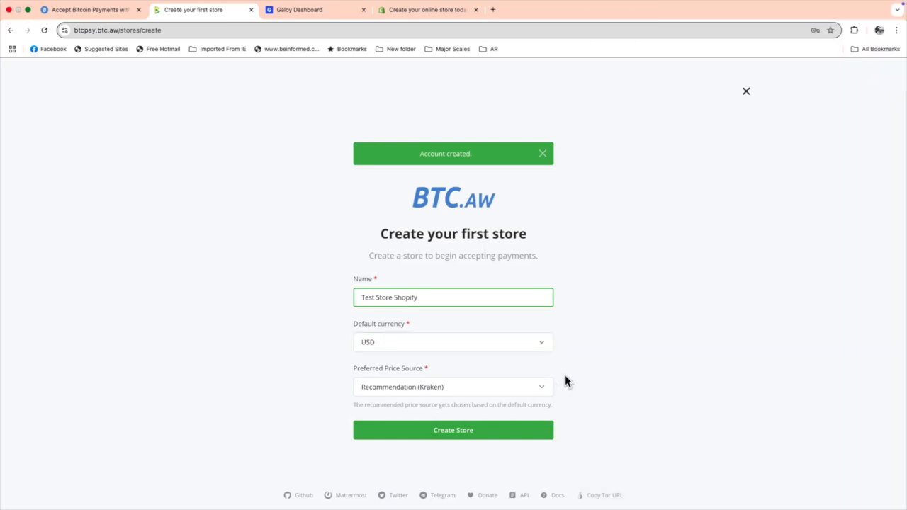
scroll(566, 379, down, 1)
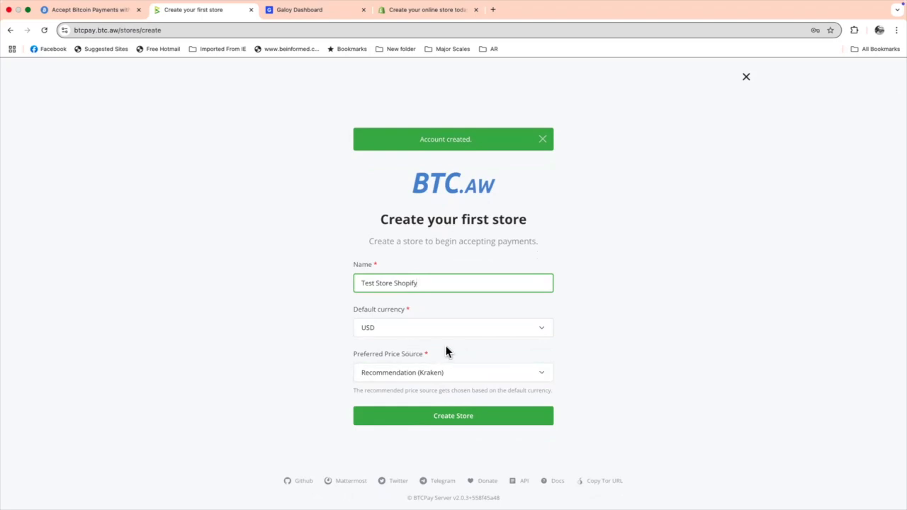
click(468, 417)
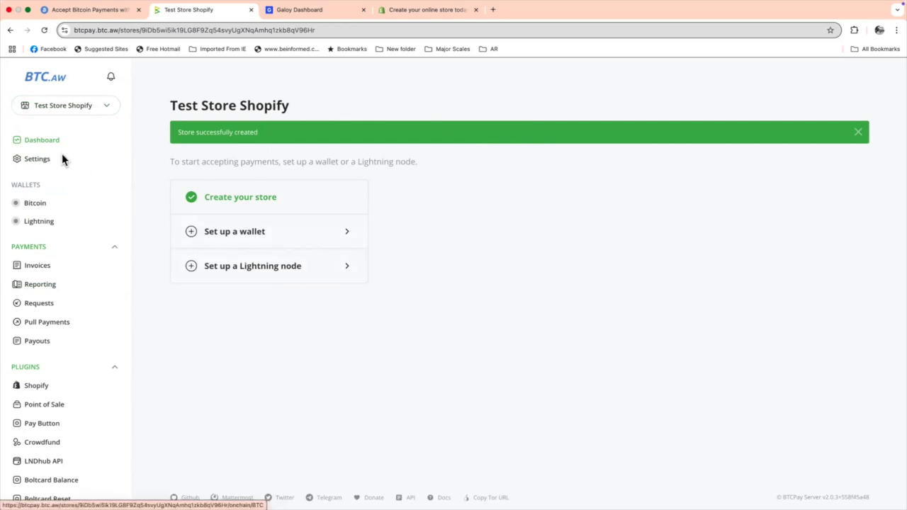
Step: Look at the wallet and Lightning setup pages, going back to the store dashboard each time
click(39, 205)
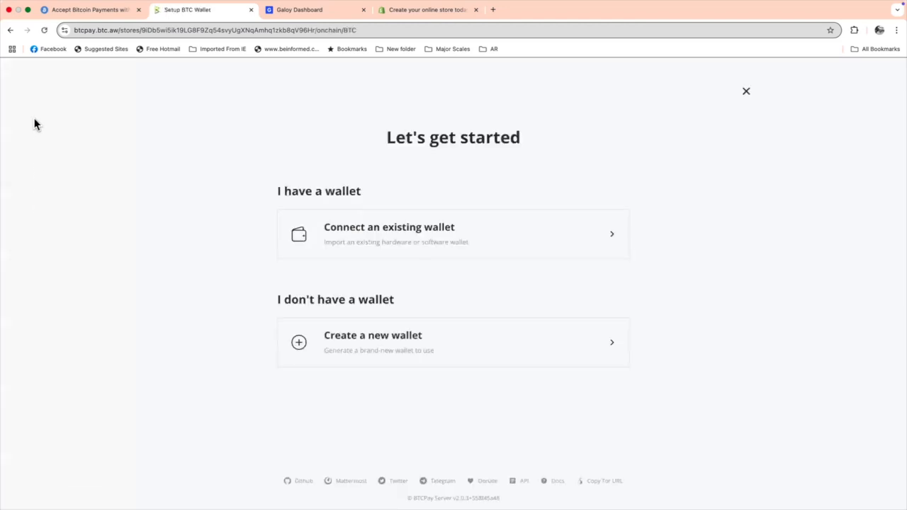
click(9, 32)
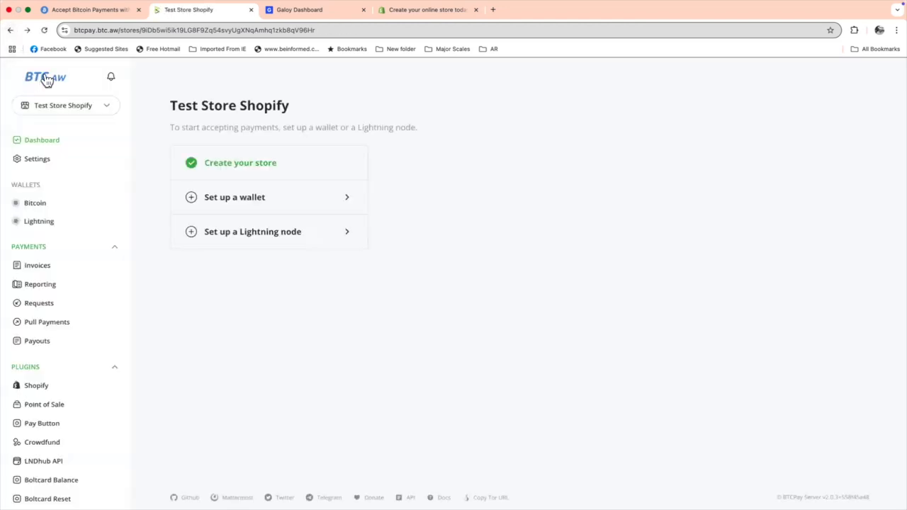
click(41, 224)
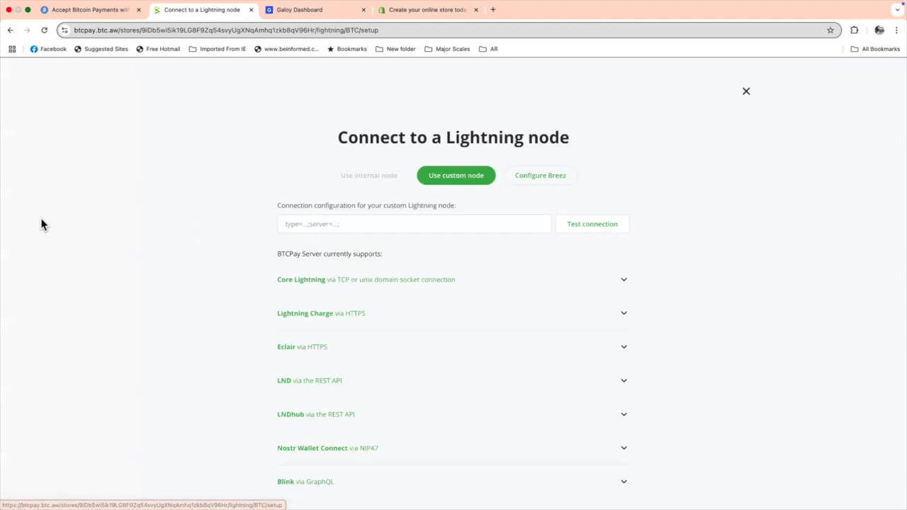
click(9, 30)
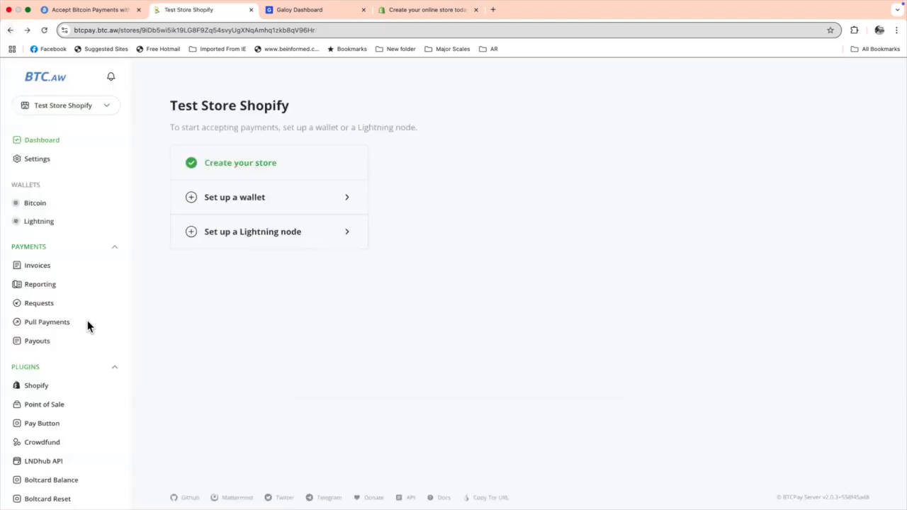
Step: Scroll through the sidebar Plugins list, then switch to the Blink dashboard tab
scroll(88, 326, down, 3)
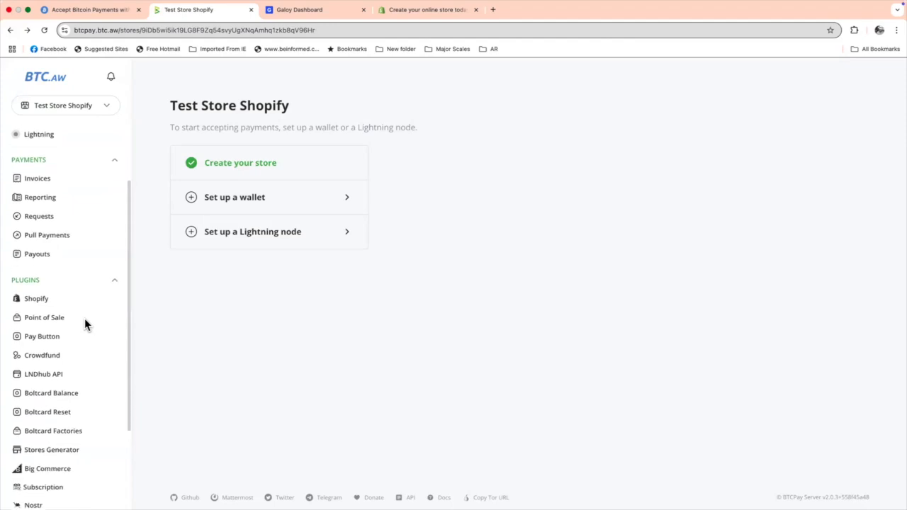
scroll(84, 325, down, 1)
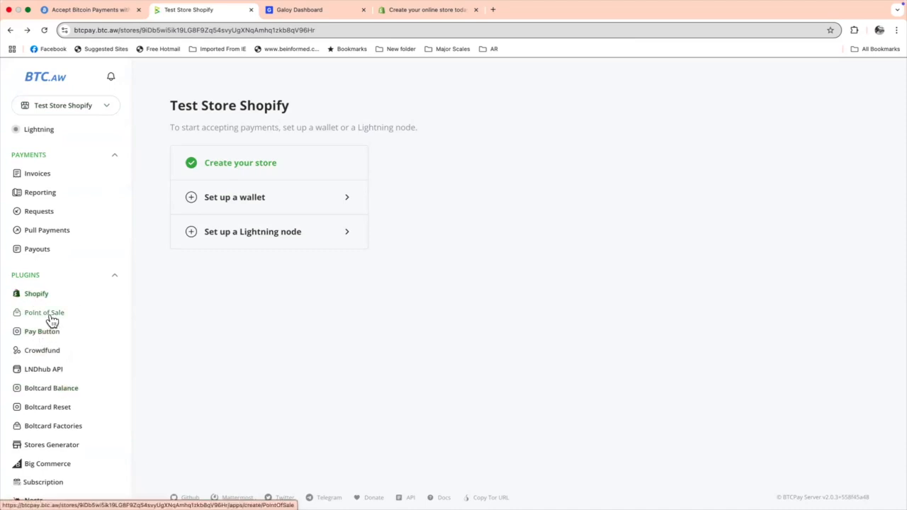
scroll(64, 362, down, 2)
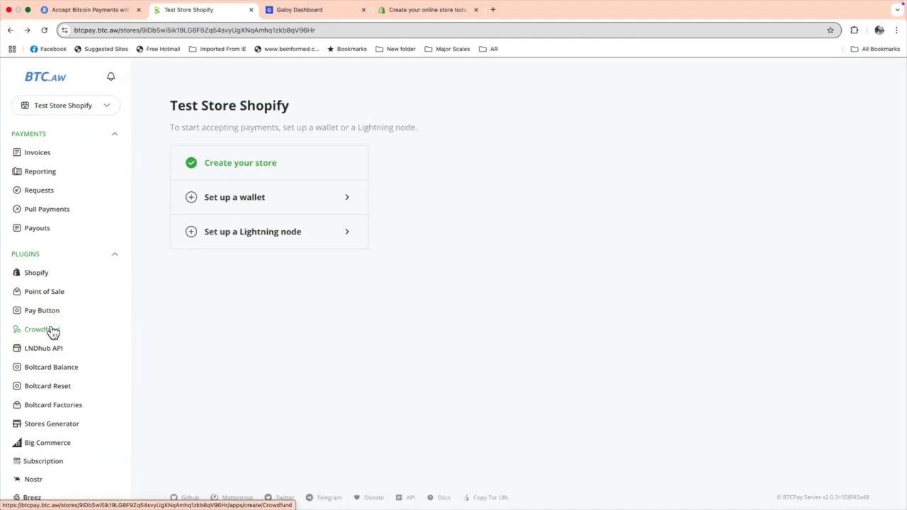
scroll(82, 344, down, 1)
scroll(82, 336, down, 2)
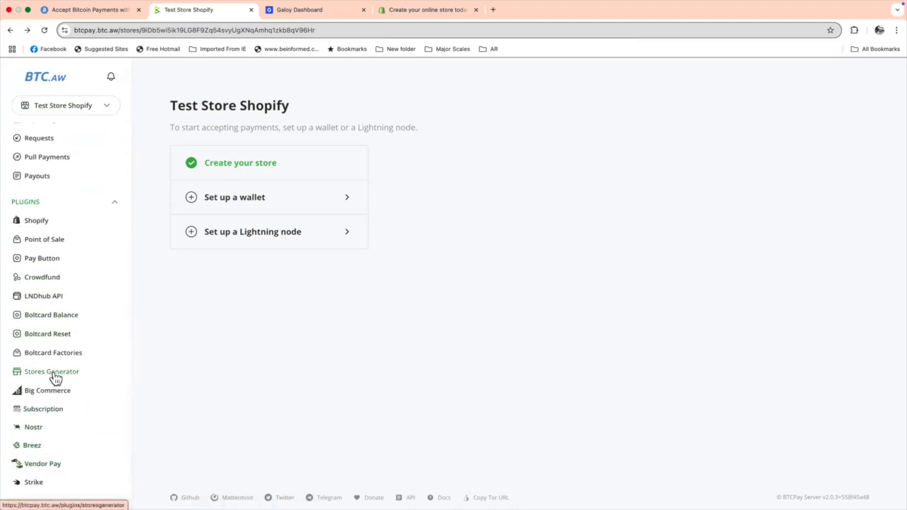
scroll(55, 377, down, 2)
scroll(55, 378, up, 5)
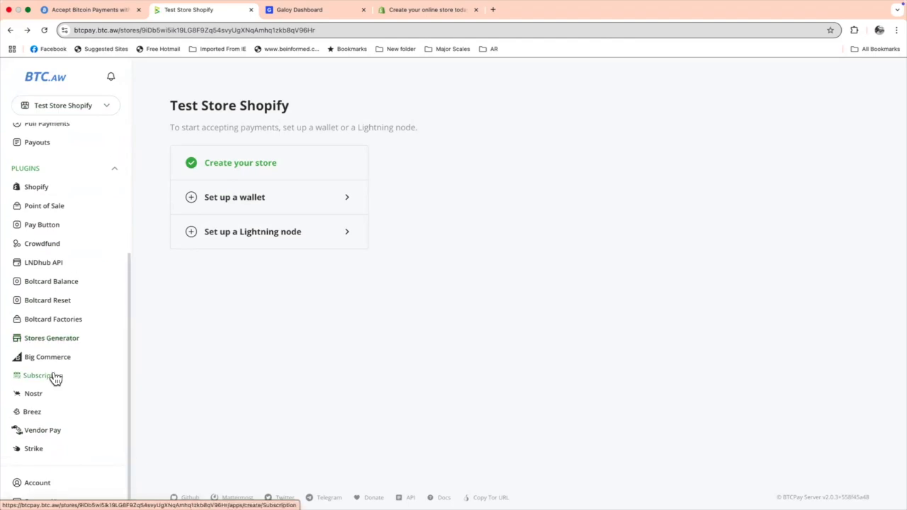
scroll(56, 378, up, 5)
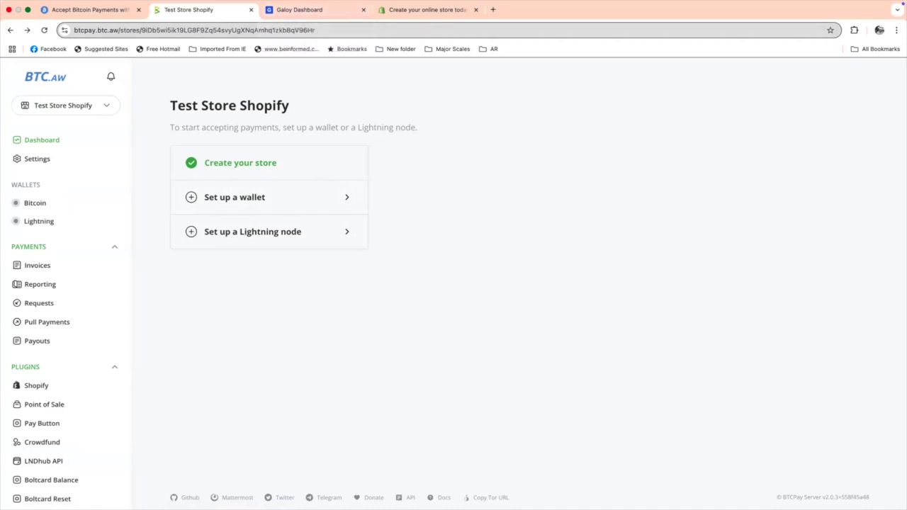
key(ctrl+Tab)
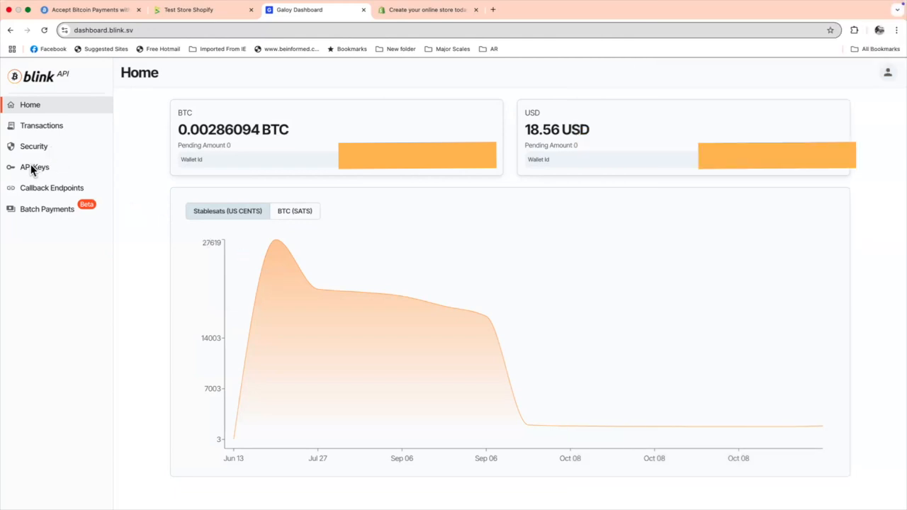
Step: Go to the API Keys page and start a new key with the + button
click(31, 169)
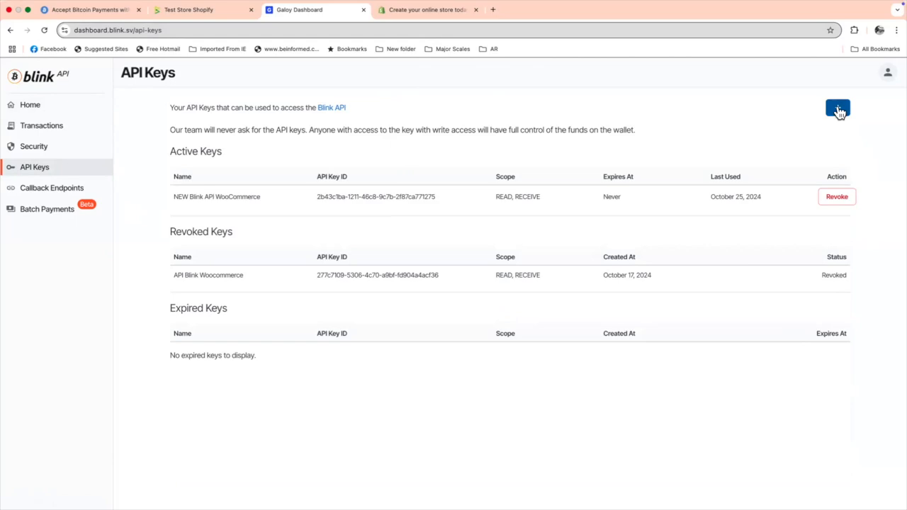
click(838, 109)
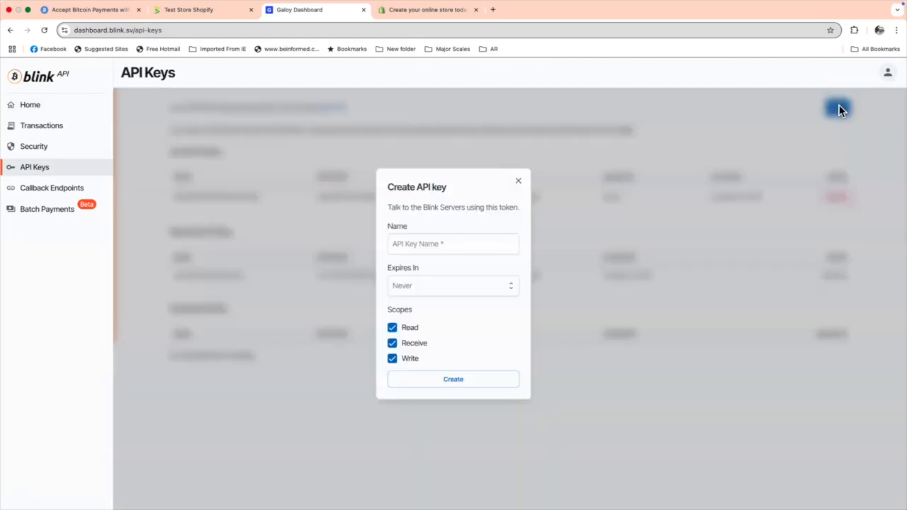
Step: Name the key 'BTC Pay Server Shopify', untick Write access, and create it
click(404, 244)
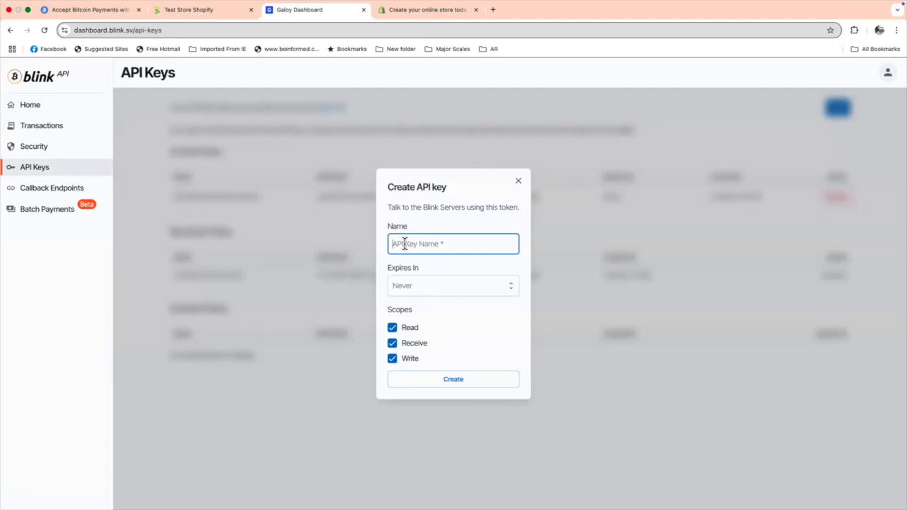
text(BTC a=)
key(BackSpace)
text(Pay Server Shopify)
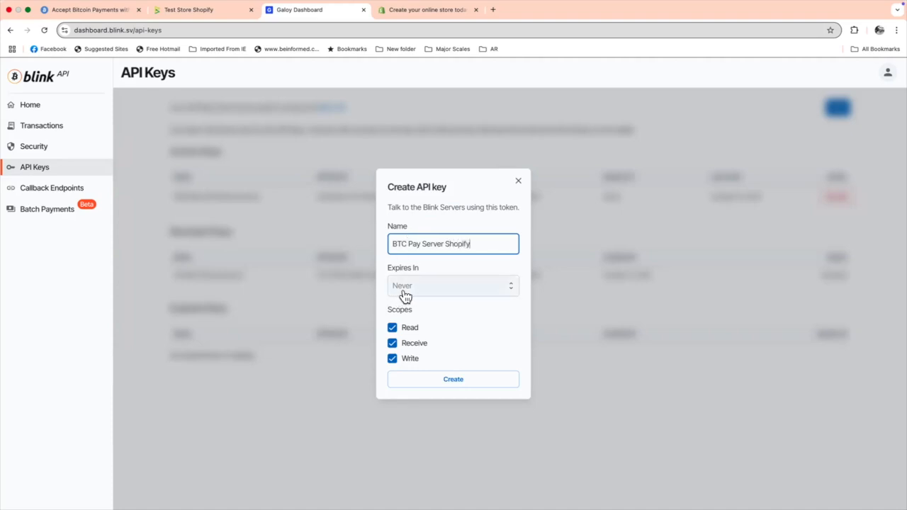
click(392, 359)
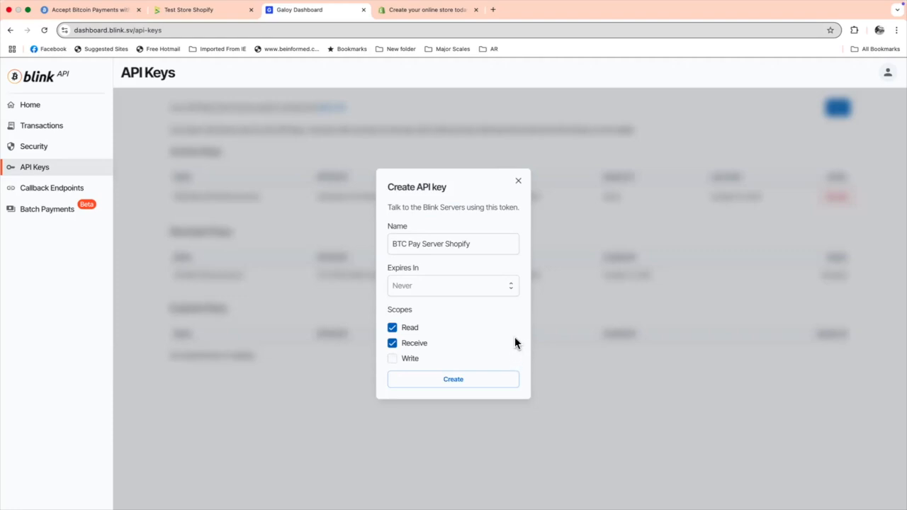
click(458, 382)
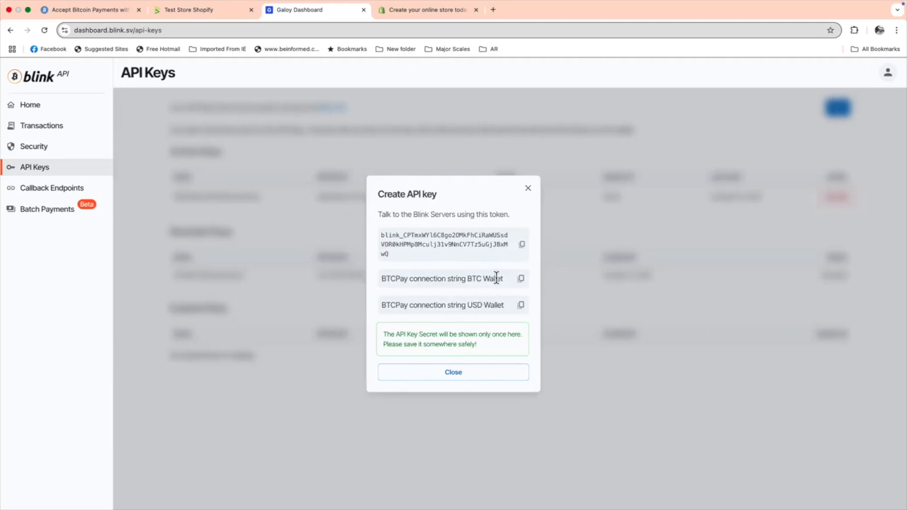
Step: Copy the new Blink API key token and the BTC and USD wallet connection strings
click(523, 248)
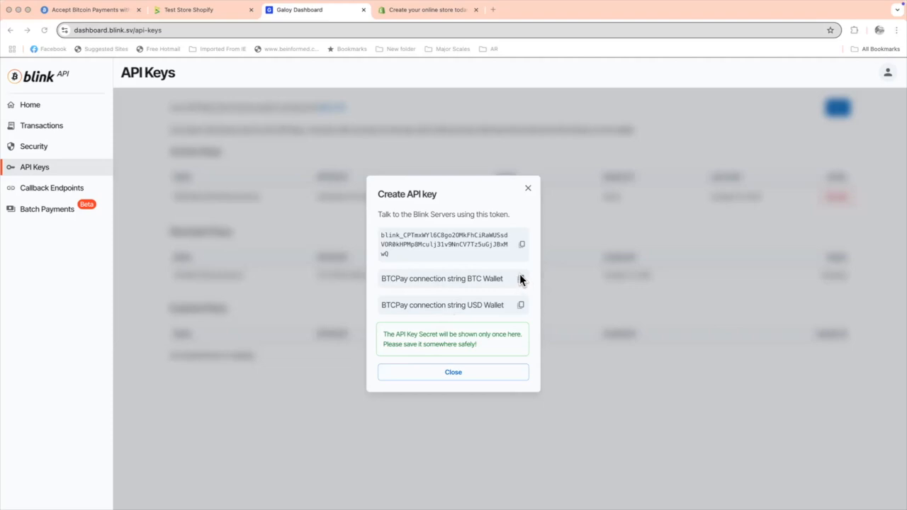
click(521, 279)
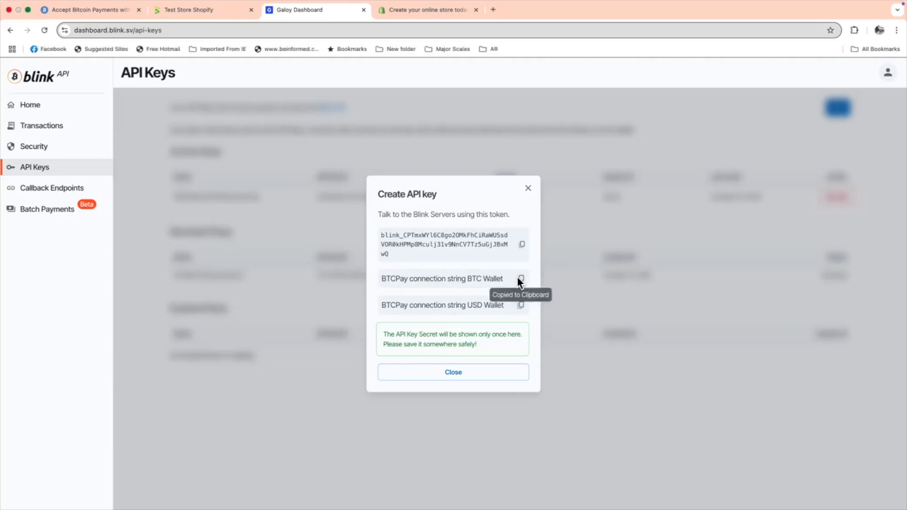
key(super+Tab)
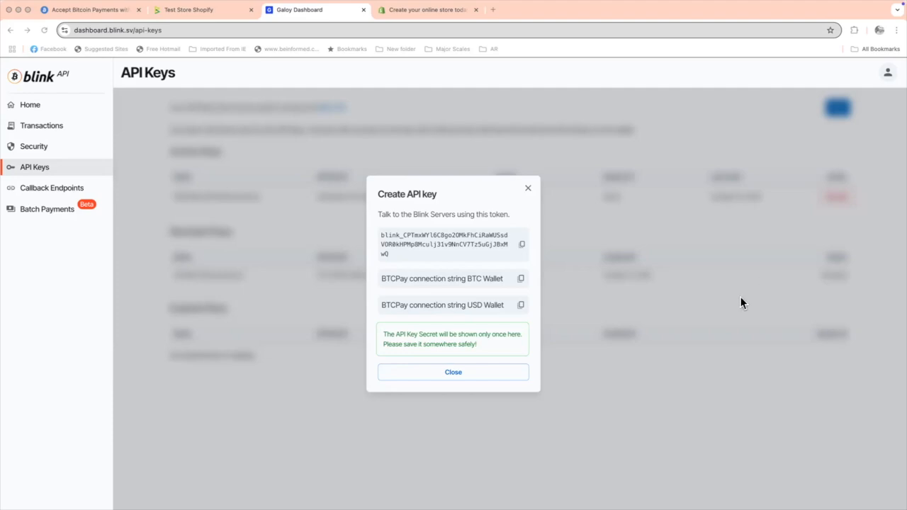
click(520, 306)
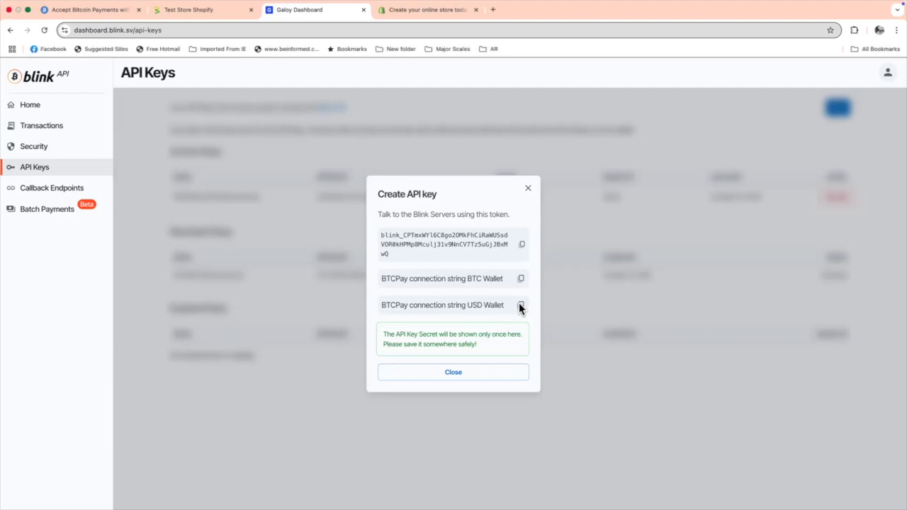
click(521, 306)
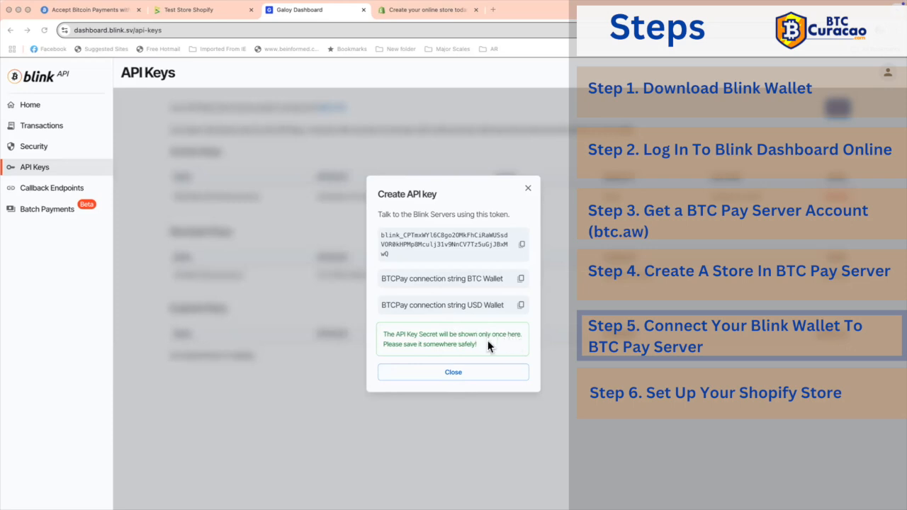
Step: Close the new-key details and go to the store's Lightning node connection page in BTCPay
click(453, 373)
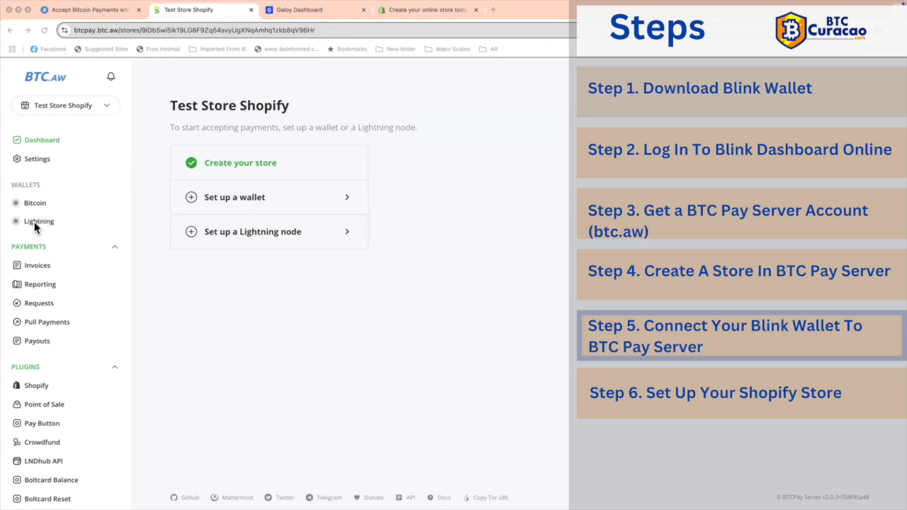
click(33, 222)
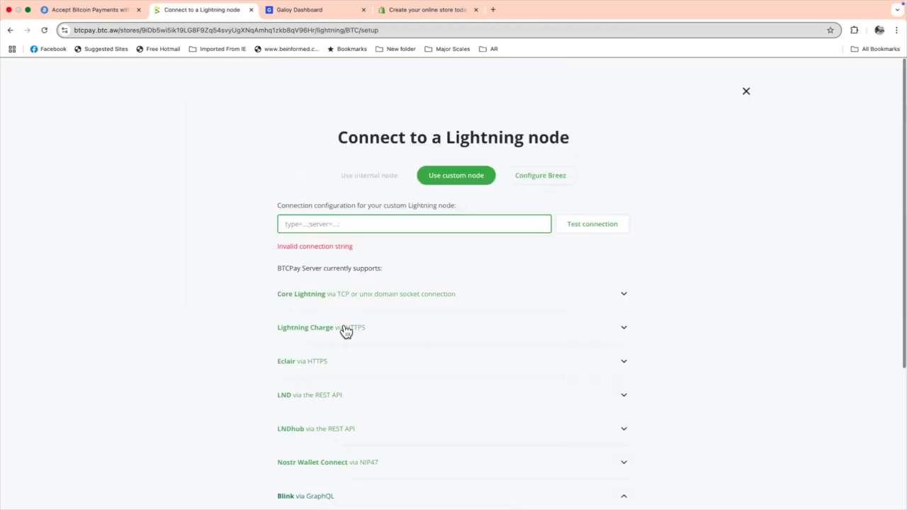
scroll(345, 332, down, 1)
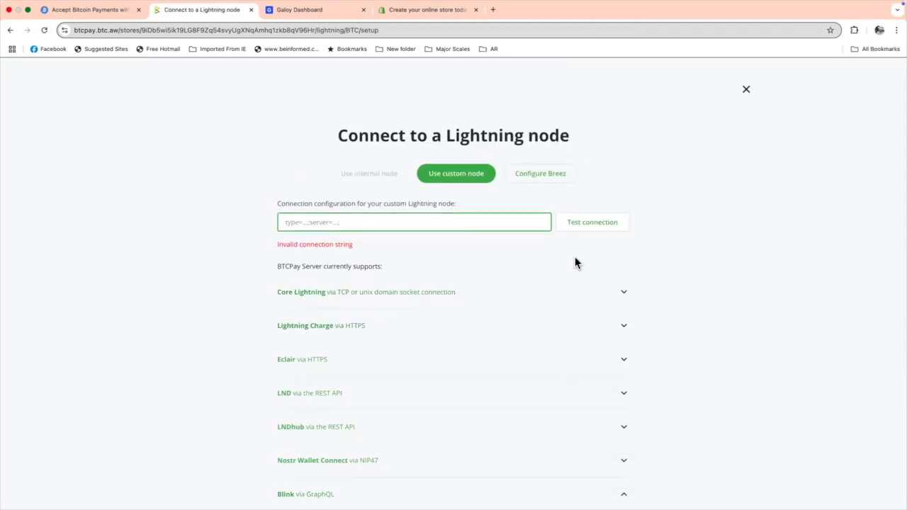
scroll(548, 285, down, 2)
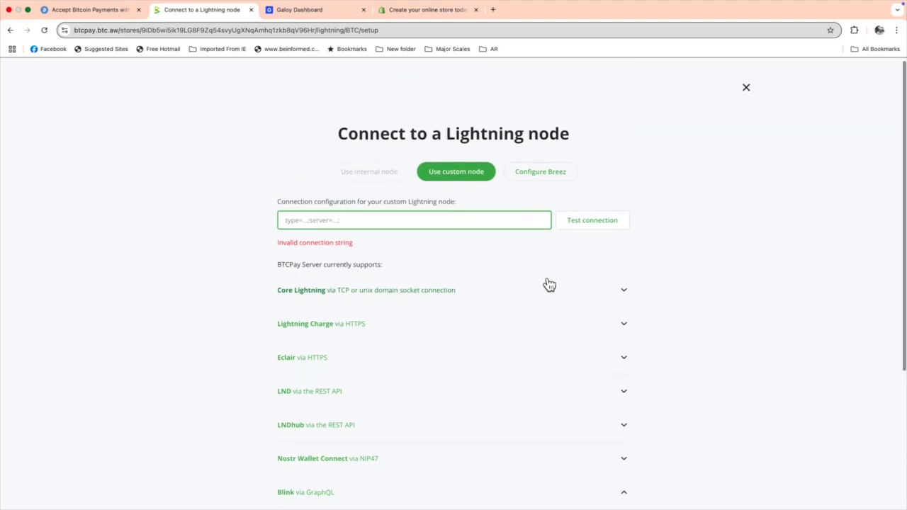
scroll(549, 284, down, 5)
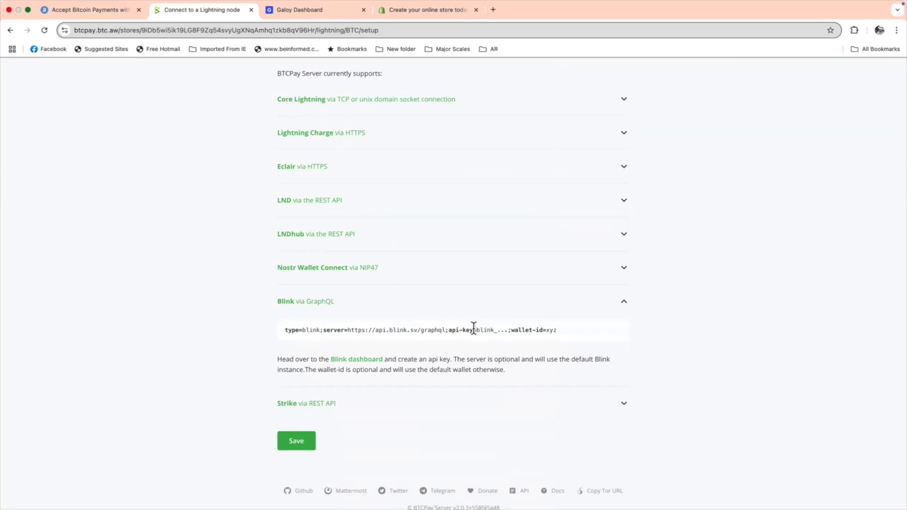
drag(476, 328, 285, 333)
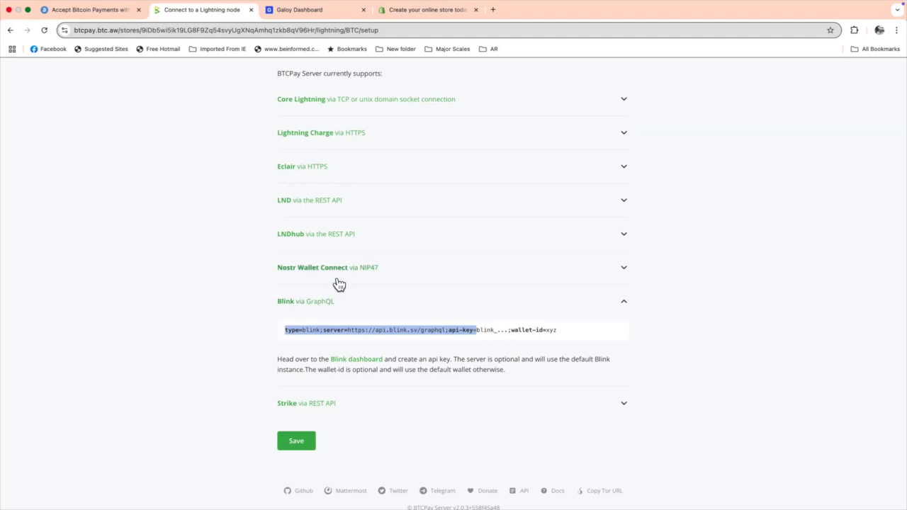
scroll(326, 266, up, 5)
Step: Paste the Blink server string and API key into the connection field, then test the connection
click(291, 222)
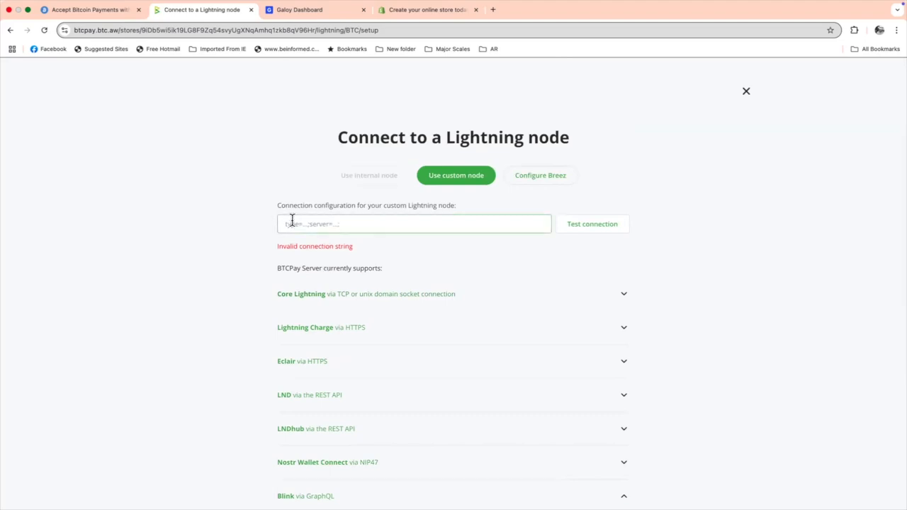
click(292, 222)
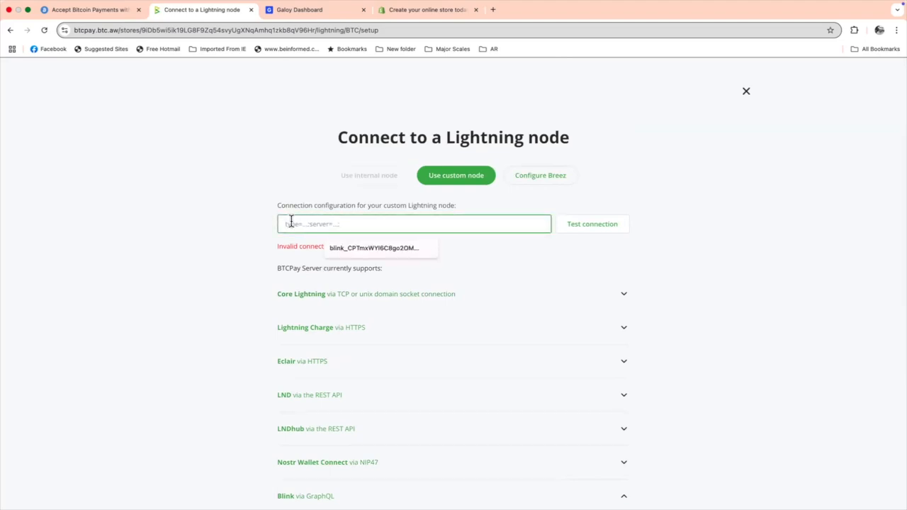
key(super+v)
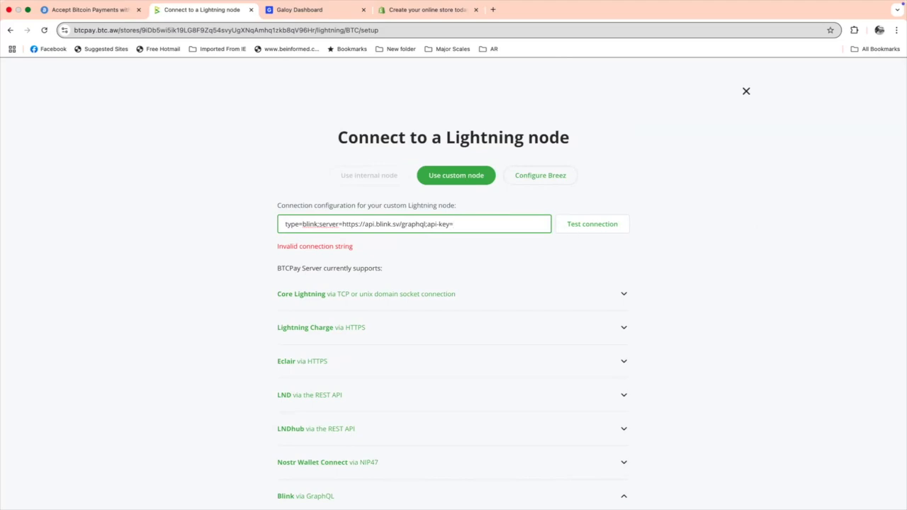
key(super+Tab)
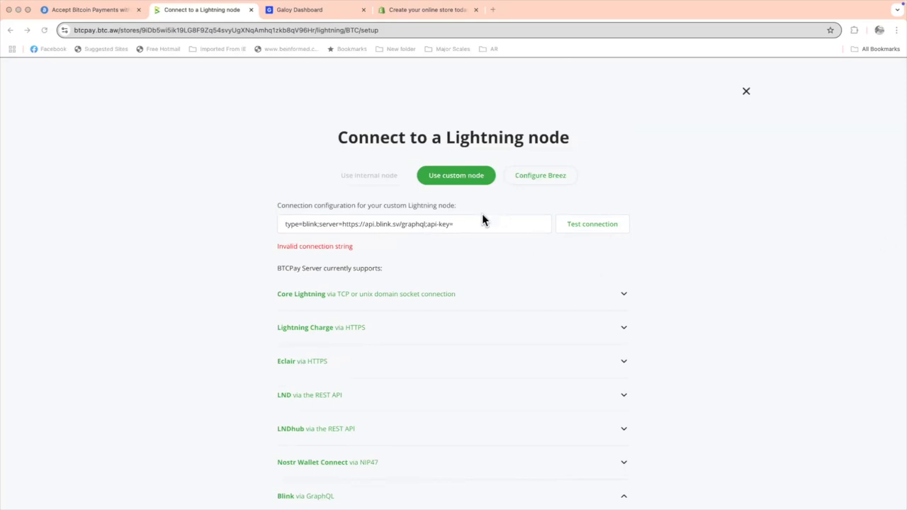
click(461, 223)
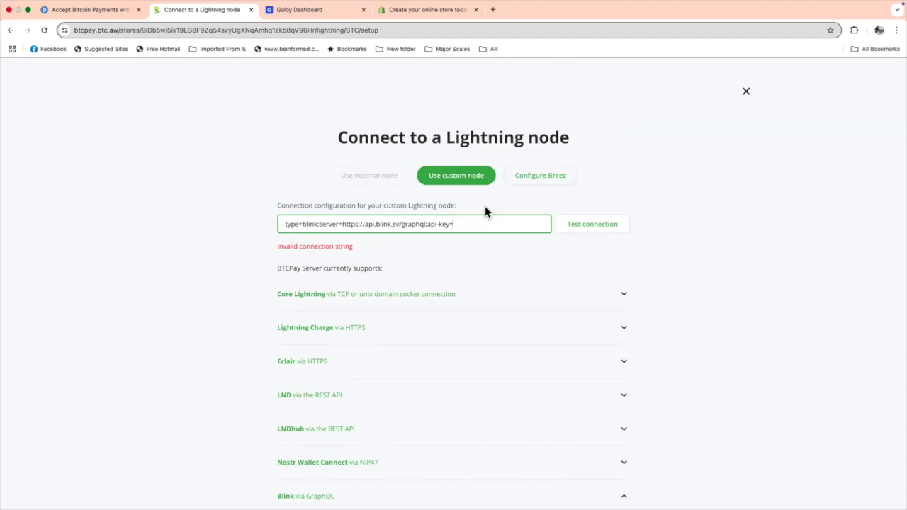
key(super+v)
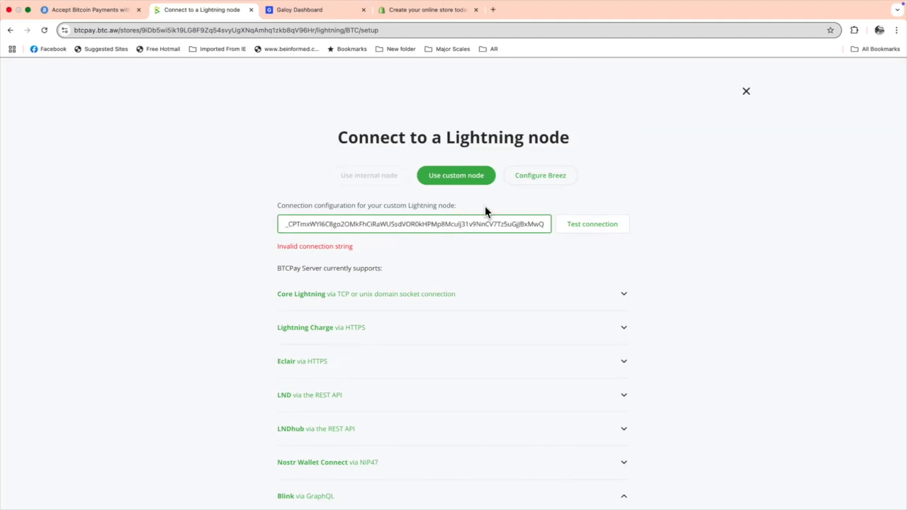
click(601, 225)
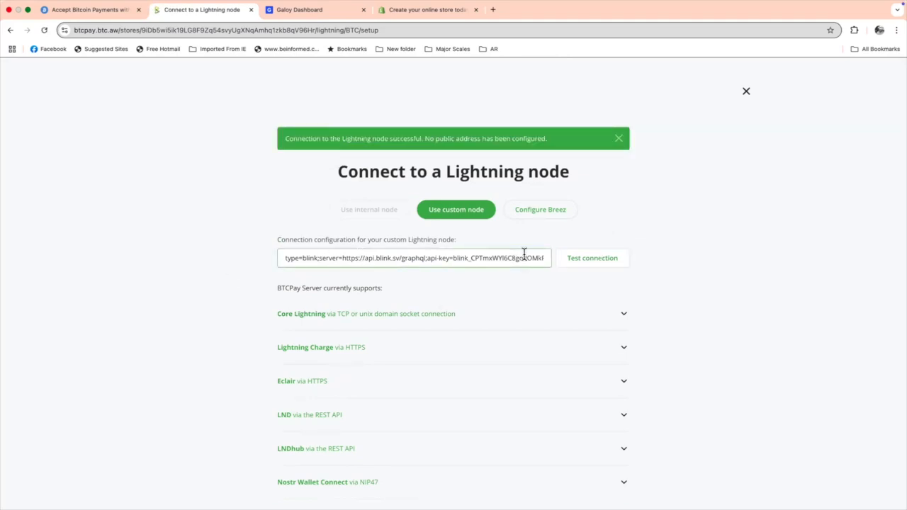
Step: Retest and save the Blink node connection, then open the Lightning wallet Settings page
click(599, 264)
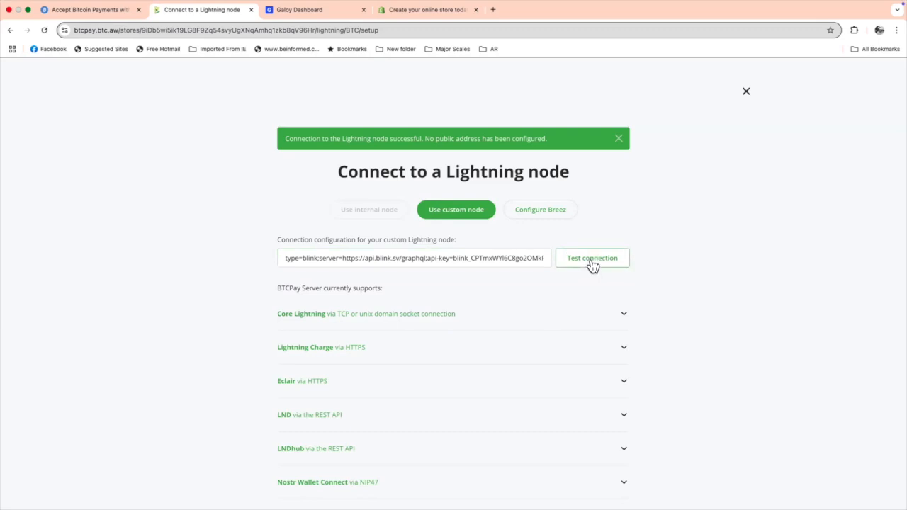
click(592, 264)
scroll(595, 279, down, 1)
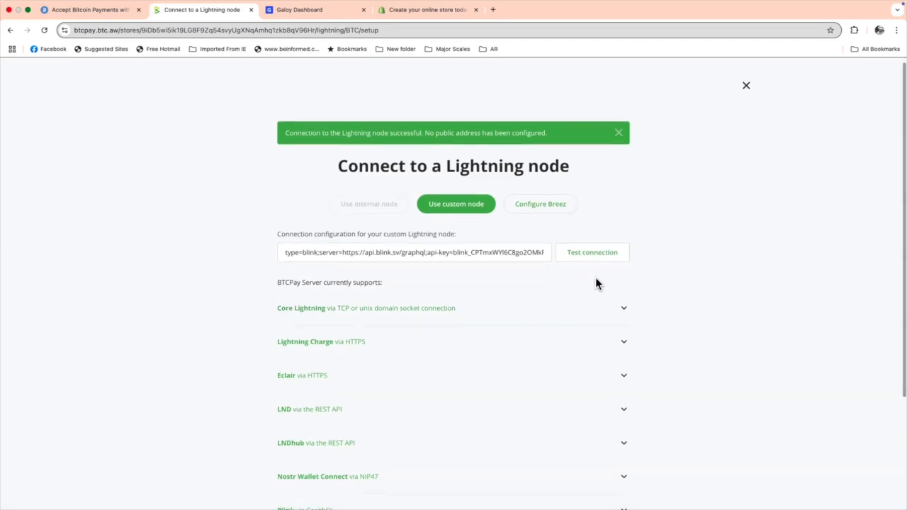
scroll(558, 338, down, 5)
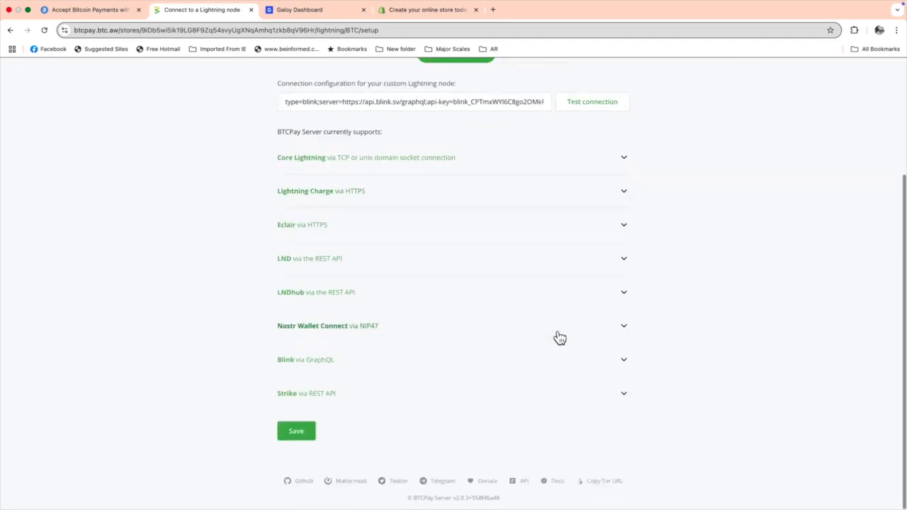
click(296, 432)
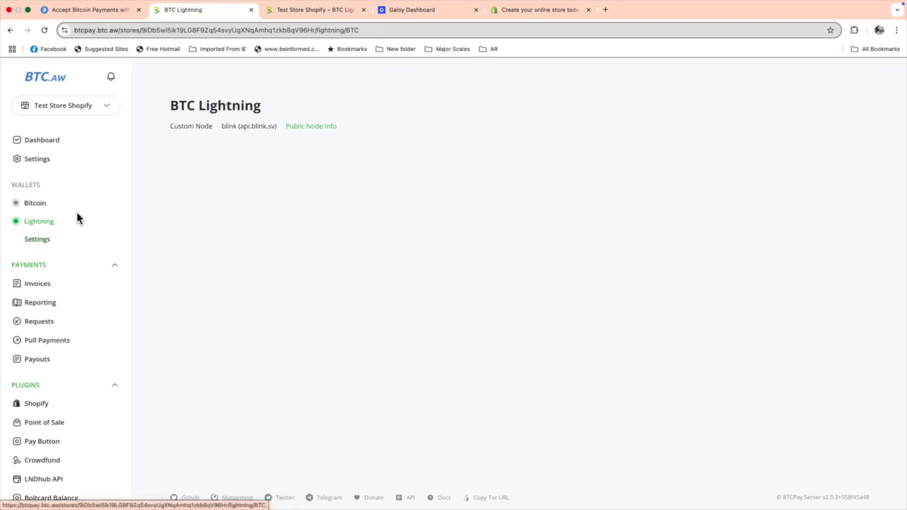
click(37, 226)
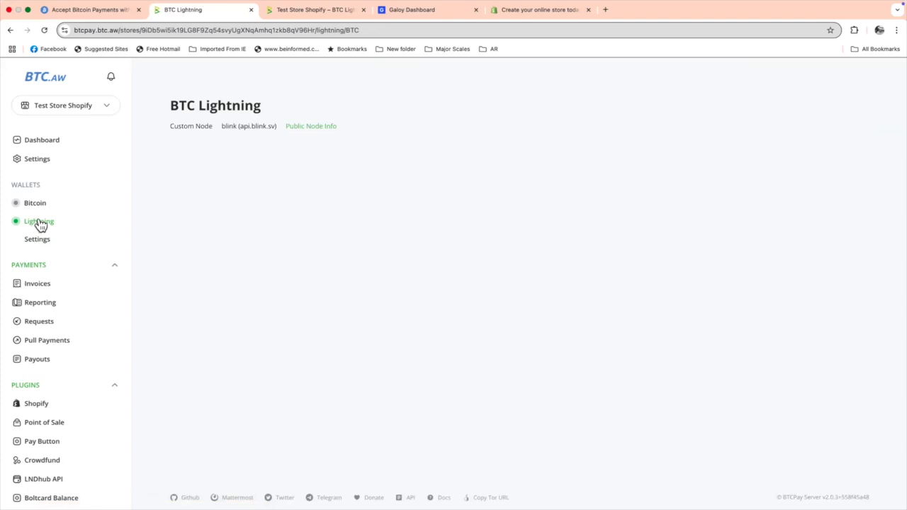
click(35, 243)
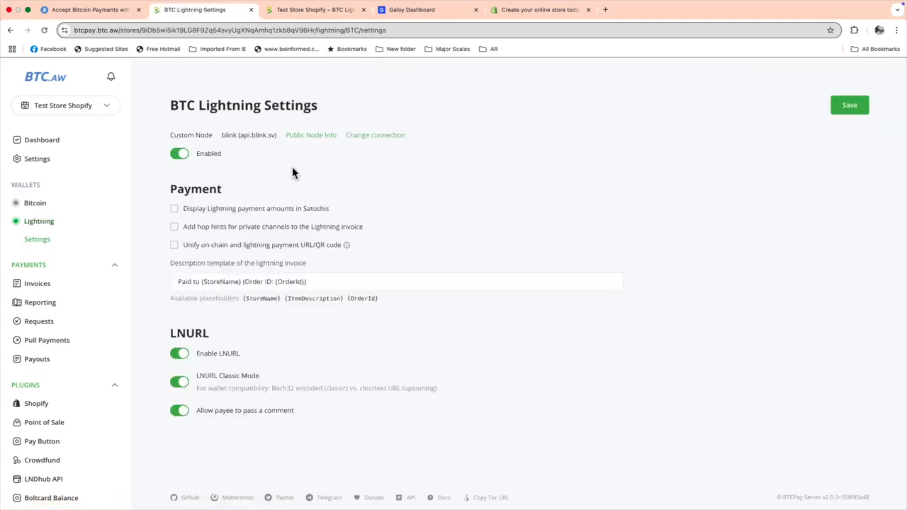
Step: Return via Change connection and select the whole saved Blink connection string
click(383, 137)
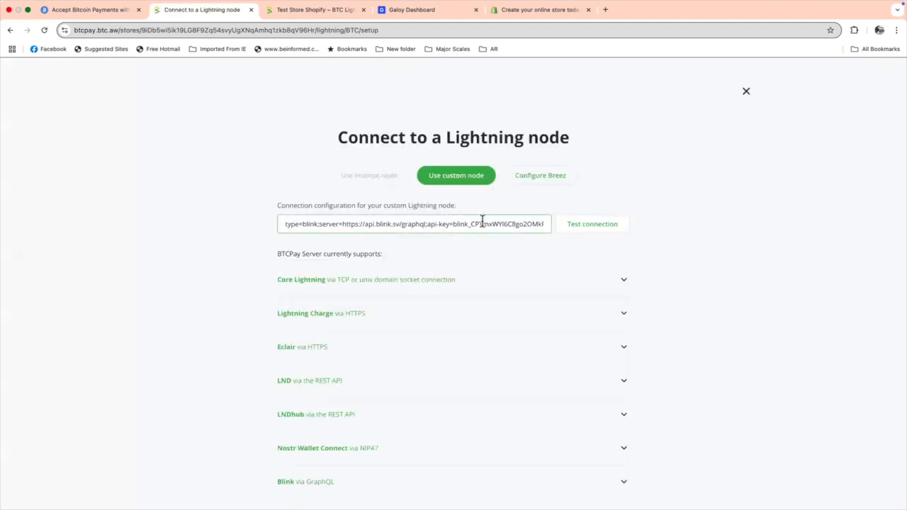
click(287, 224)
drag(368, 215, 552, 231)
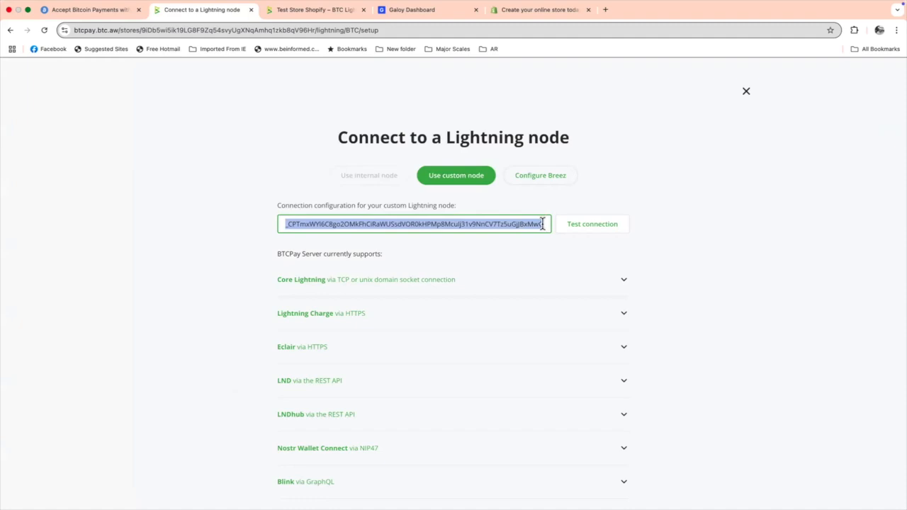
scroll(517, 318, down, 1)
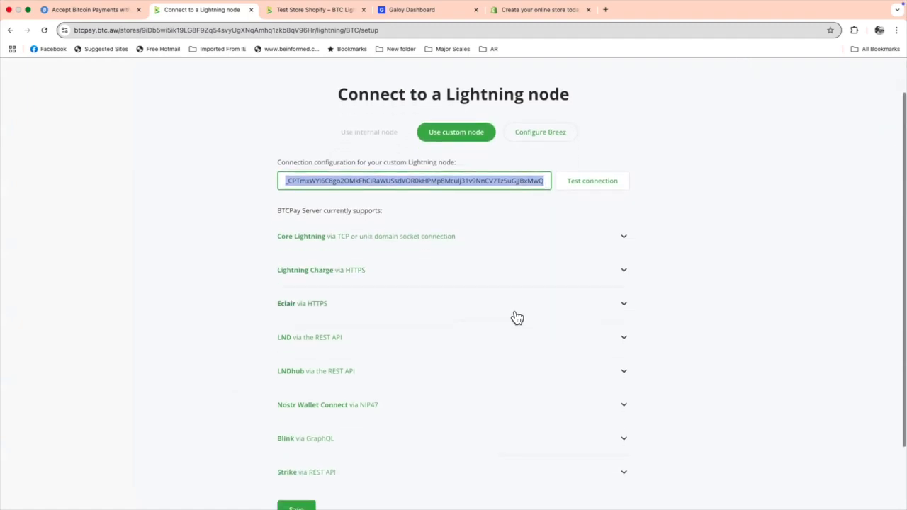
scroll(517, 318, down, 2)
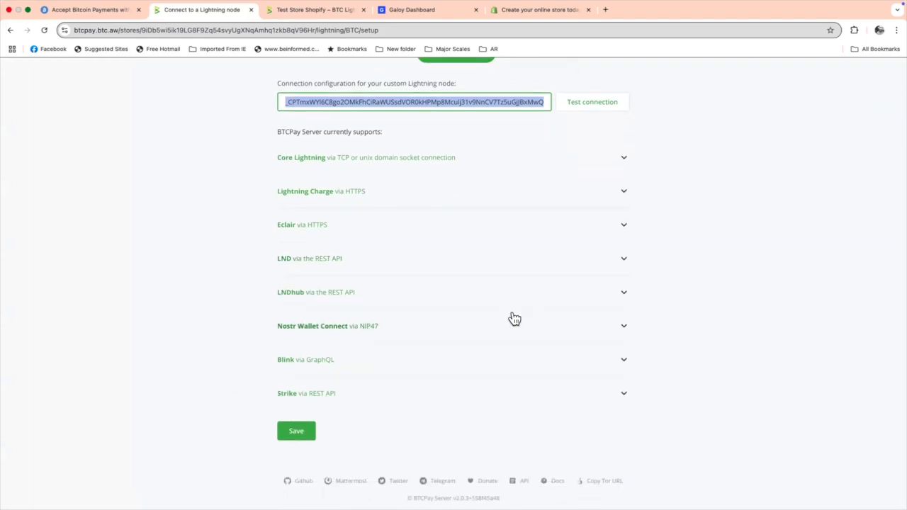
Step: Expand the Blink via GraphQL format help and select ';wallet-id' in its example
click(314, 364)
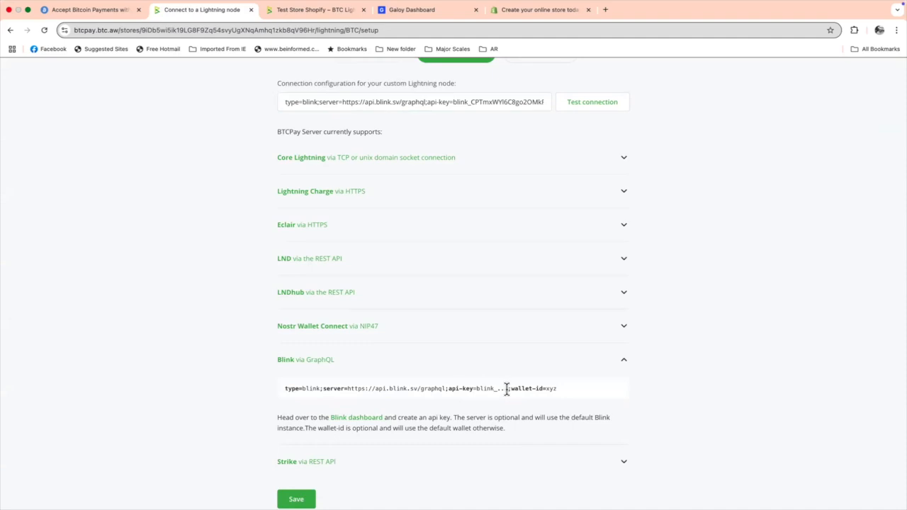
drag(506, 389, 545, 388)
Step: Append ';wallet-id=' and the wallet's id after the API key in the connection string
scroll(492, 160, up, 2)
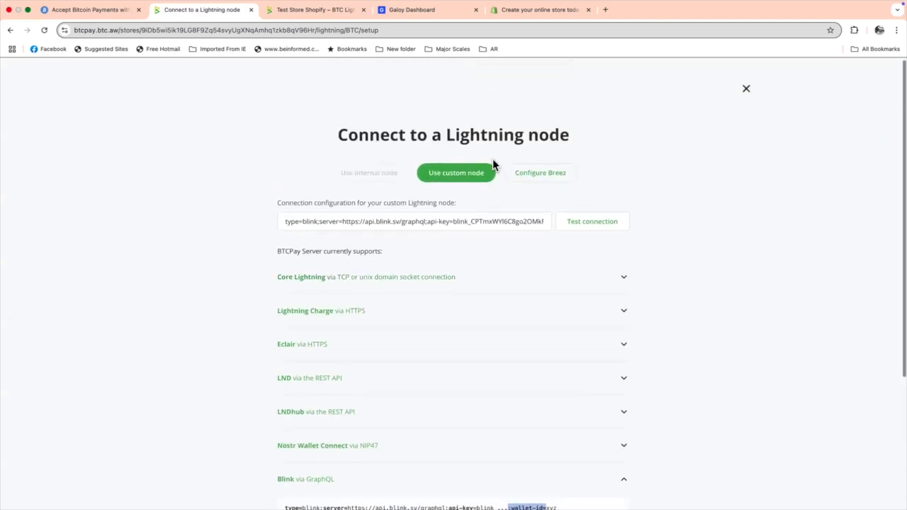
click(511, 224)
key(Right)
key(Right)
key(Right)
key(Right)
key(Right)
key(Right)
key(Right)
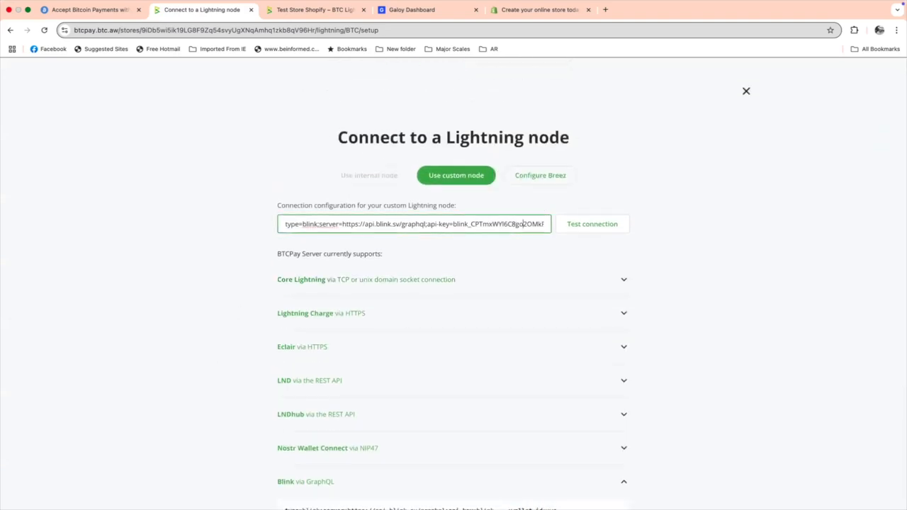
key(Right)
key(Right)
key(Right)
key(Right)
key(Right)
key(Right)
key(Right)
key(Right)
key(Right)
key(Right)
key(Right)
key(Right)
key(Right)
key(Right)
key(Right)
key(Right)
key(Right)
key(Right)
key(Right)
key(Right)
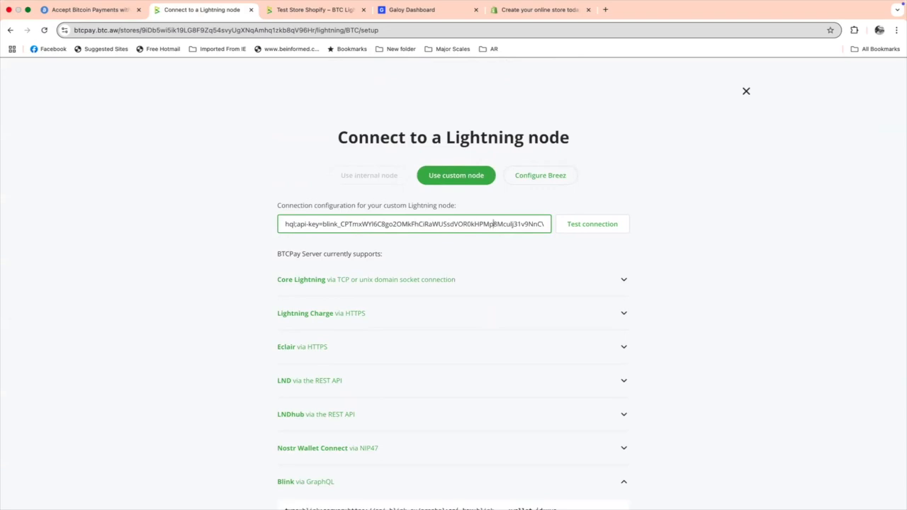
key(Right)
key(Right)
key(Right)
key(Right)
key(Right)
key(Right)
key(Right)
key(Right)
key(Right)
key(Right)
key(Right)
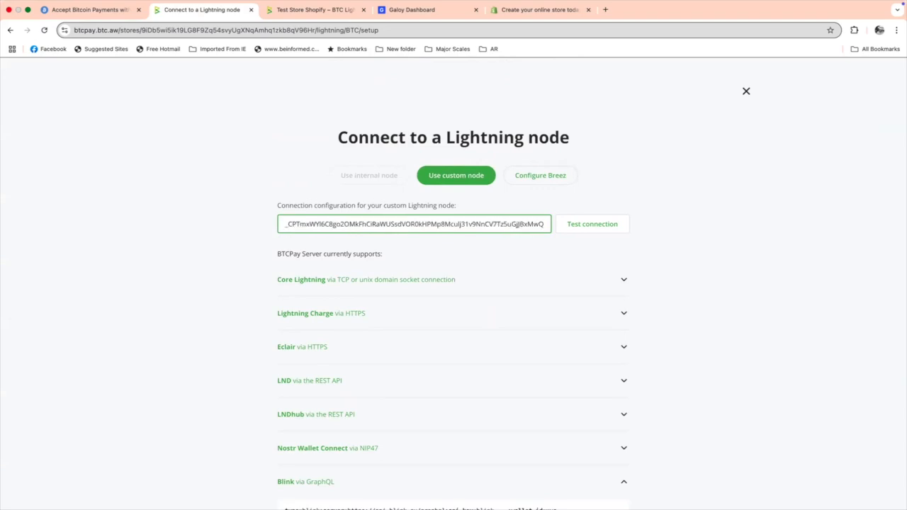
text(;wallet-id=)
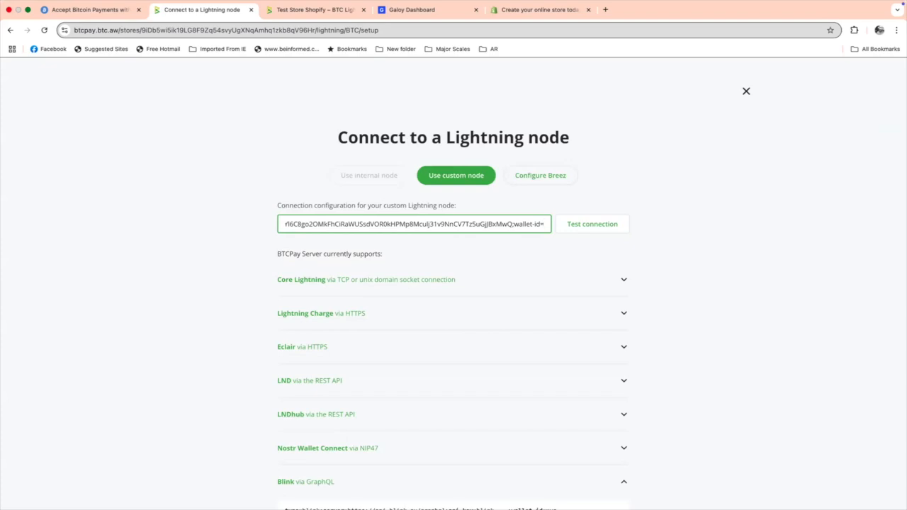
key(super+Tab)
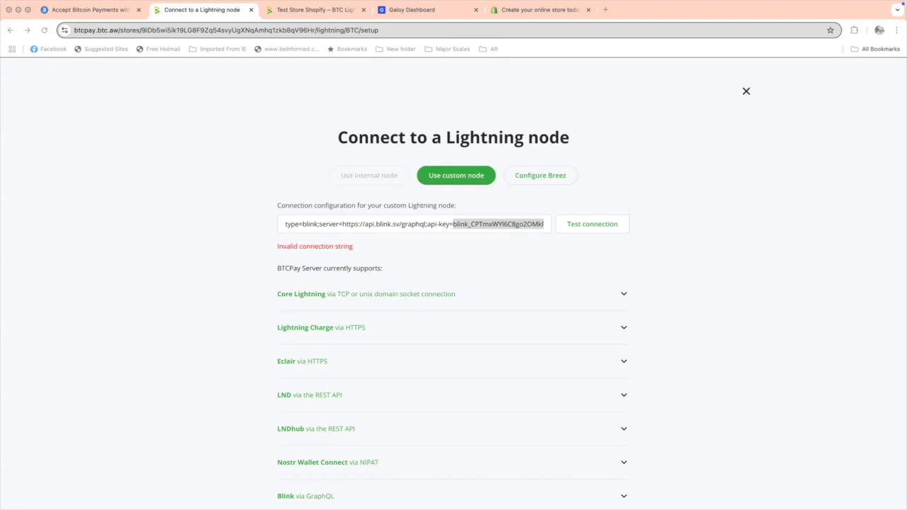
click(455, 223)
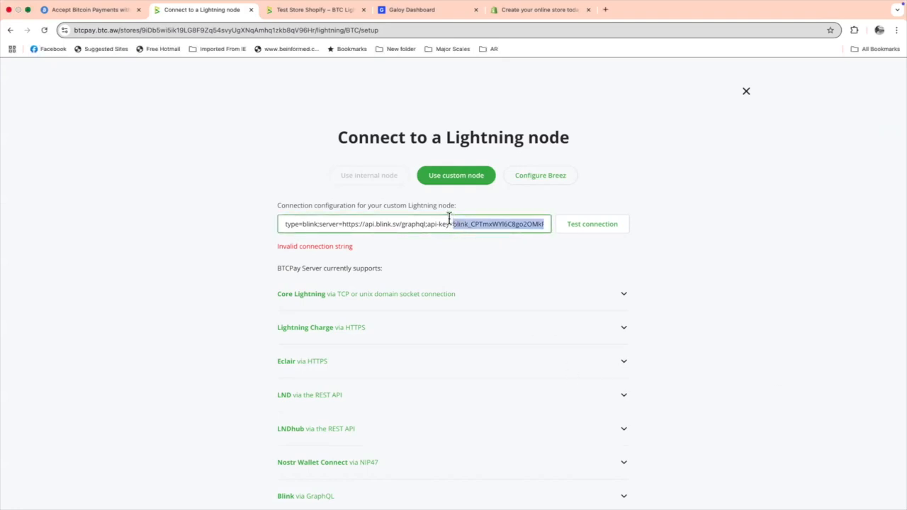
click(452, 218)
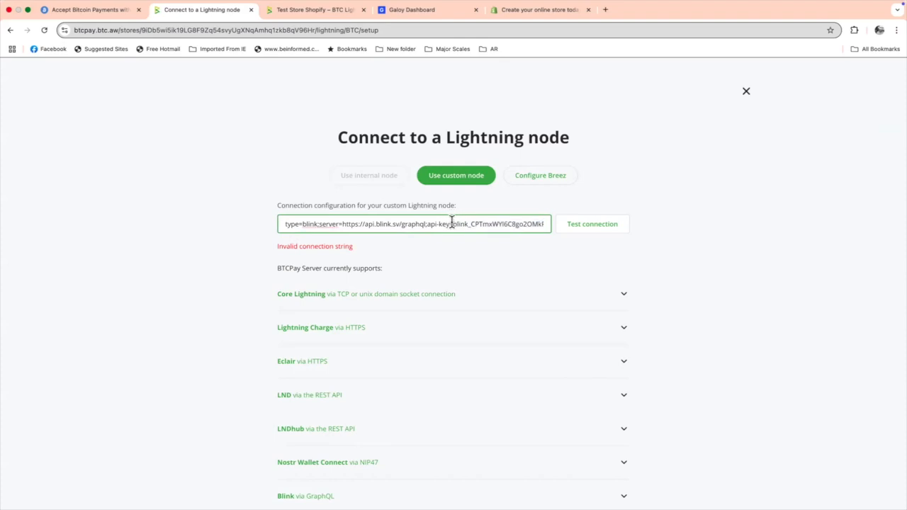
drag(452, 224, 565, 233)
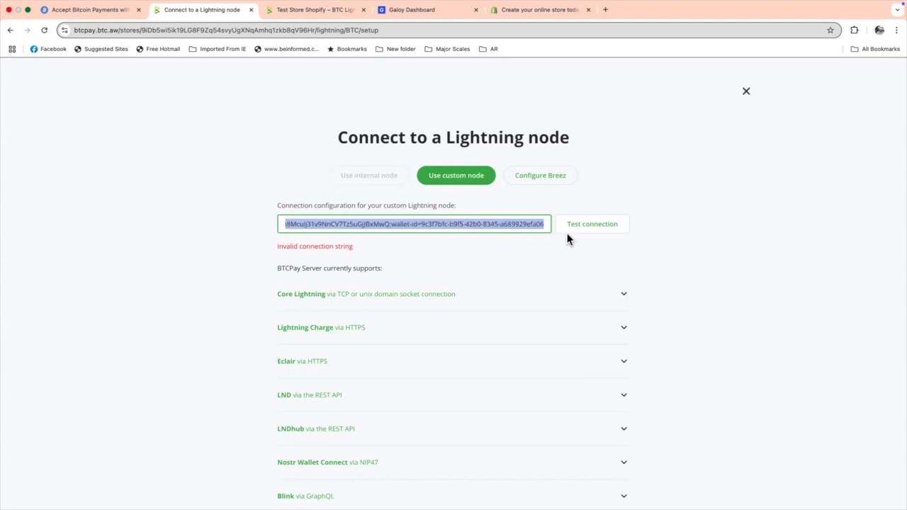
key(Right)
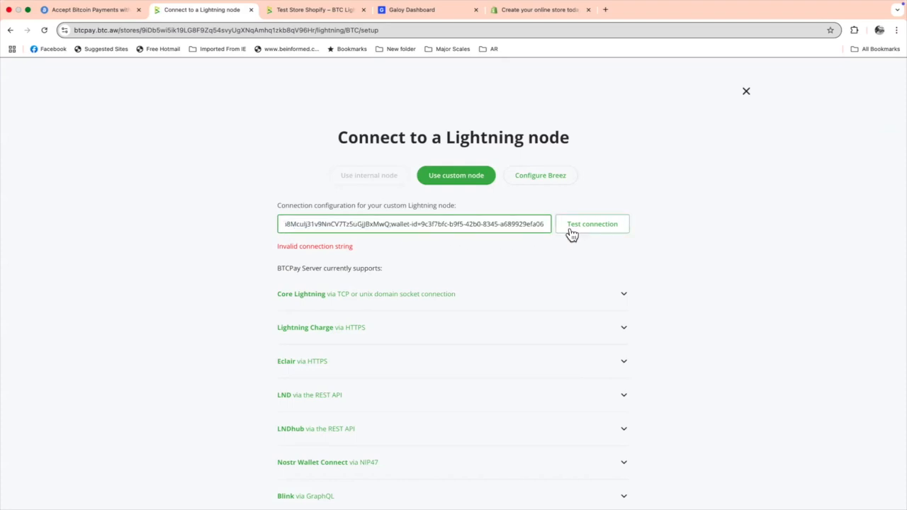
Step: Rerun the connection test with the updated Blink string and confirm it succeeds
click(603, 229)
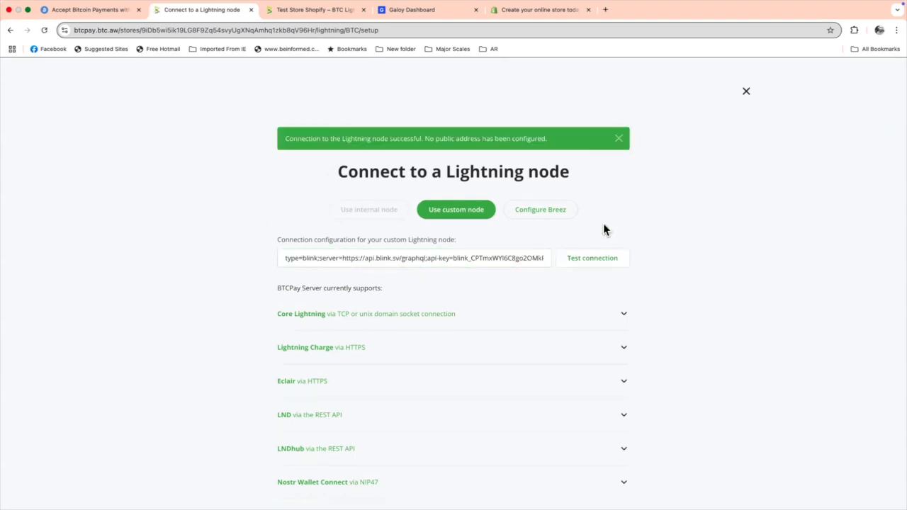
click(425, 257)
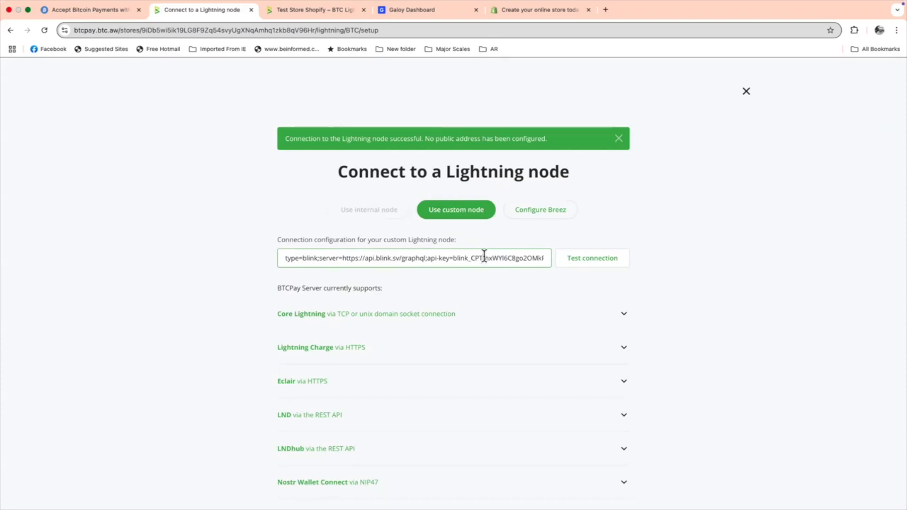
click(595, 262)
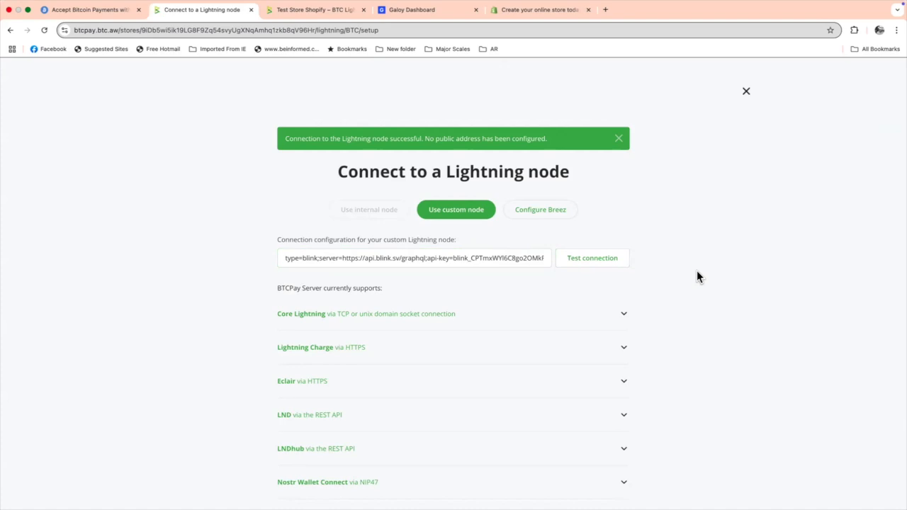
scroll(697, 275, down, 3)
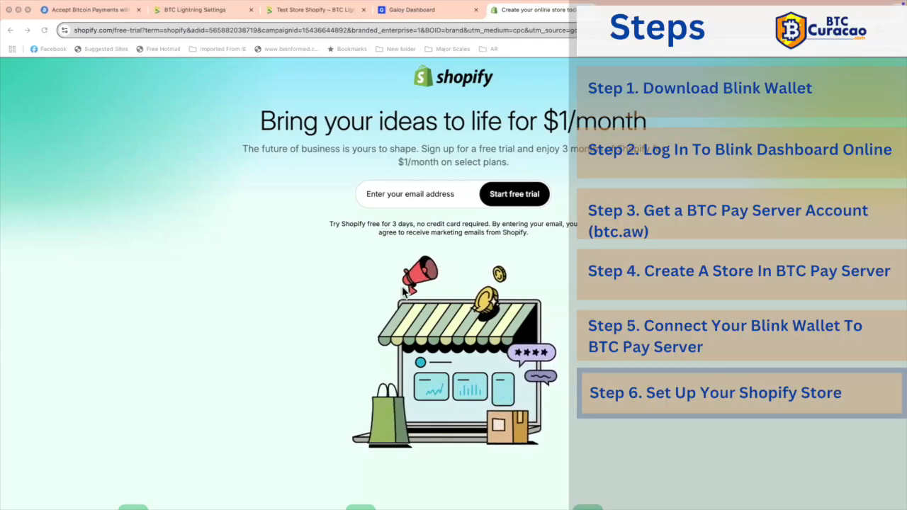
click(82, 30)
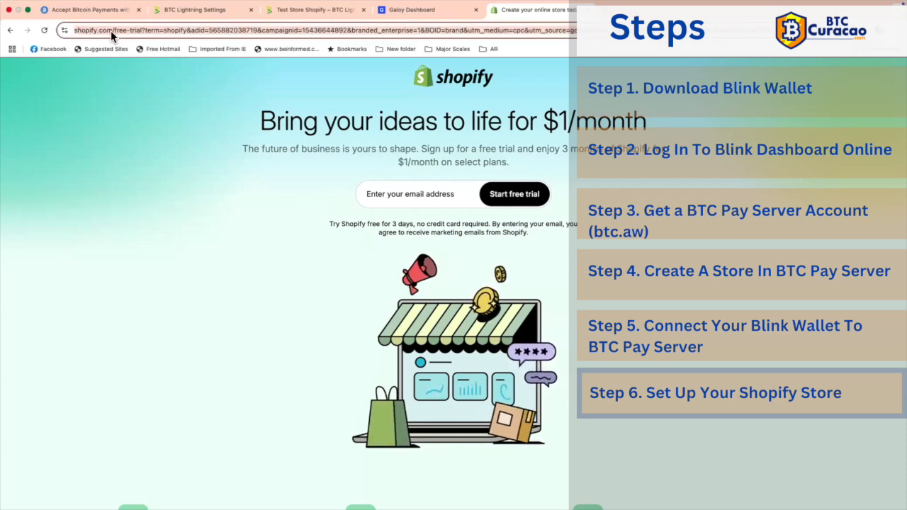
click(111, 30)
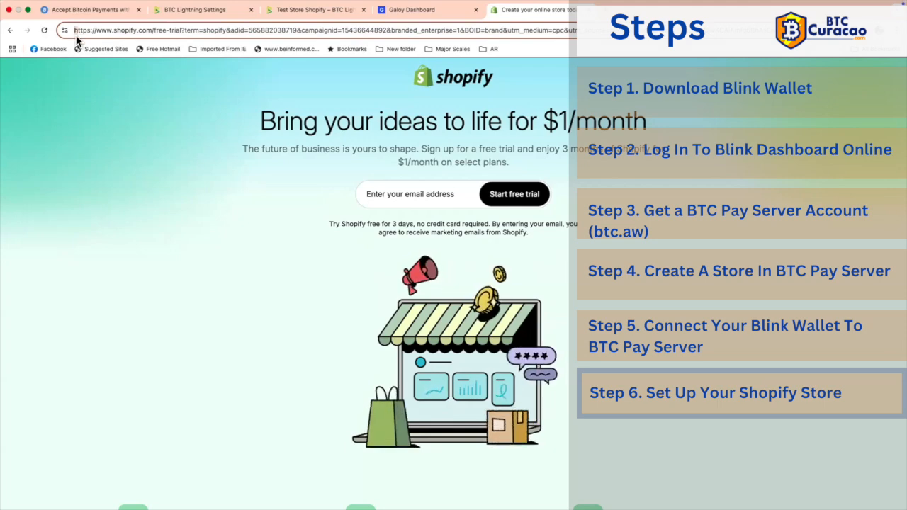
key(super+a)
text(shopify)
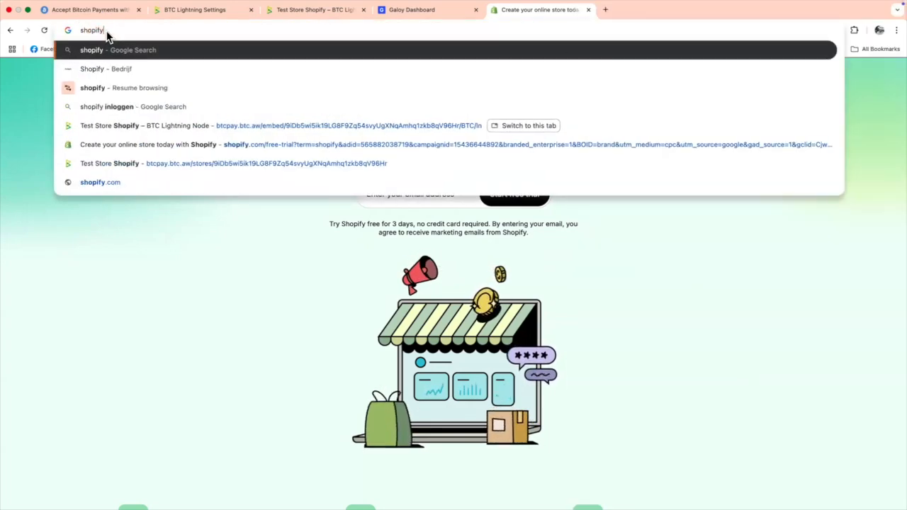
text(')
key(BackSpace)
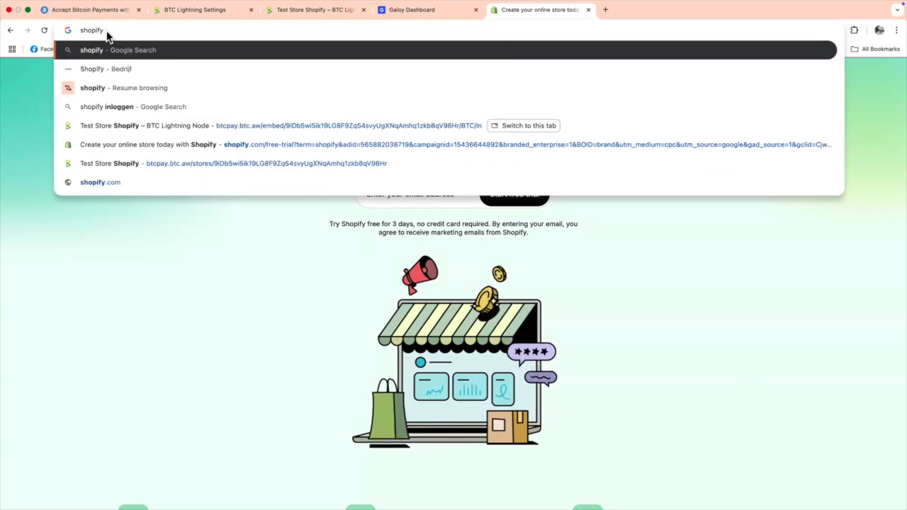
key(Return)
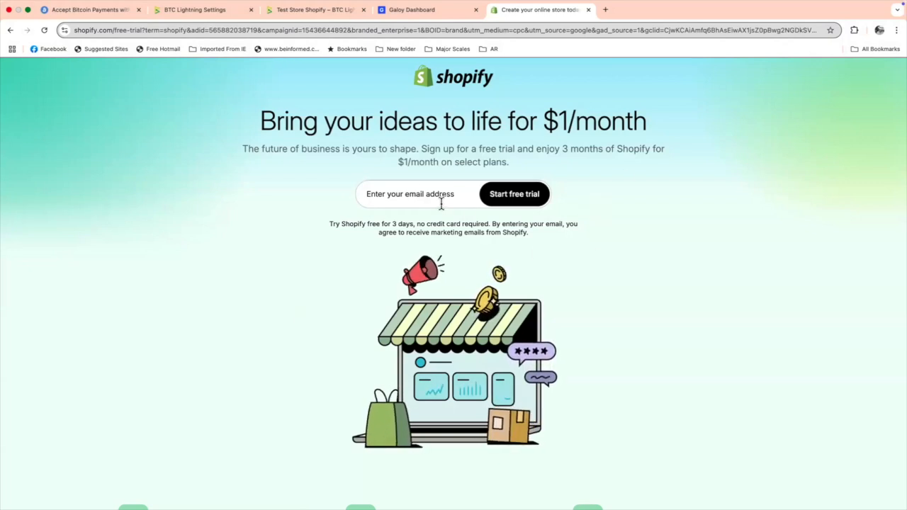
Step: Sign up for a Shopify free trial with an e-mail address and a strong password
click(419, 190)
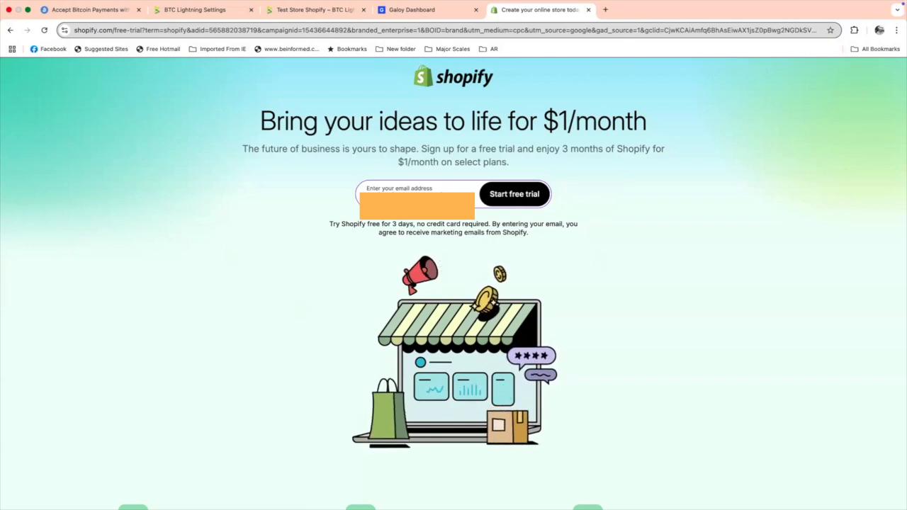
click(521, 196)
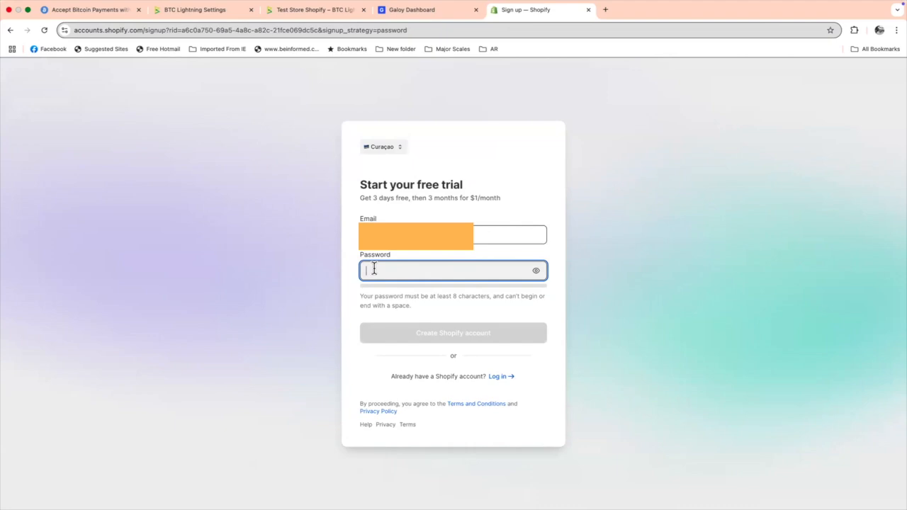
text(•)
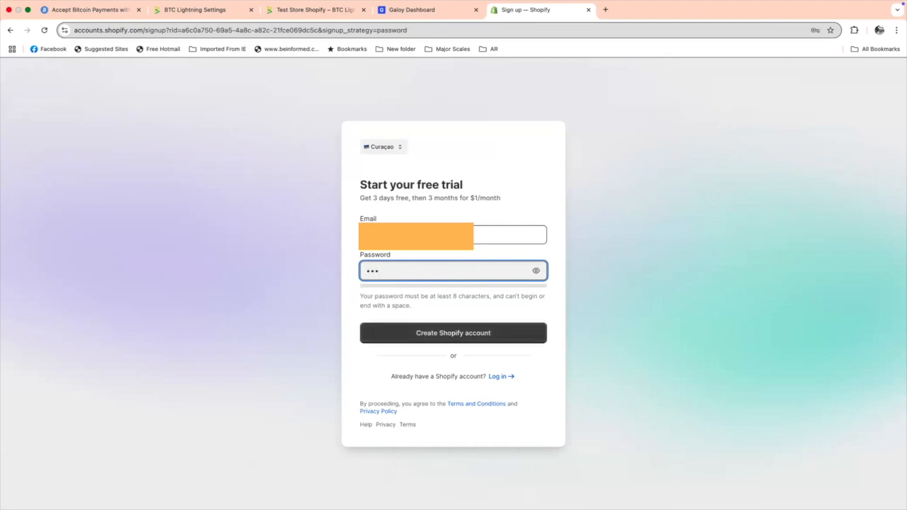
text(•••)
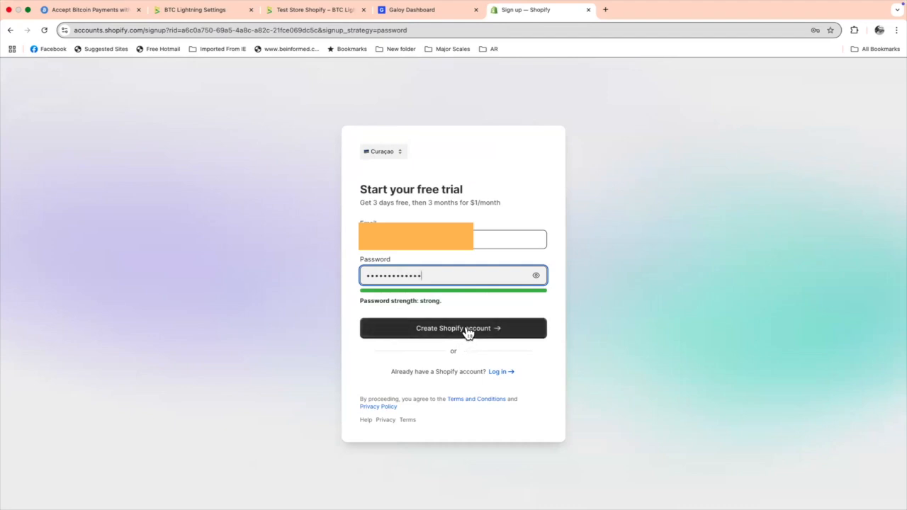
click(467, 330)
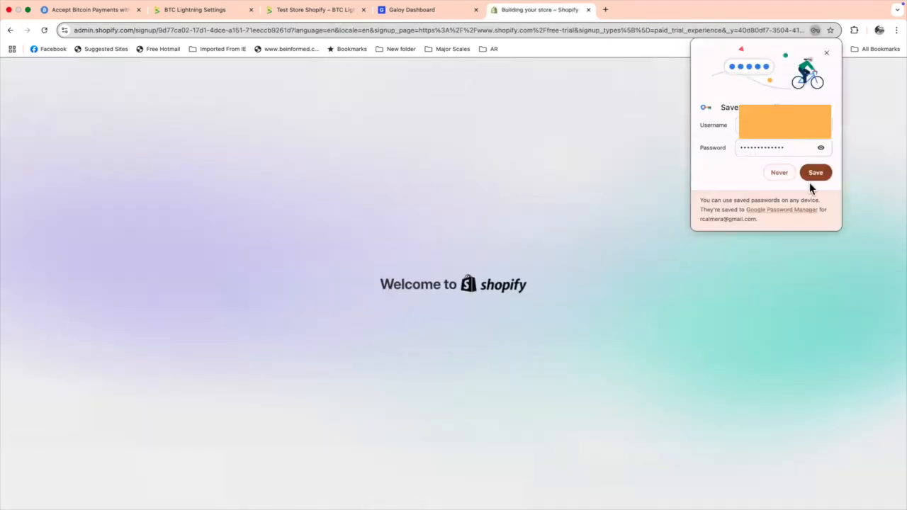
Step: Save the new login in Chrome and choose An online store as the sales channel
click(819, 172)
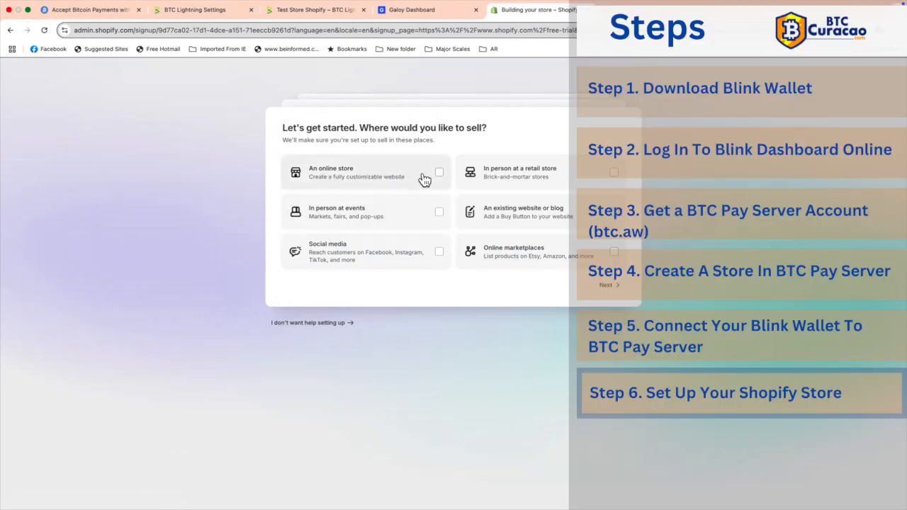
click(441, 175)
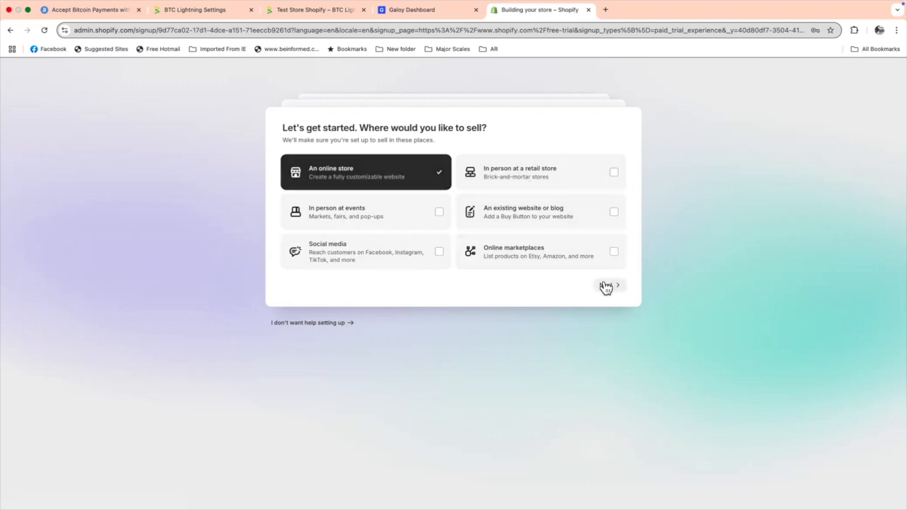
click(606, 286)
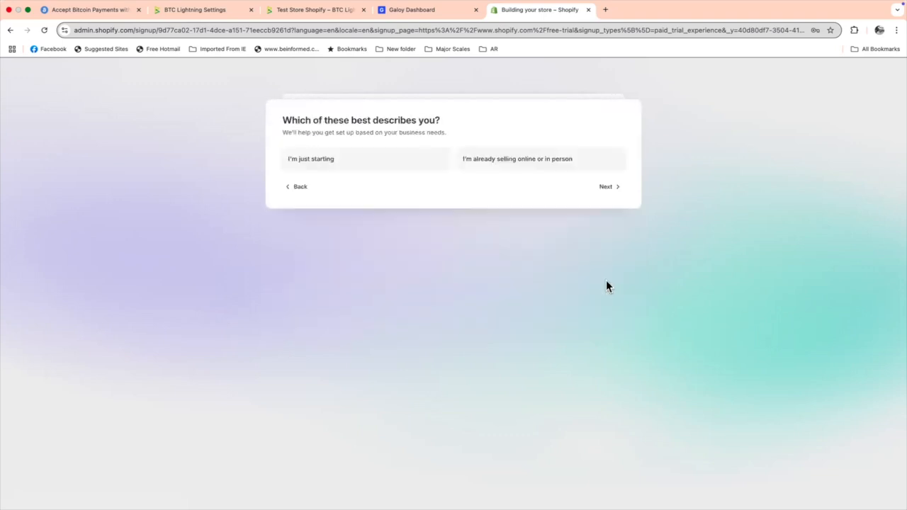
Step: Answer 'I'm just starting' and select Print-on-demand, Digital products and Services as what's sold
click(318, 162)
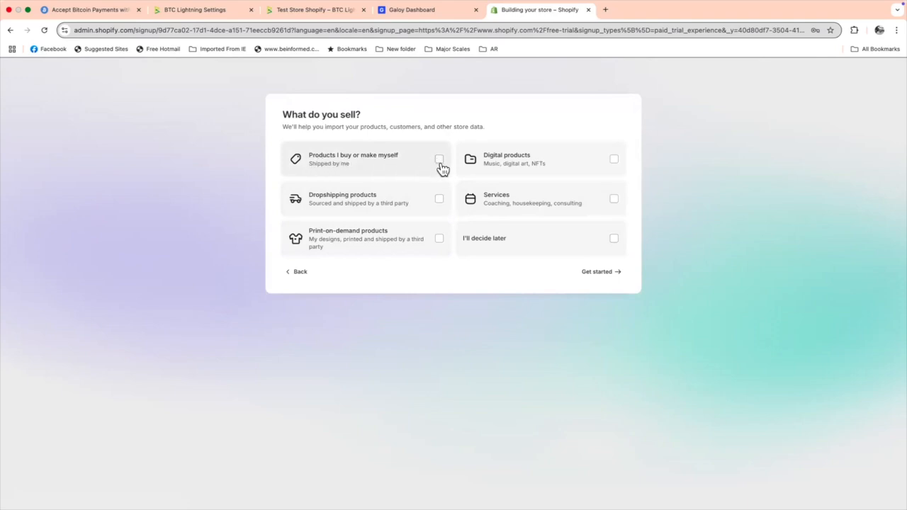
click(438, 240)
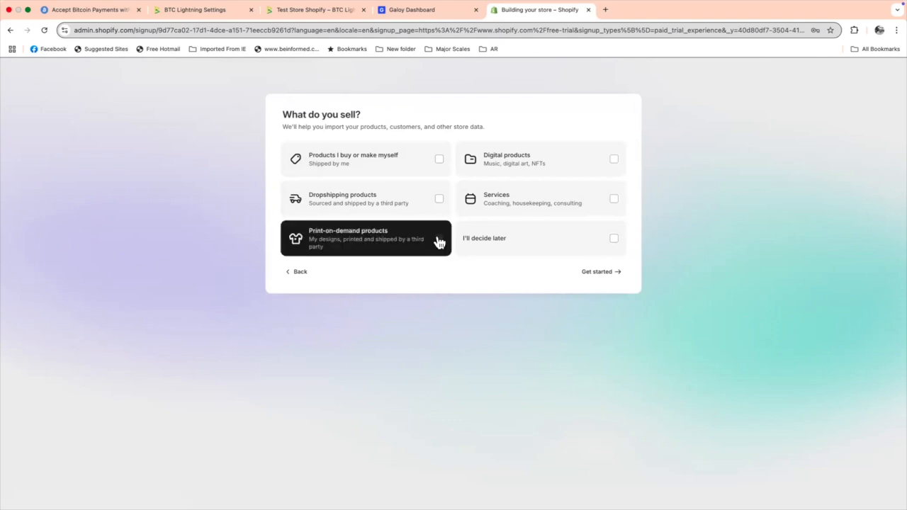
click(612, 161)
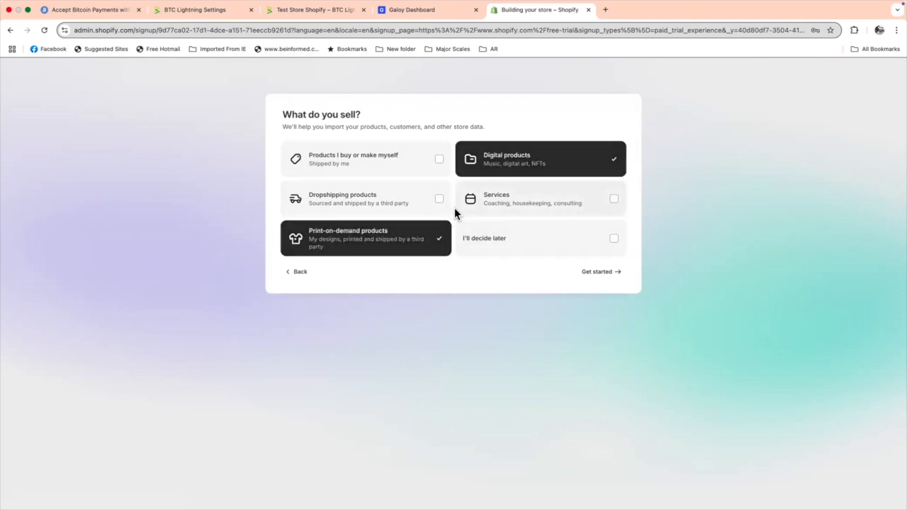
click(613, 202)
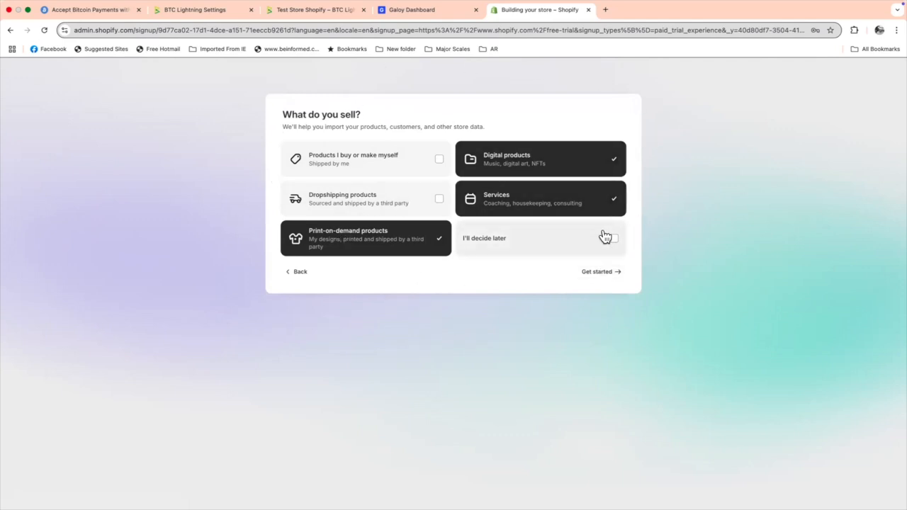
click(609, 275)
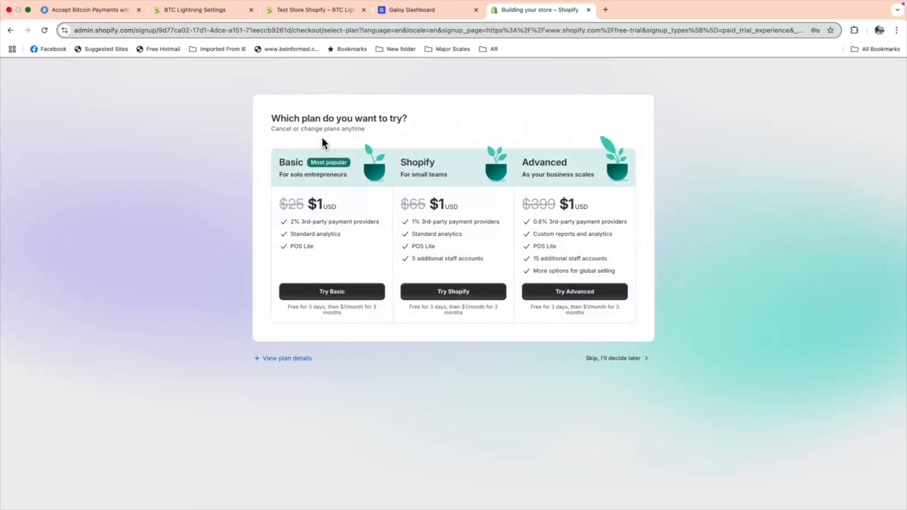
Step: Start the Basic plan trial and skip entering payment details for now
click(338, 294)
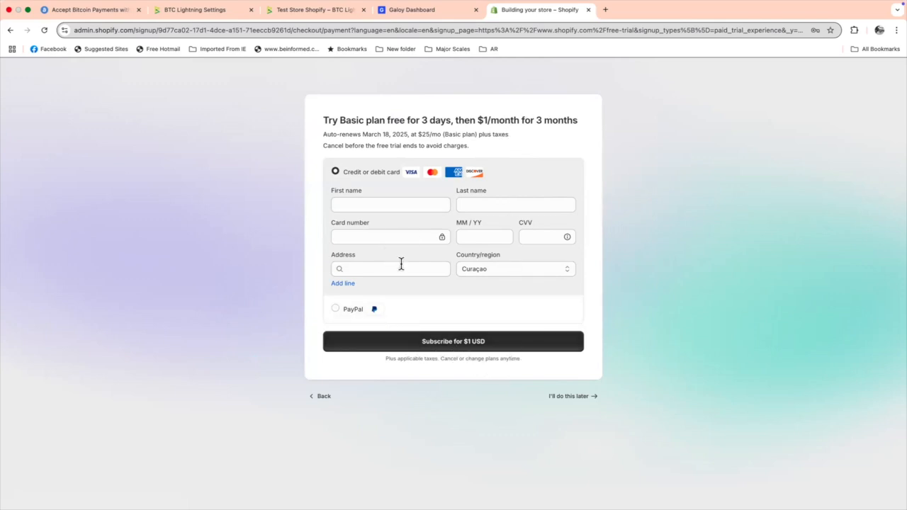
click(579, 396)
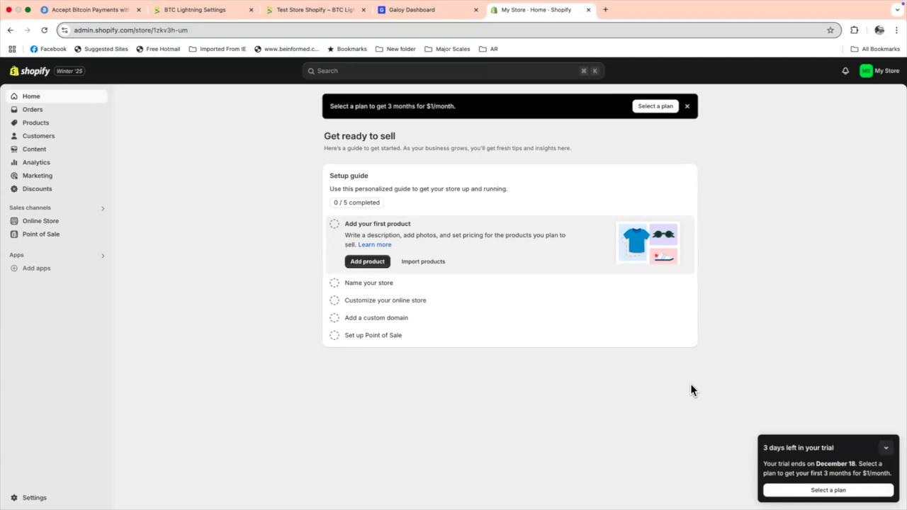
Step: Browse the Orders, Products and Customers pages, then return to the empty Products page
click(32, 112)
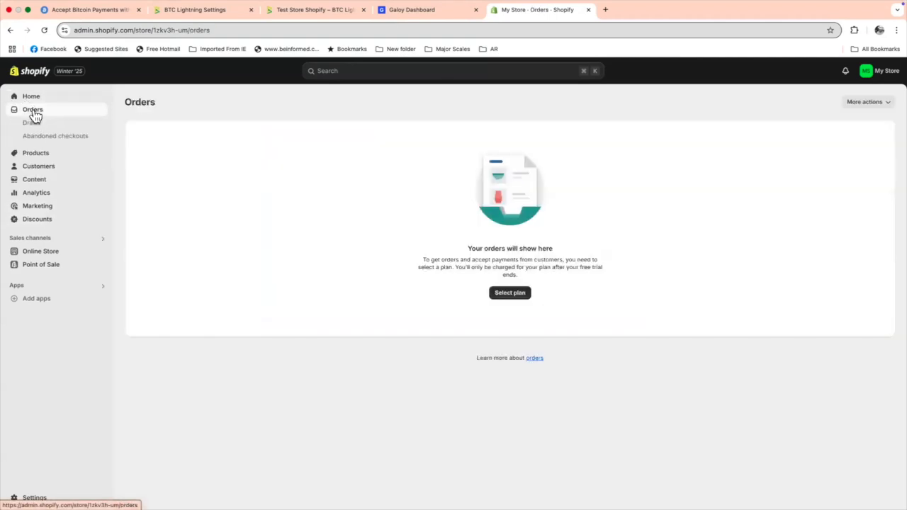
click(37, 153)
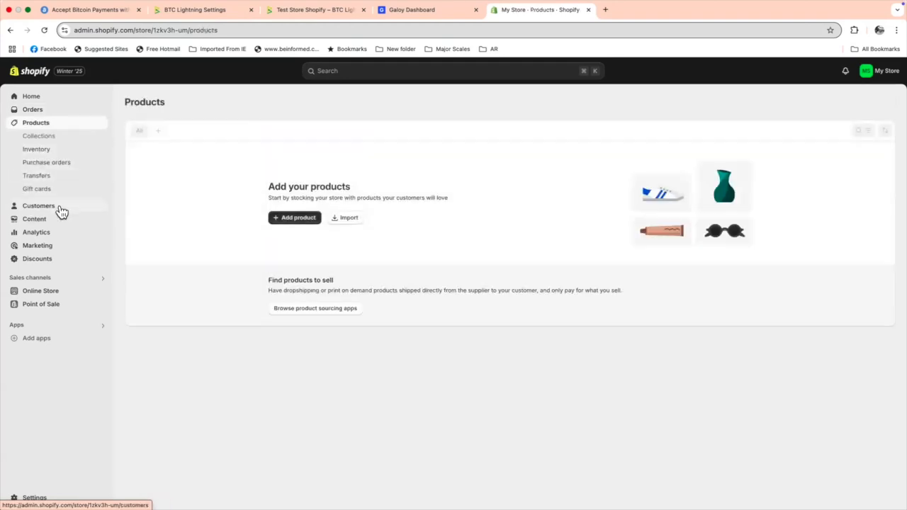
click(43, 207)
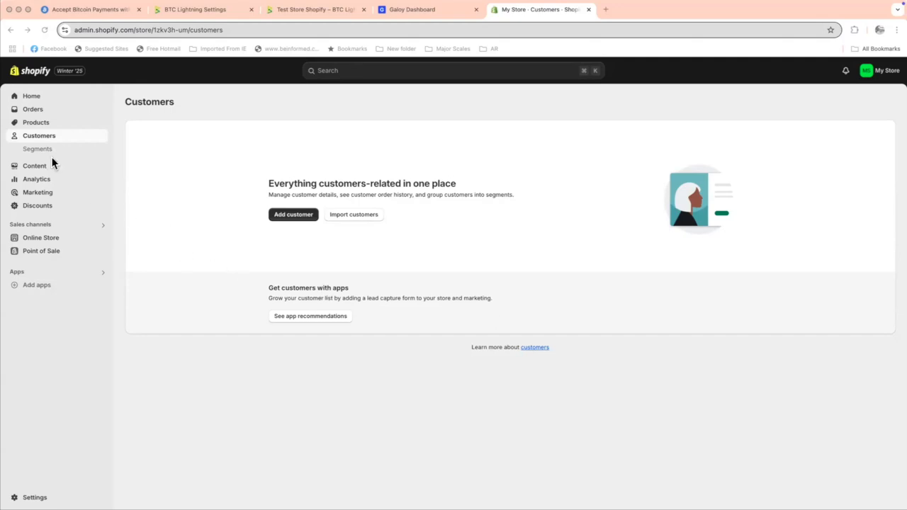
click(34, 123)
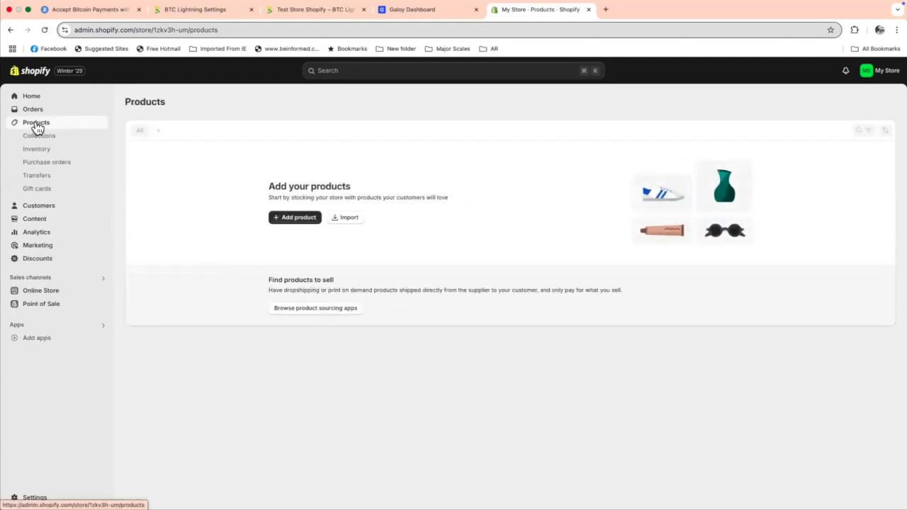
Step: Create a new product titled 'Test T-Shirt Purple (Don't Buy Just a Test)', zooming the page to 175%
click(301, 219)
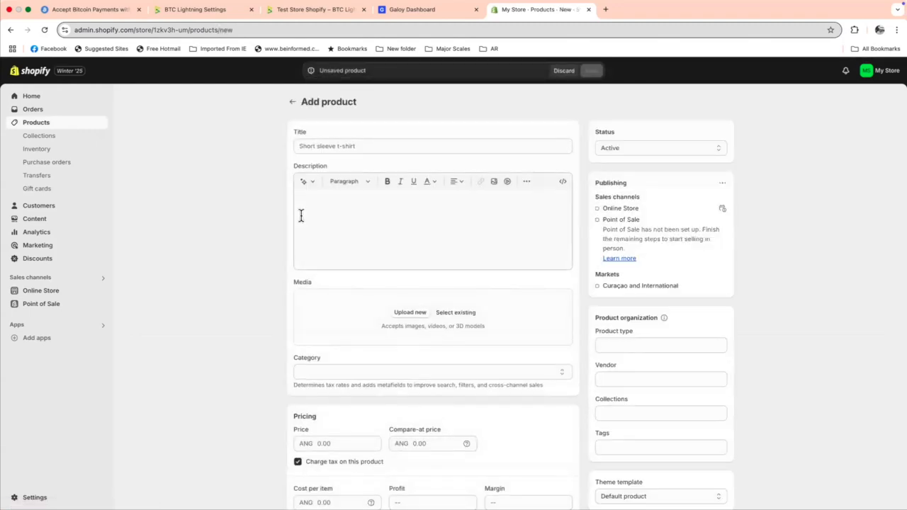
click(360, 145)
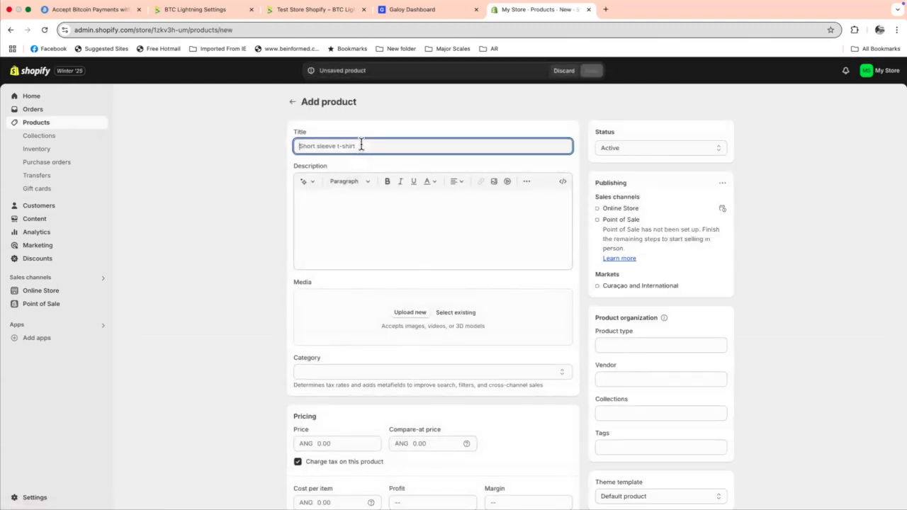
text(S)
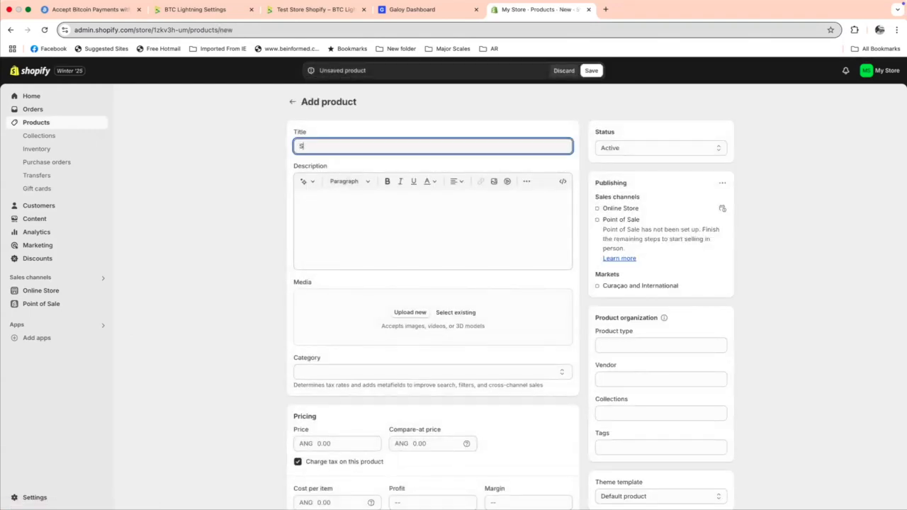
key(BackSpace)
text(Ts)
key(BackSpace)
key(BackSpace)
text(Test T)
key(super+equal)
key(super+equal)
key(super+equal)
key(super+equal)
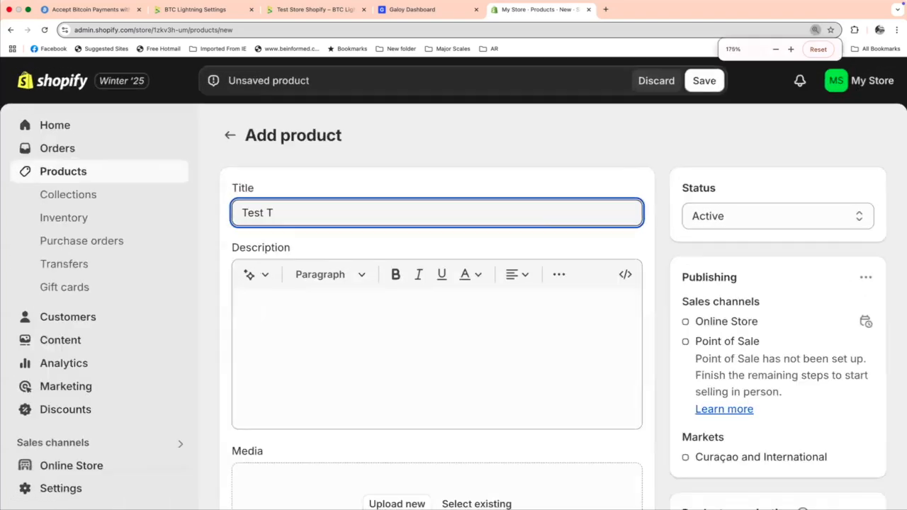
text(-)
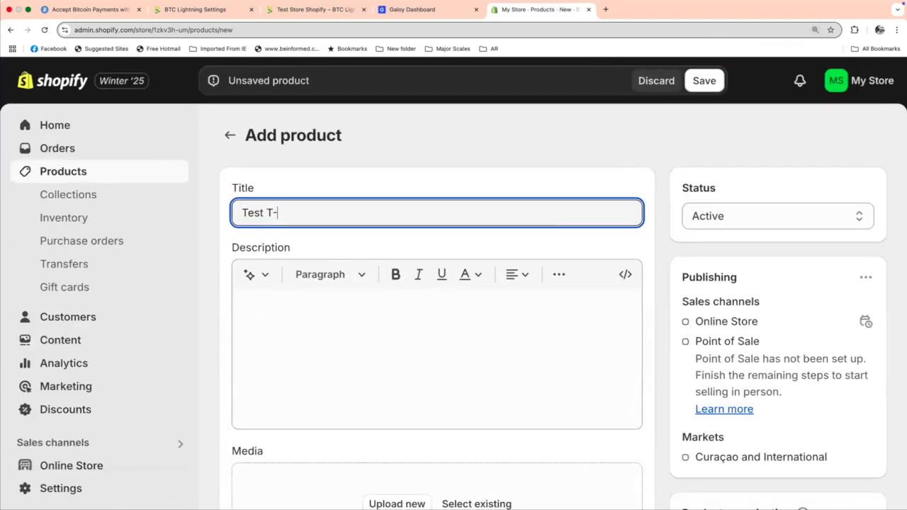
text(Shiret)
key(BackSpace)
key(BackSpace)
text(t Pubrple (Don)
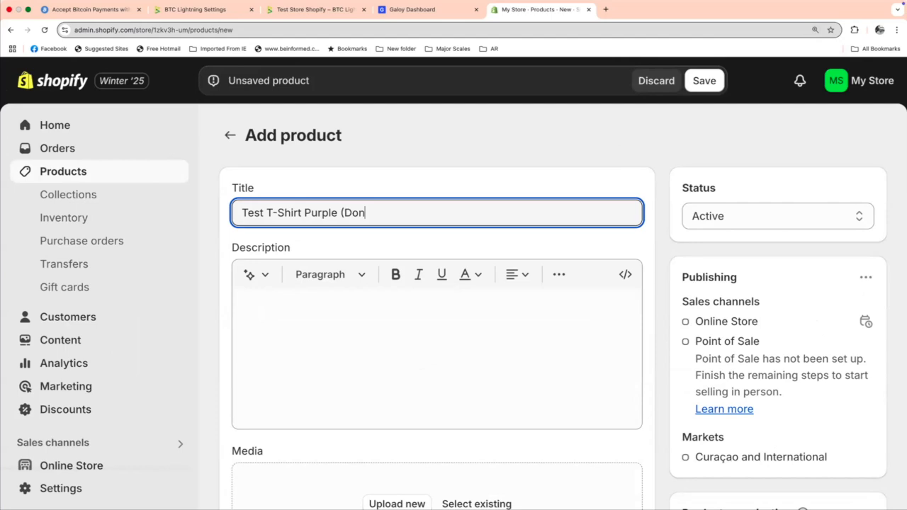
text('t Buy Just a TEst)
key(BackSpace)
text(es)
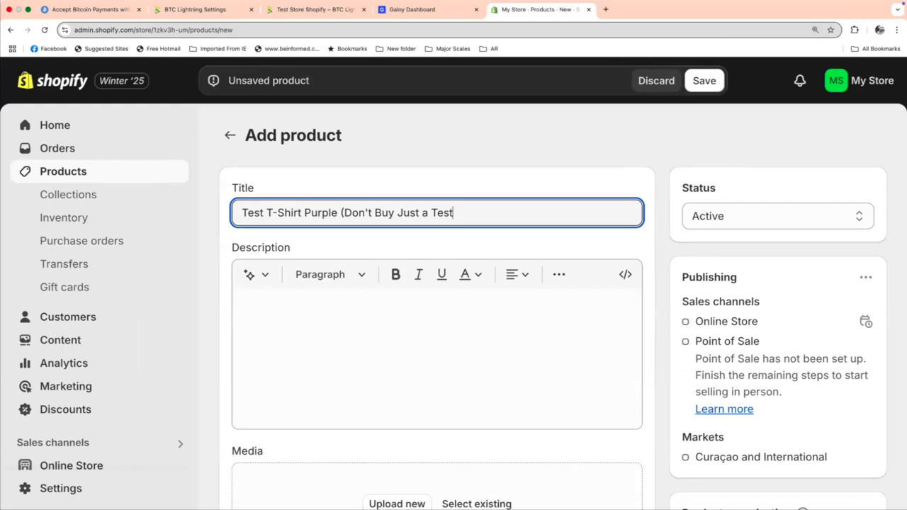
Step: Enter the product description 'This is a Purple T-Shirt'
click(288, 324)
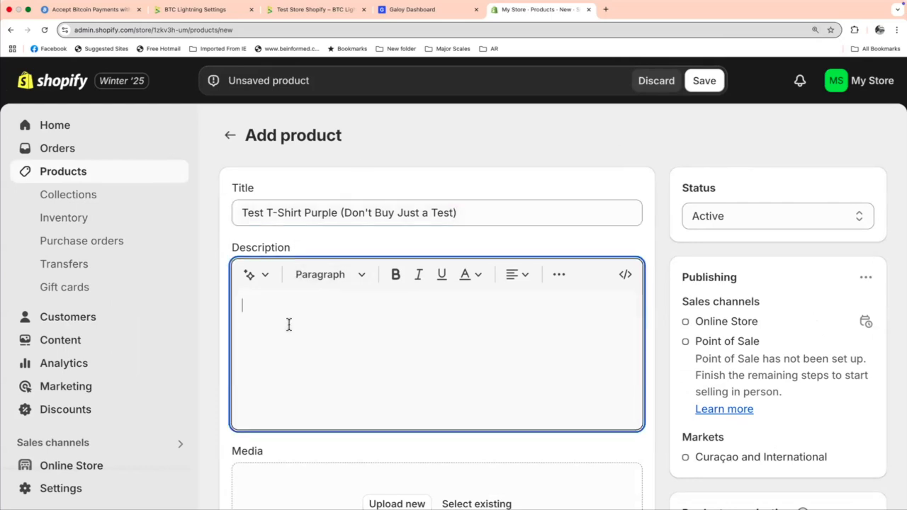
text(This)
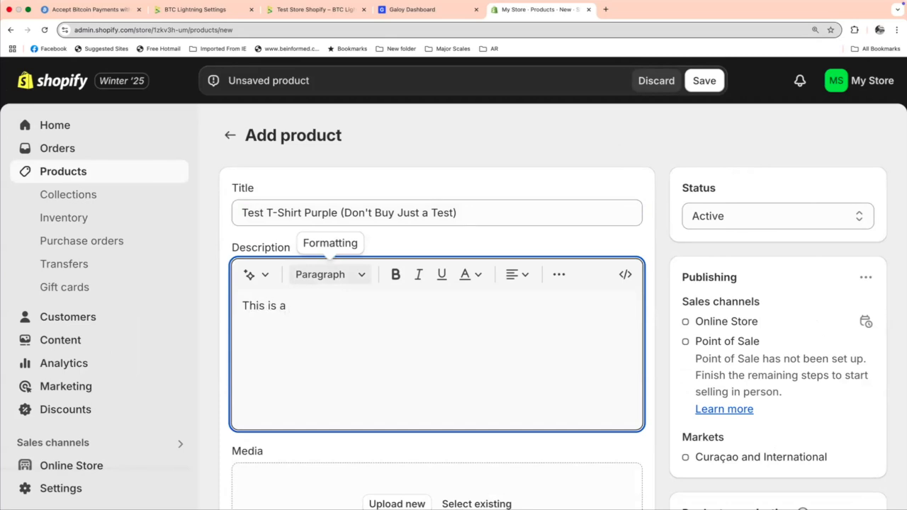
text(is a Purb)
text(le T-Shirt)
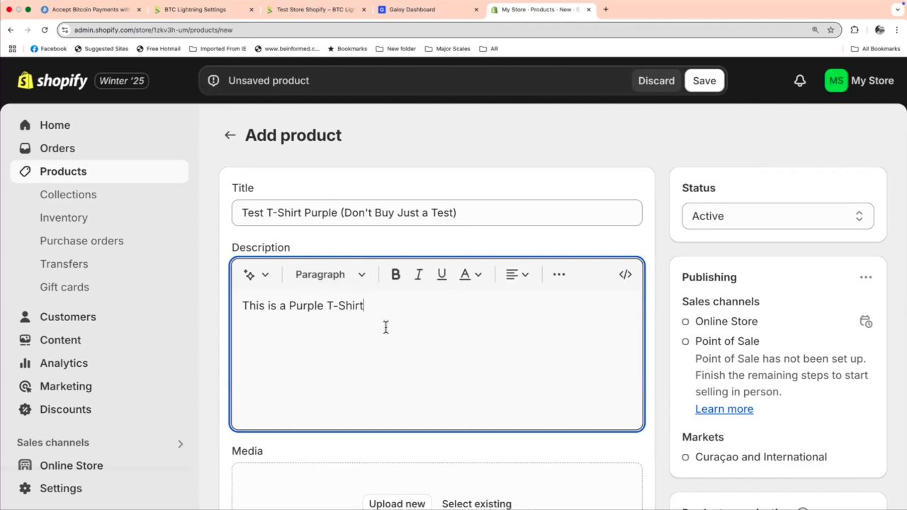
scroll(396, 319, down, 1)
scroll(397, 318, down, 2)
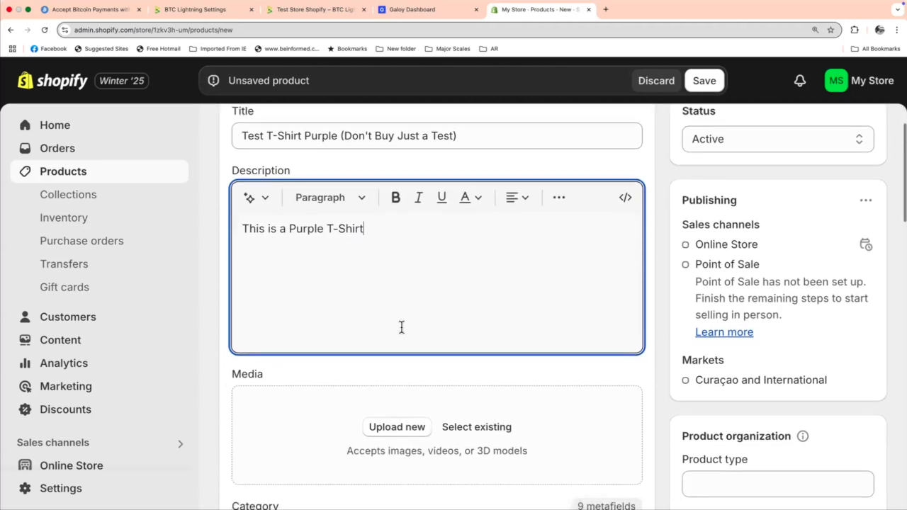
Step: Upload Bitcoin Training Shop Purple.png from the test T-shirt folder as the product image
click(397, 427)
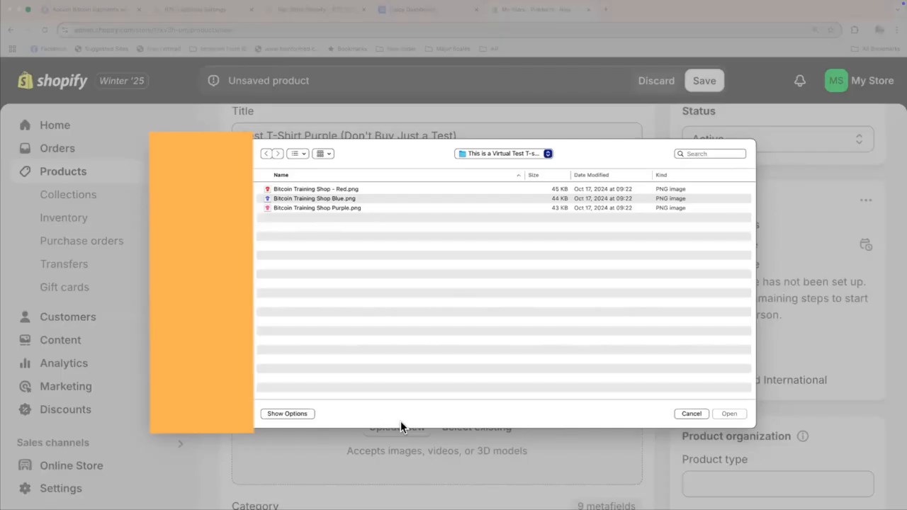
click(492, 154)
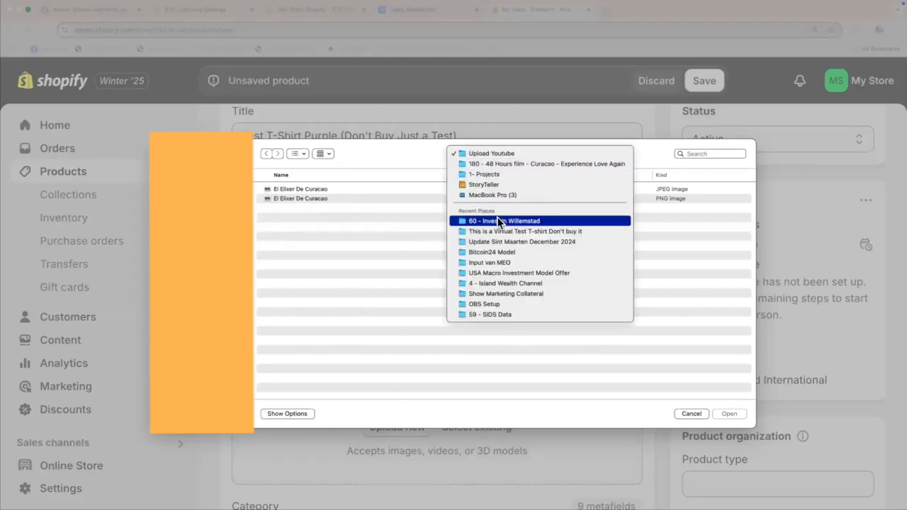
click(513, 231)
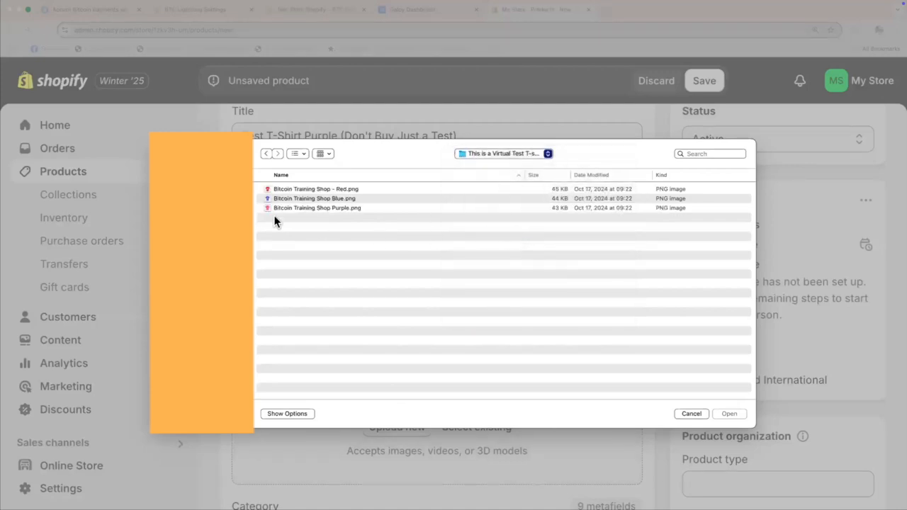
click(326, 208)
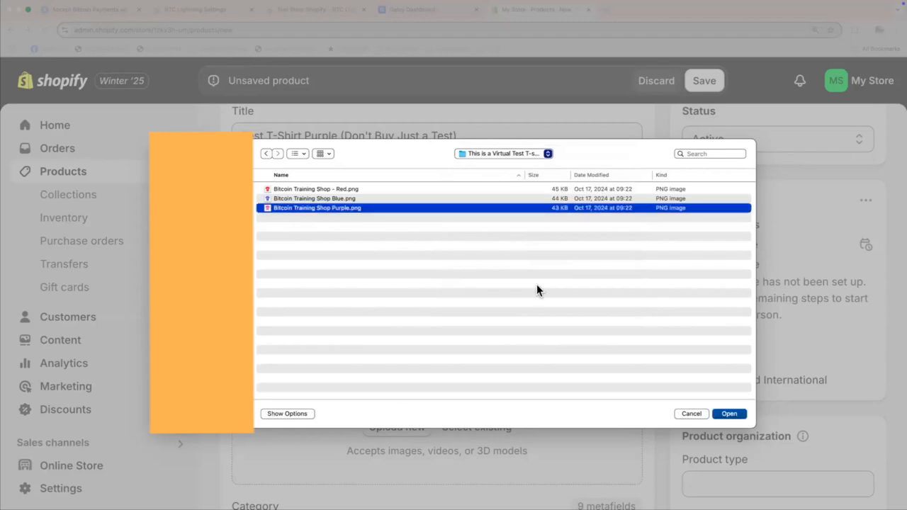
click(732, 415)
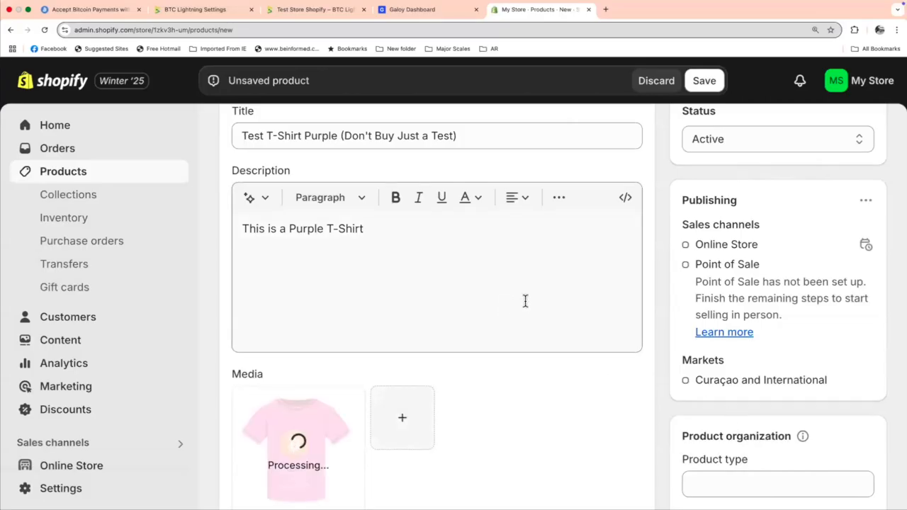
scroll(525, 300, down, 1)
scroll(525, 301, down, 5)
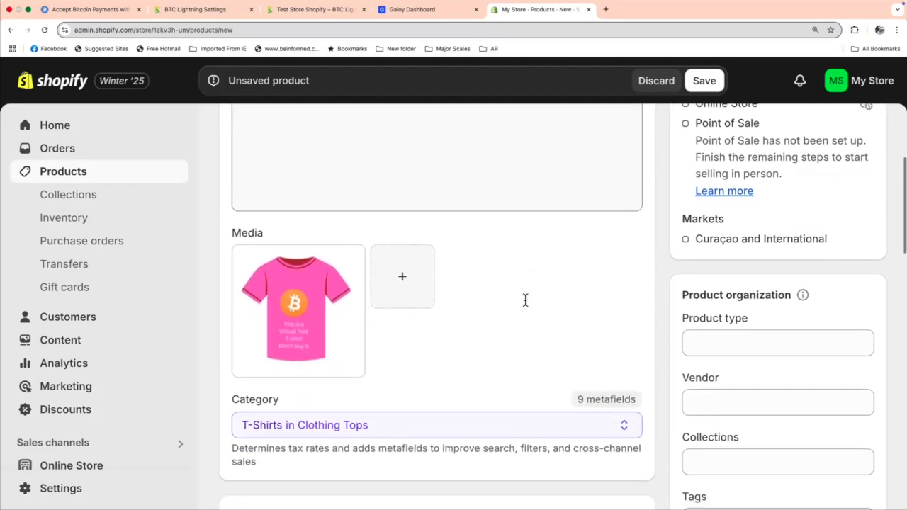
scroll(523, 303, down, 2)
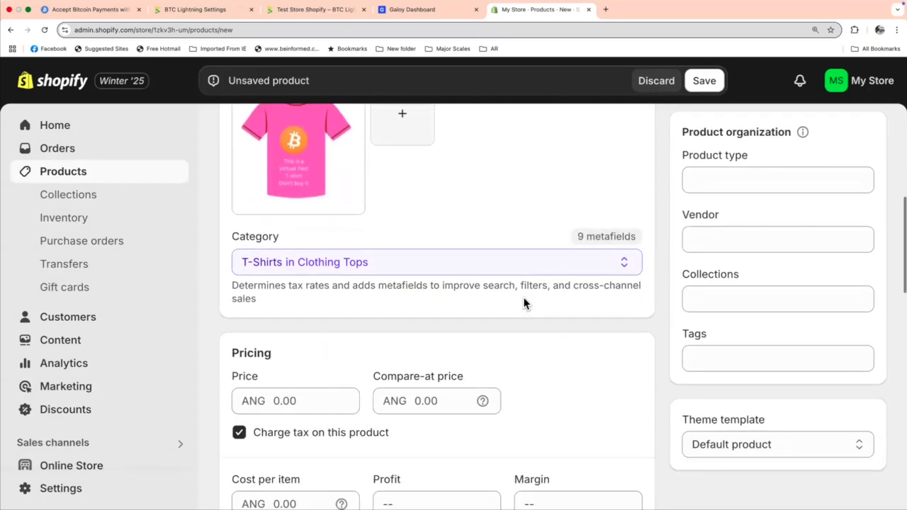
Step: Enter the product price of ANG 1.80 and scroll through the rest of the form
click(279, 389)
text(1.80)
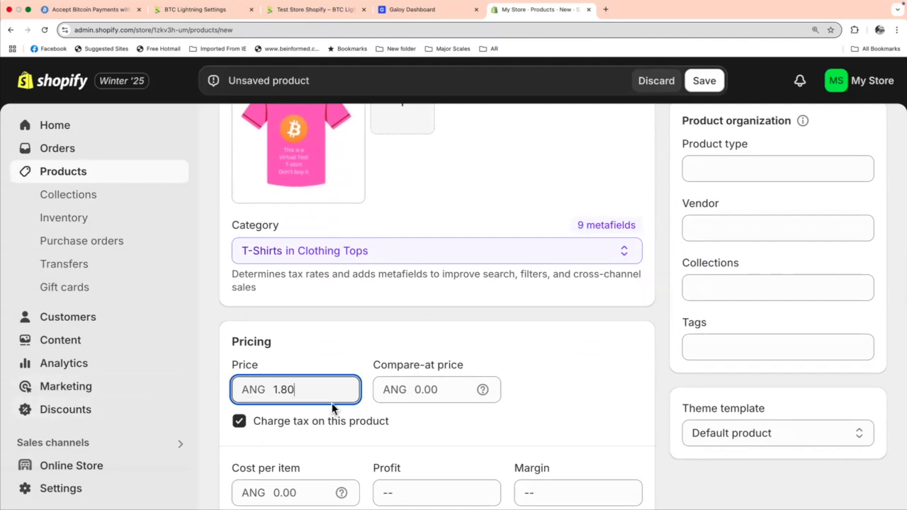
scroll(321, 373, down, 1)
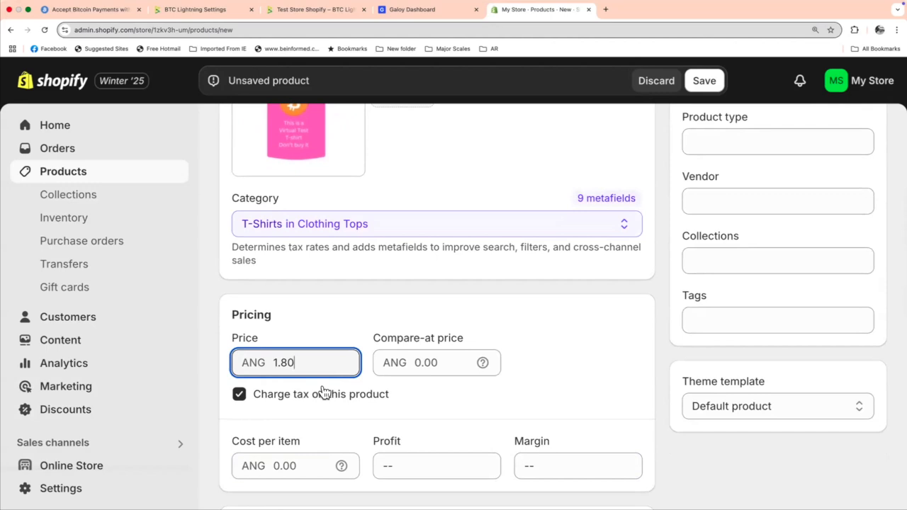
scroll(322, 392, down, 1)
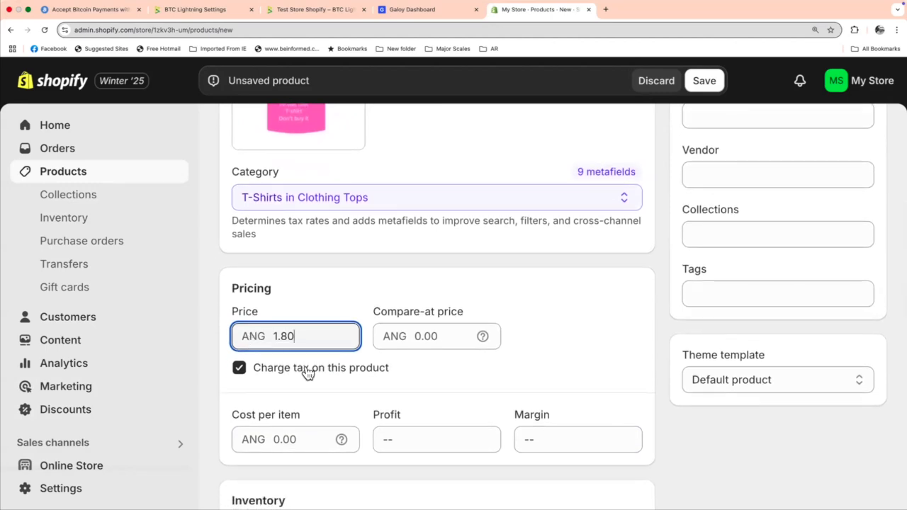
scroll(307, 373, down, 2)
scroll(324, 351, down, 1)
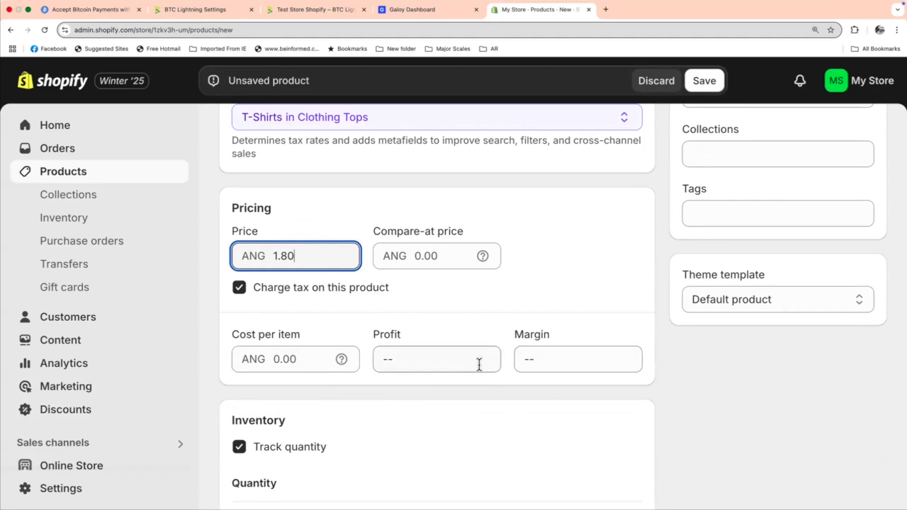
scroll(480, 361, down, 2)
scroll(479, 370, down, 3)
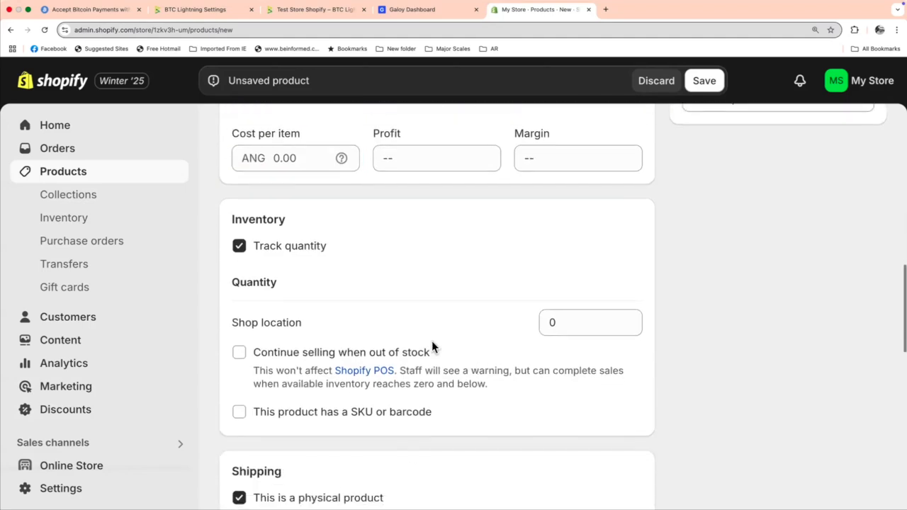
scroll(535, 311, down, 2)
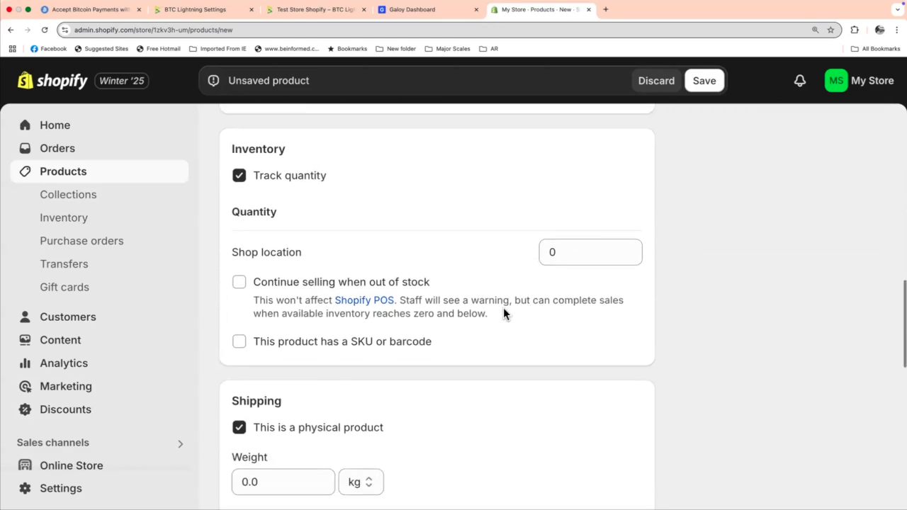
scroll(494, 310, down, 3)
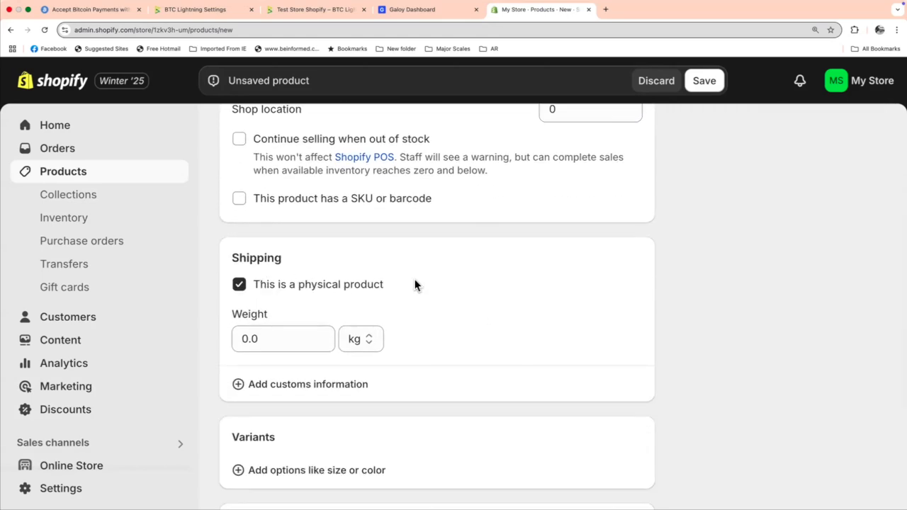
scroll(415, 286, up, 1)
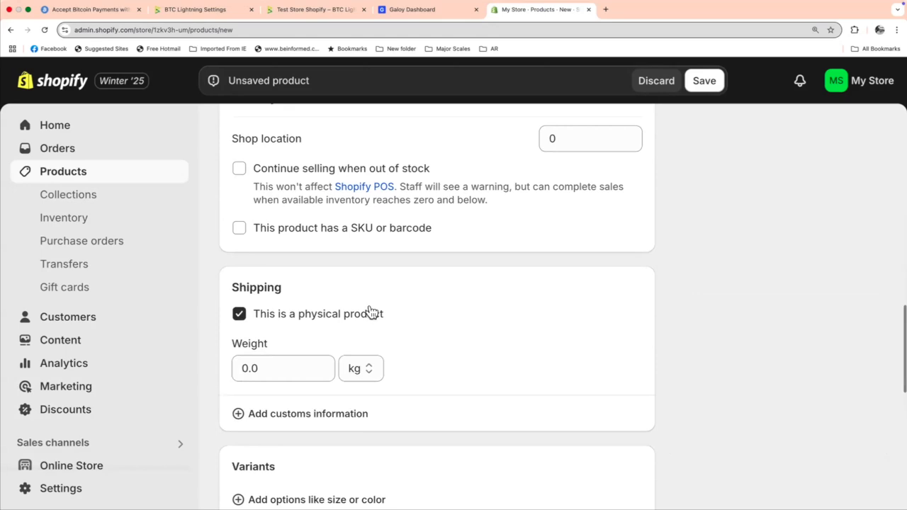
Step: Uncheck 'This is a physical product' and review the category metafields and search listing
click(239, 314)
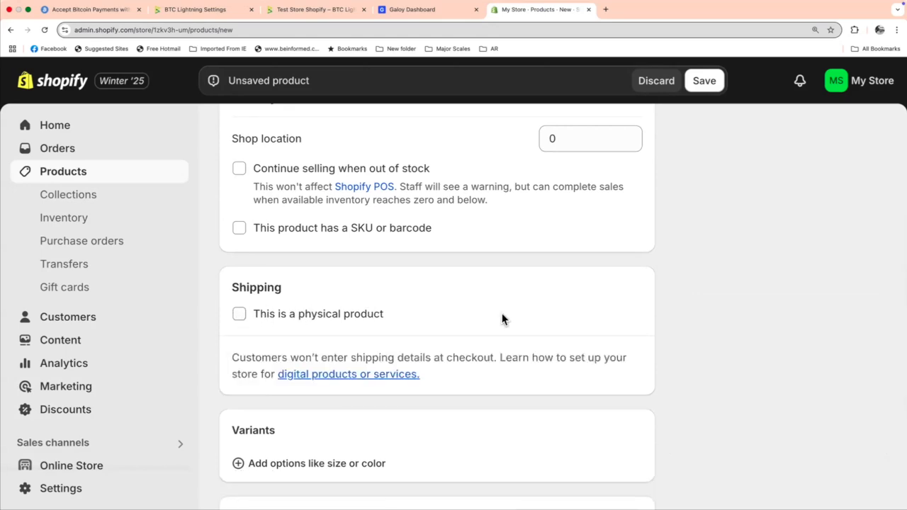
scroll(502, 318, up, 1)
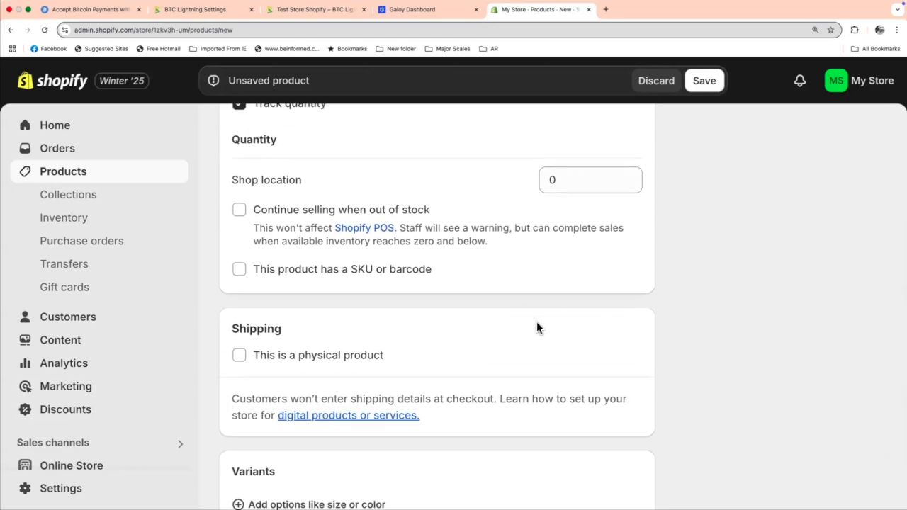
scroll(537, 327, up, 1)
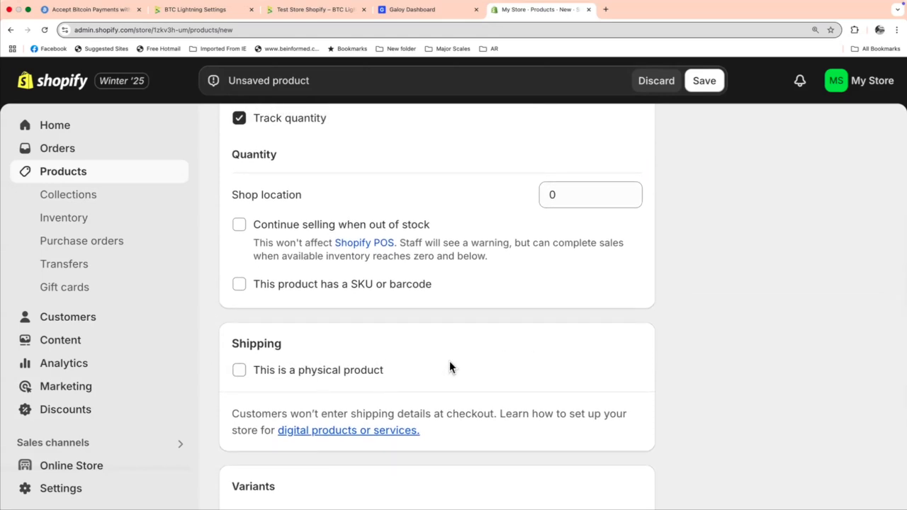
scroll(449, 360, down, 2)
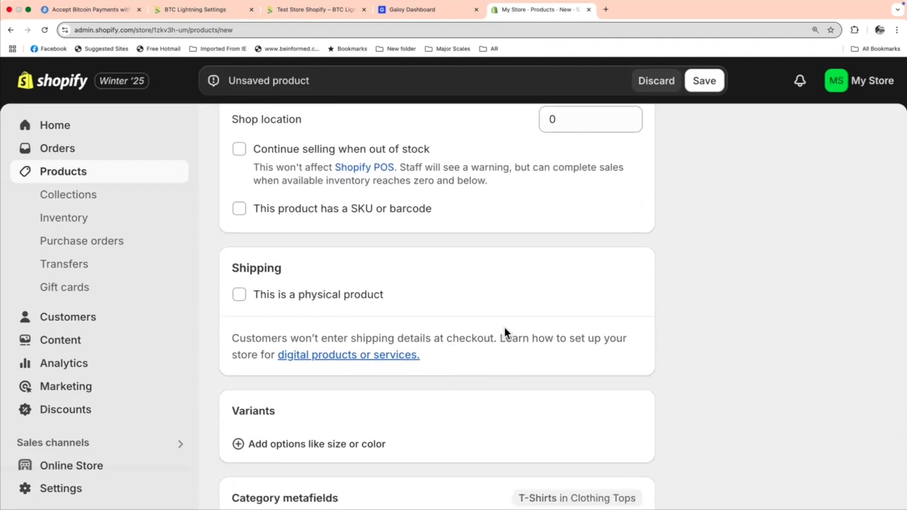
scroll(504, 329, down, 1)
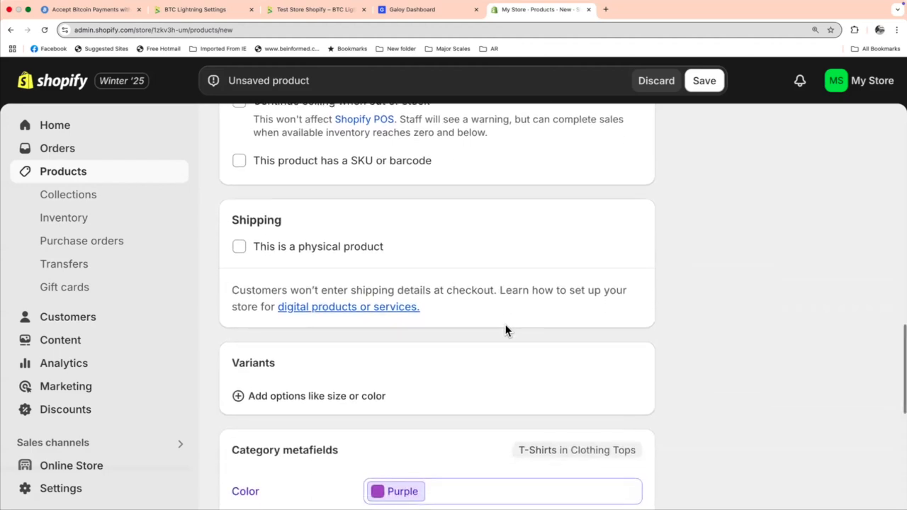
scroll(505, 330, down, 5)
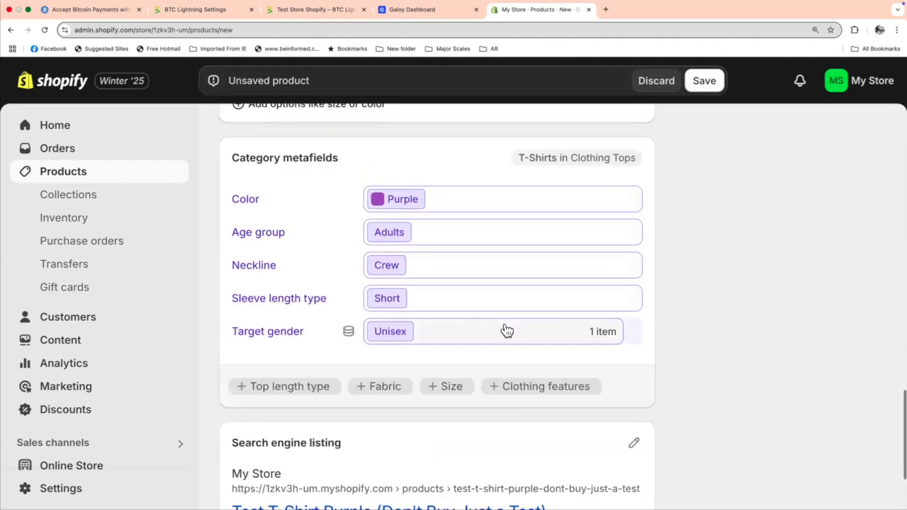
scroll(506, 330, down, 2)
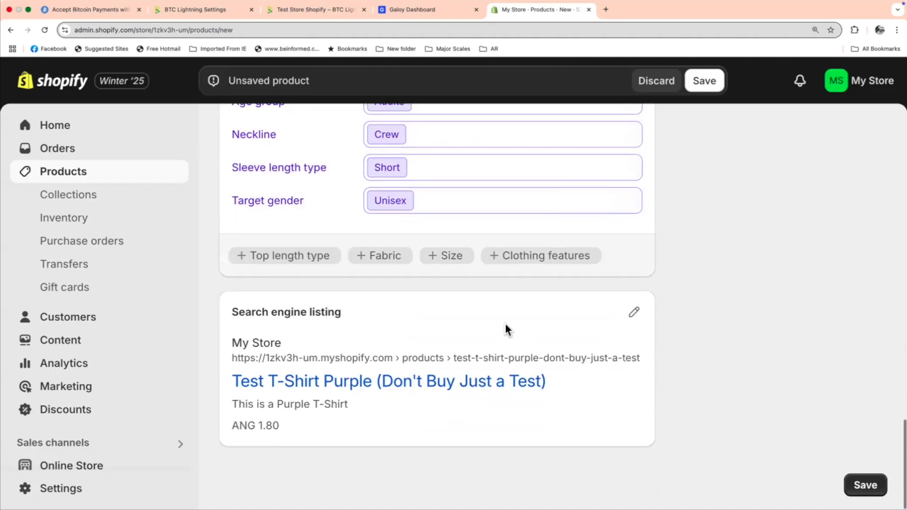
Step: Save the purple test T-shirt and go back to the Products list
click(874, 486)
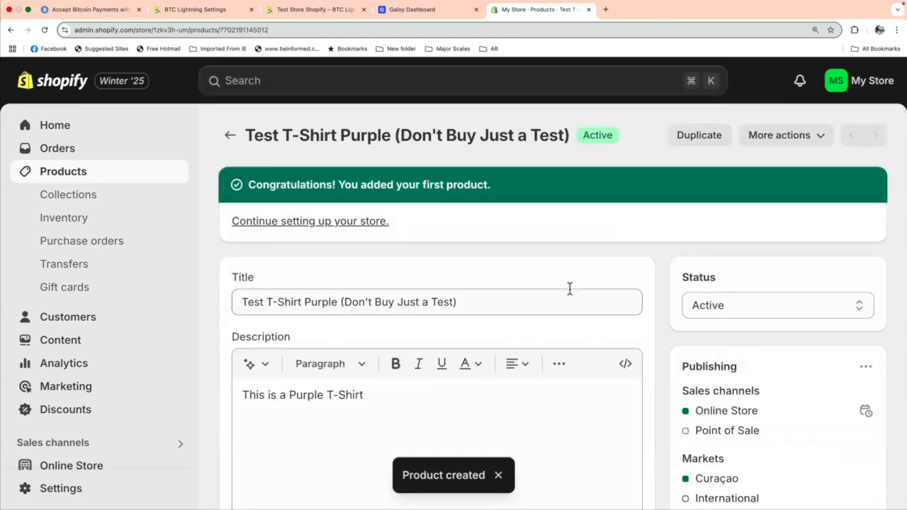
scroll(569, 288, down, 5)
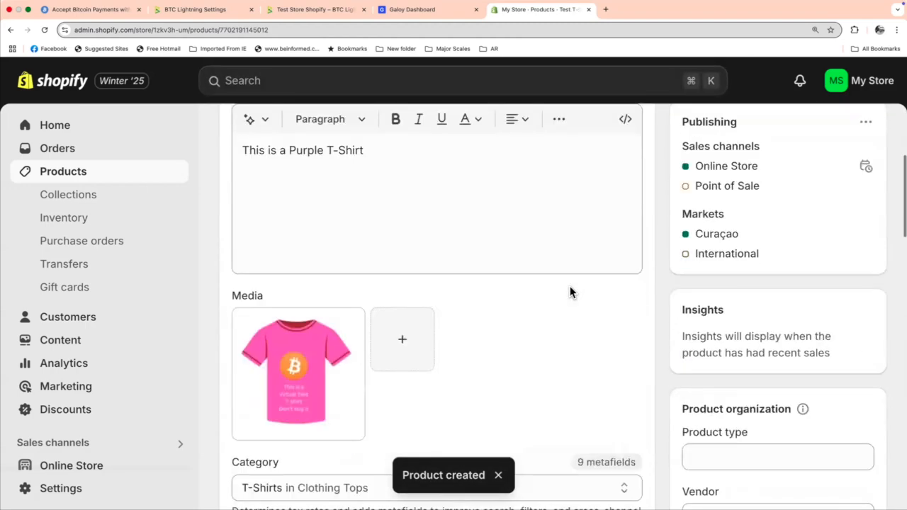
scroll(569, 292, down, 2)
scroll(569, 291, up, 6)
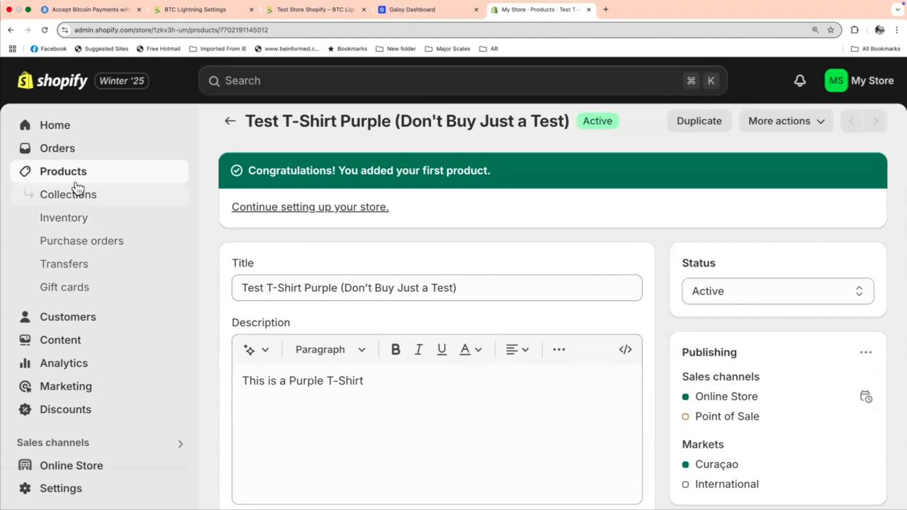
click(72, 172)
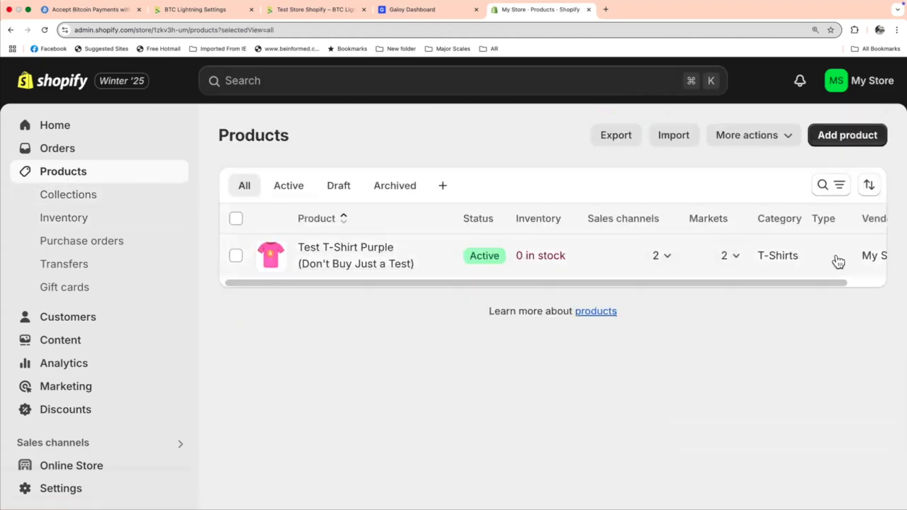
Step: Add a product titled 'Test Blue T-shirt (Don't Buy this is only test)' described 'This is a Blue T-shirt'
click(850, 139)
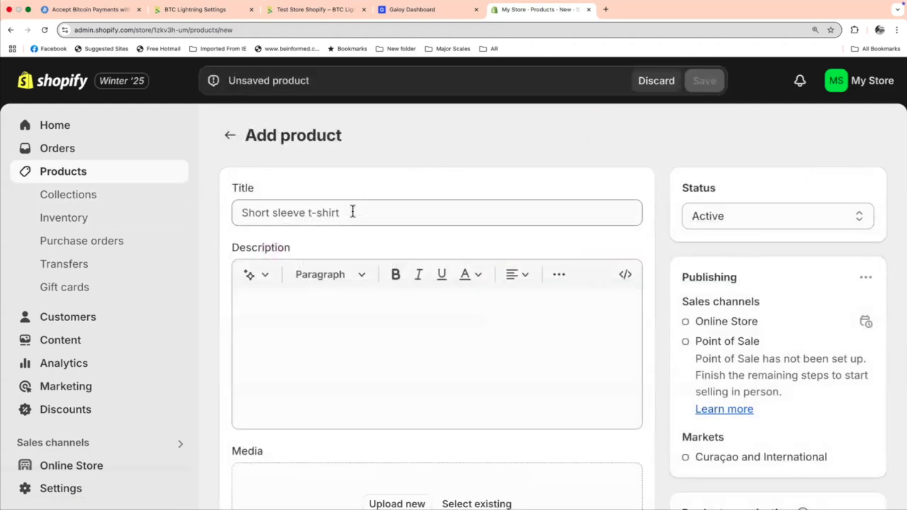
click(331, 213)
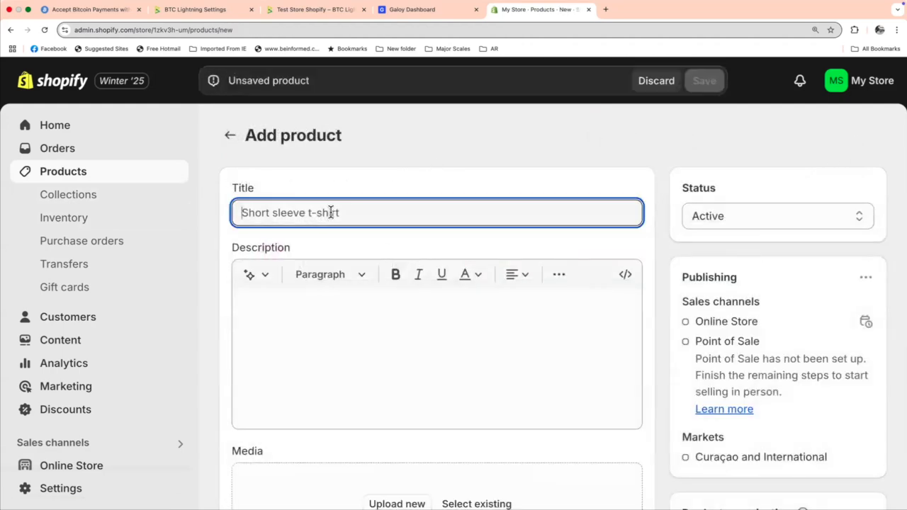
text(Test)
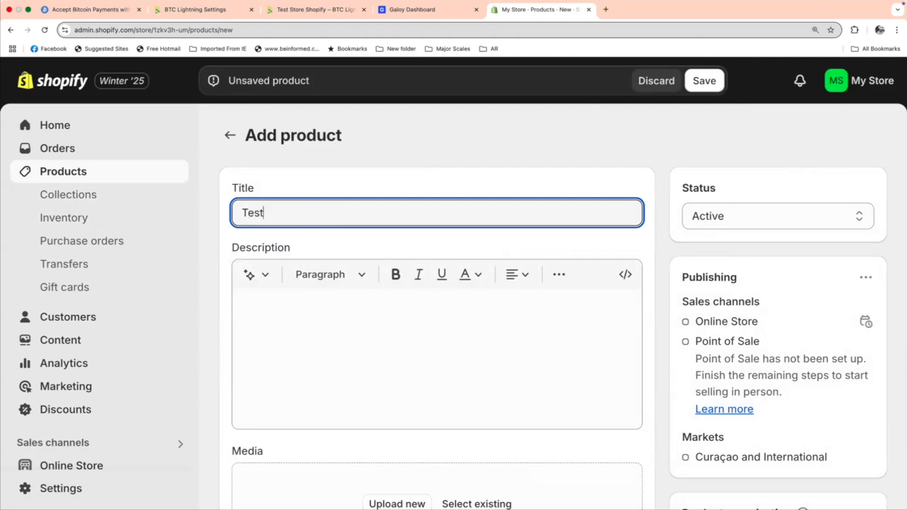
text( Blue T-shirt (Don)
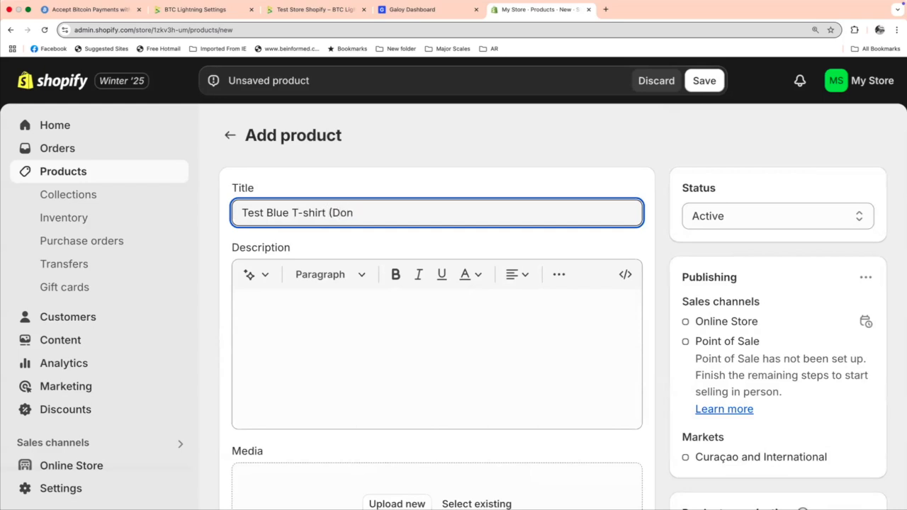
text('t Buy thios is only test)
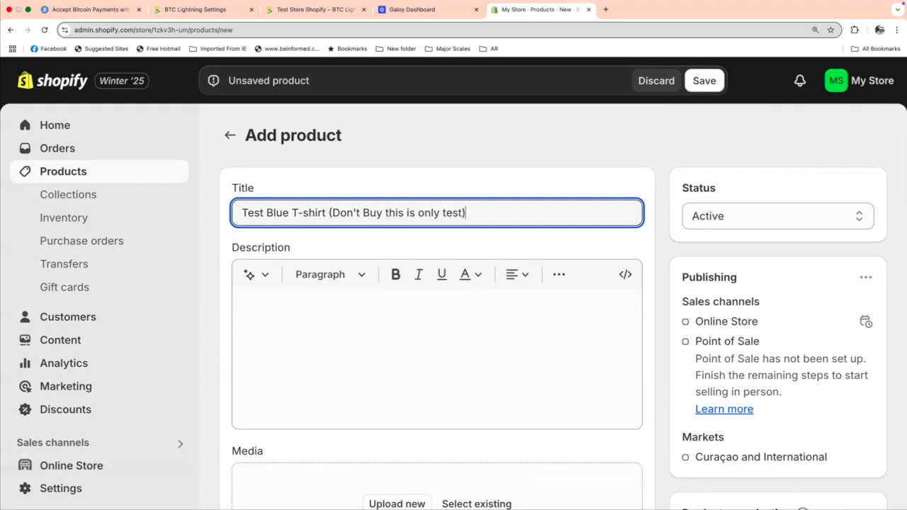
click(291, 310)
text(T)
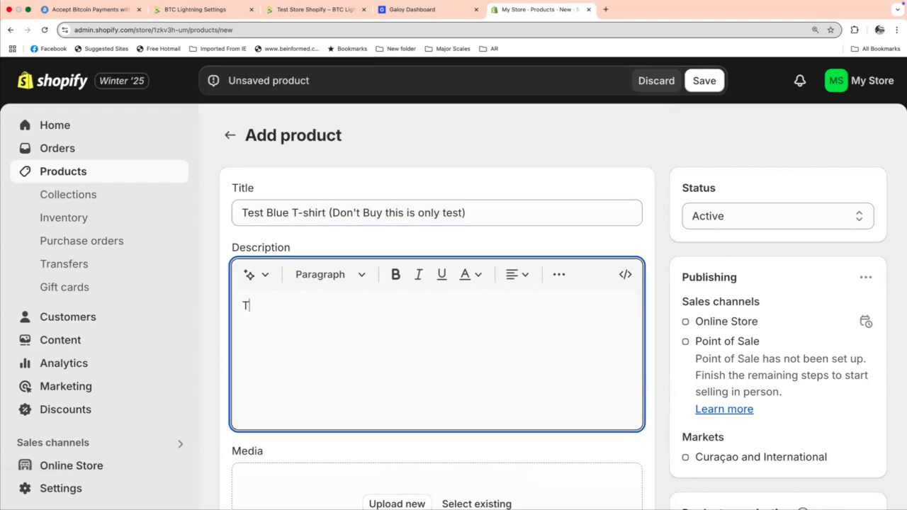
text(his is an)
key(BackSpace)
text(Blue T-shirt)
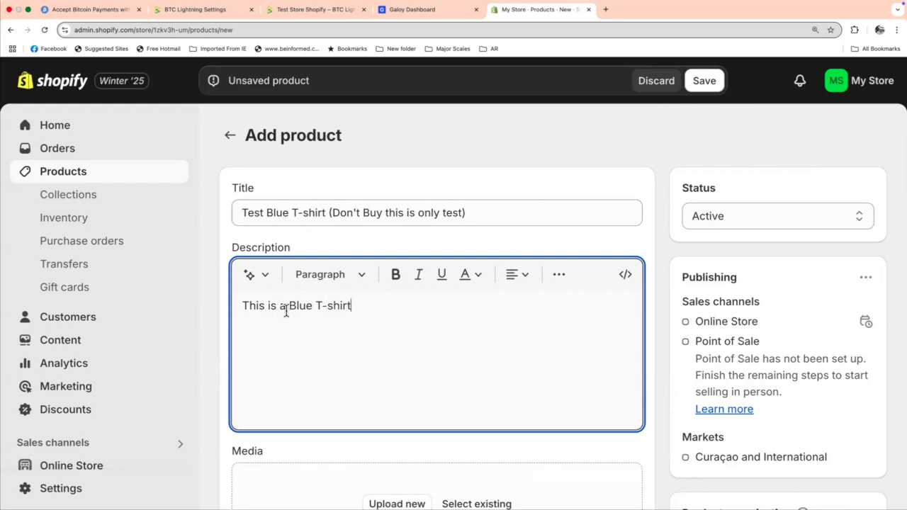
scroll(322, 302, down, 5)
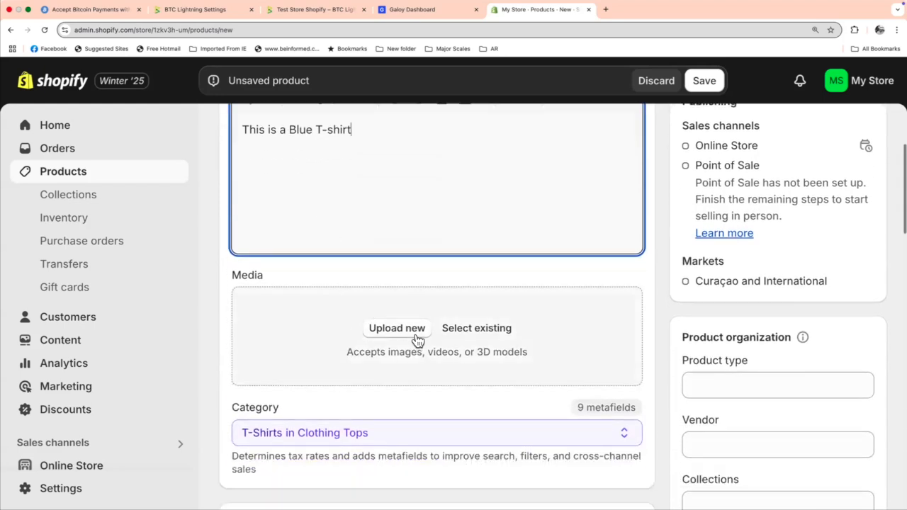
Step: Upload Bitcoin Training Shop Blue.png as the blue T-shirt's media image
click(403, 328)
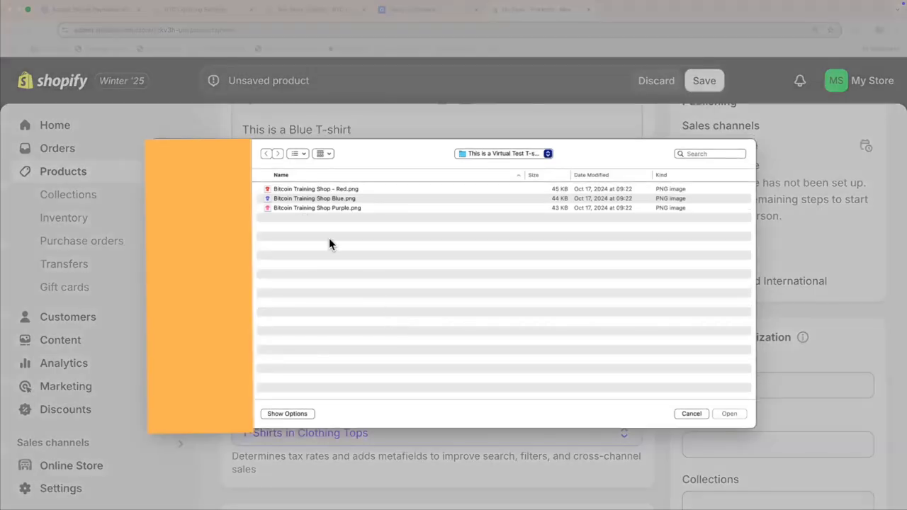
click(317, 198)
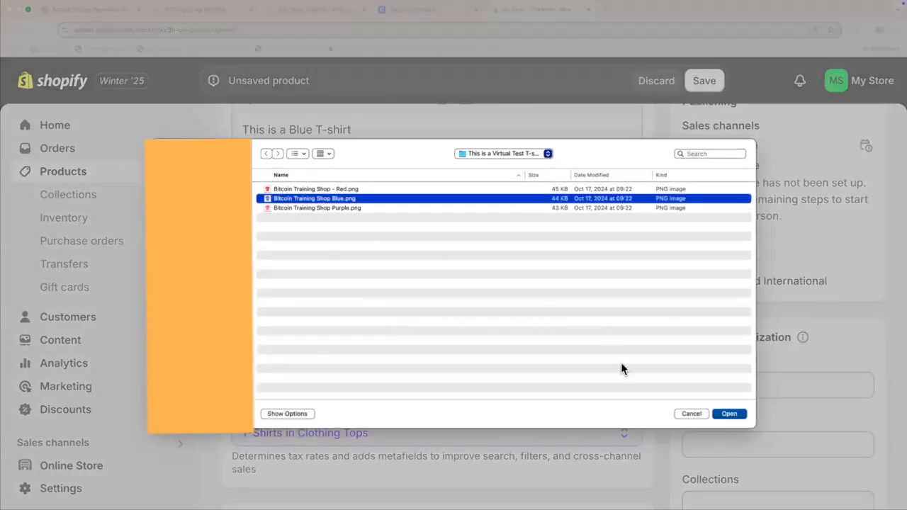
click(737, 413)
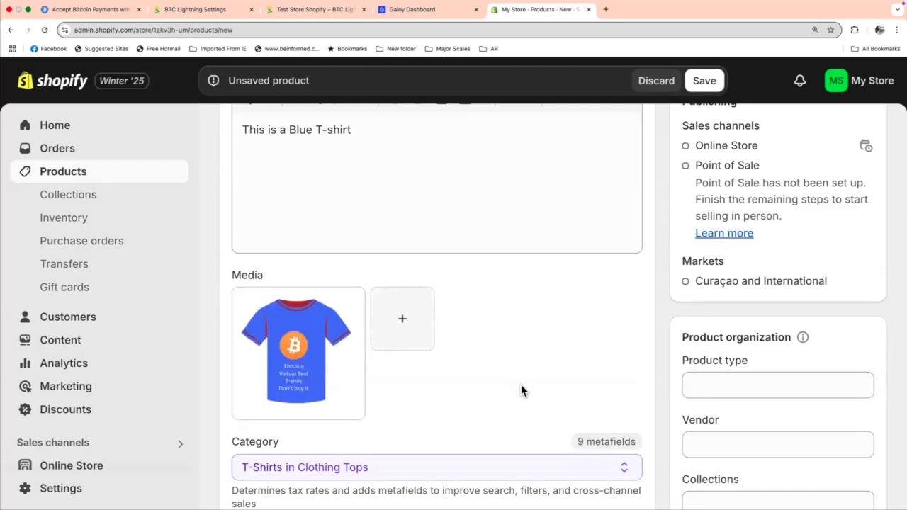
scroll(521, 386, down, 5)
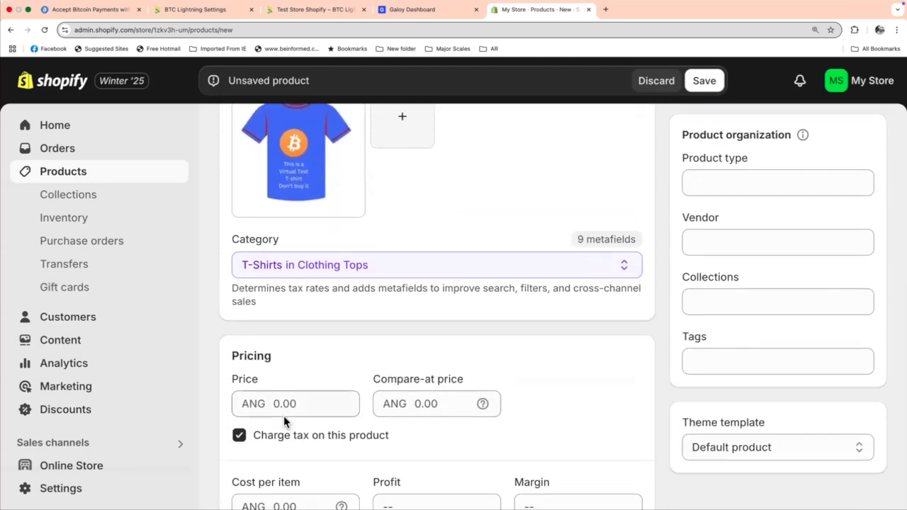
Step: Price the blue T-shirt at 1.80, mark it non-physical, and save it
click(284, 403)
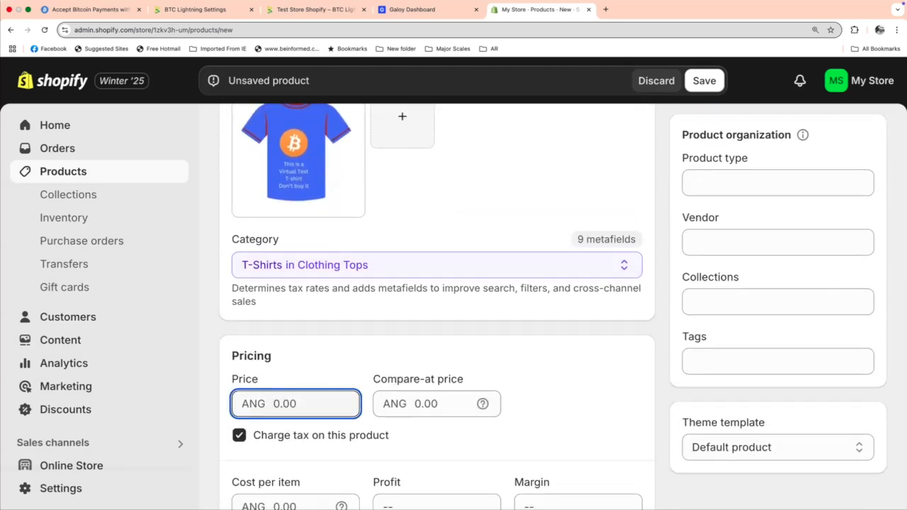
text(1.80)
scroll(529, 390, down, 5)
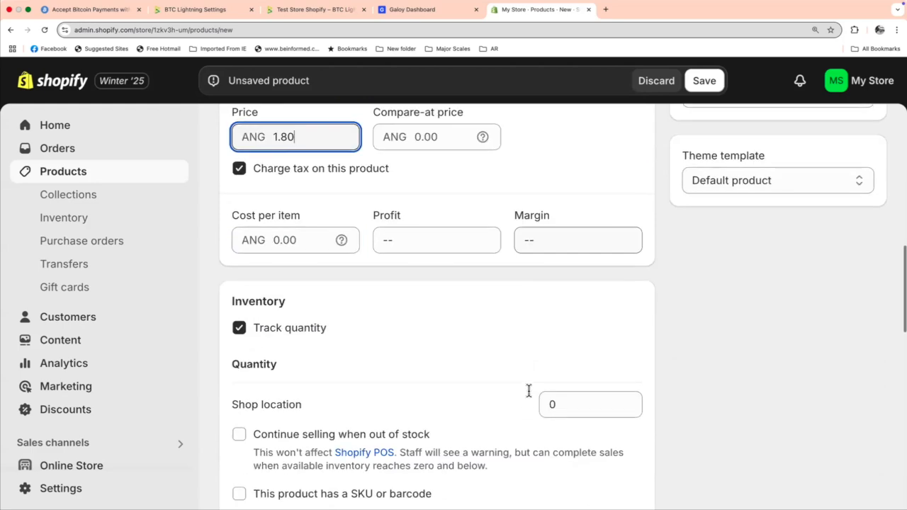
scroll(529, 391, down, 10)
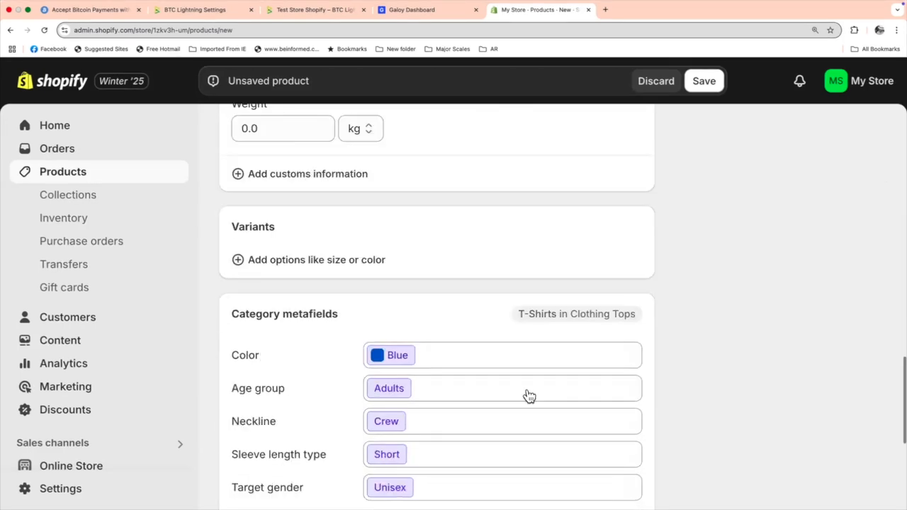
scroll(528, 395, up, 5)
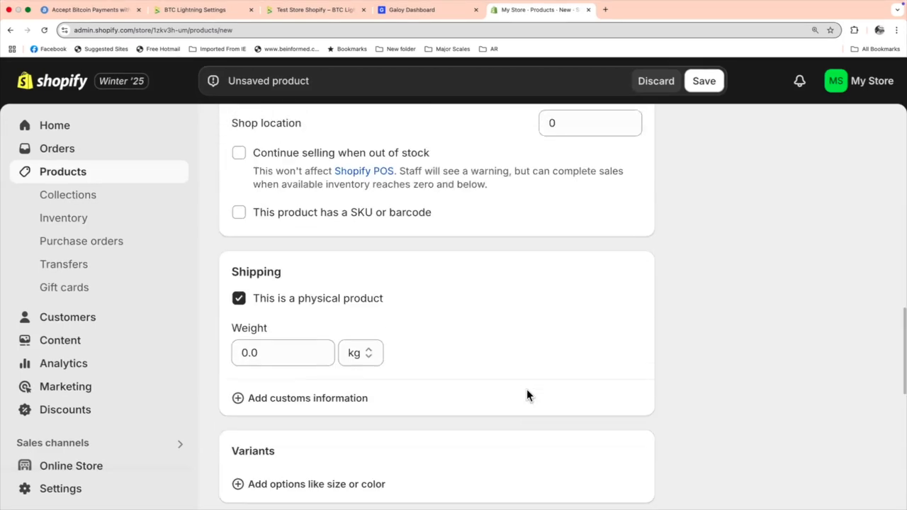
click(241, 300)
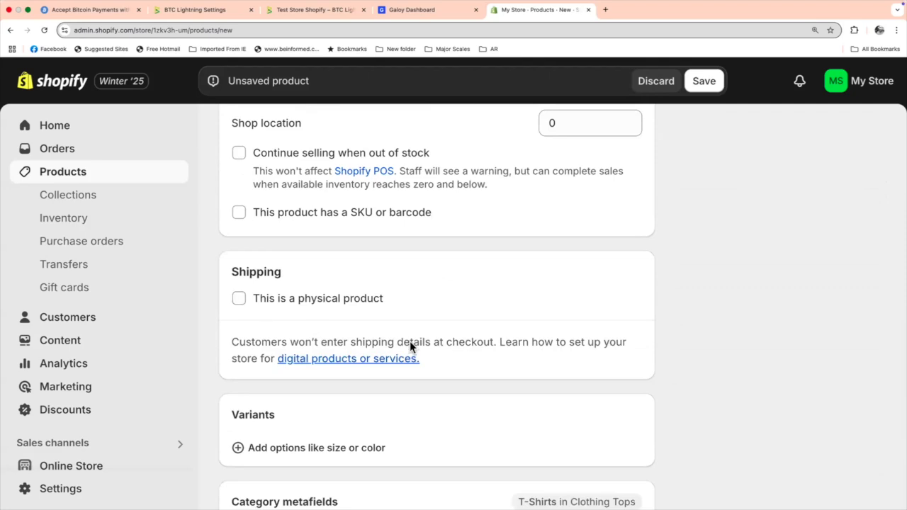
scroll(482, 341, down, 1)
scroll(483, 343, down, 6)
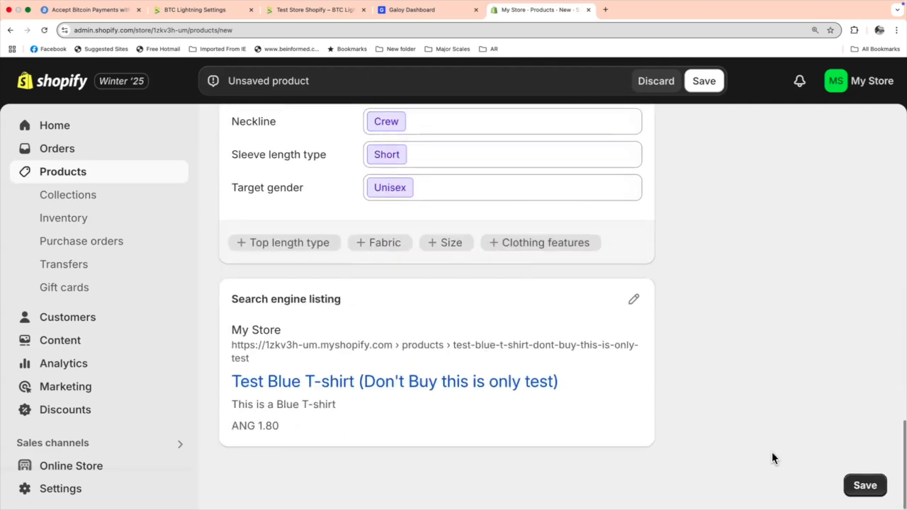
click(871, 488)
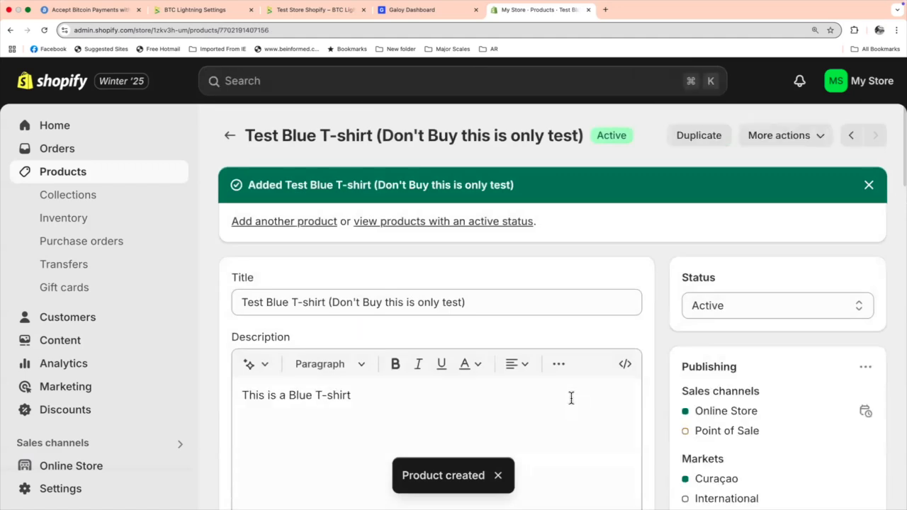
Step: From the Products list, start a third product with a blank Add product form
click(73, 172)
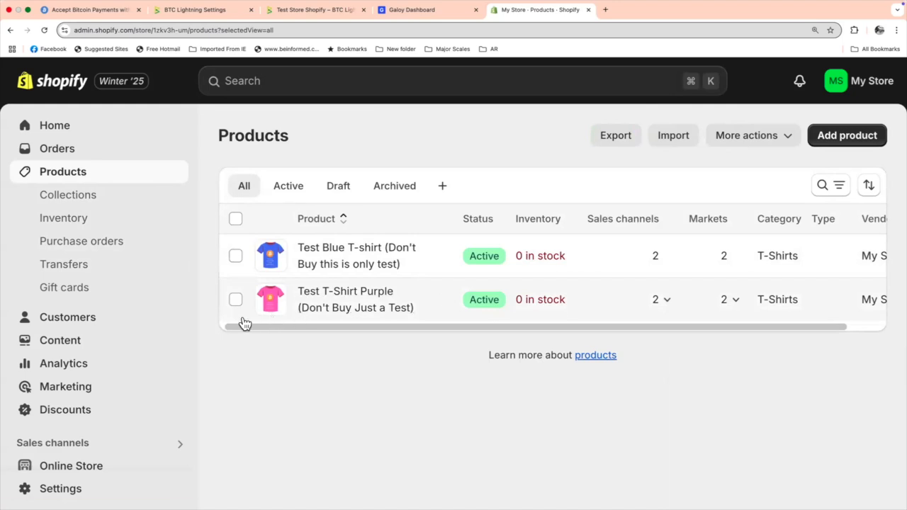
click(851, 138)
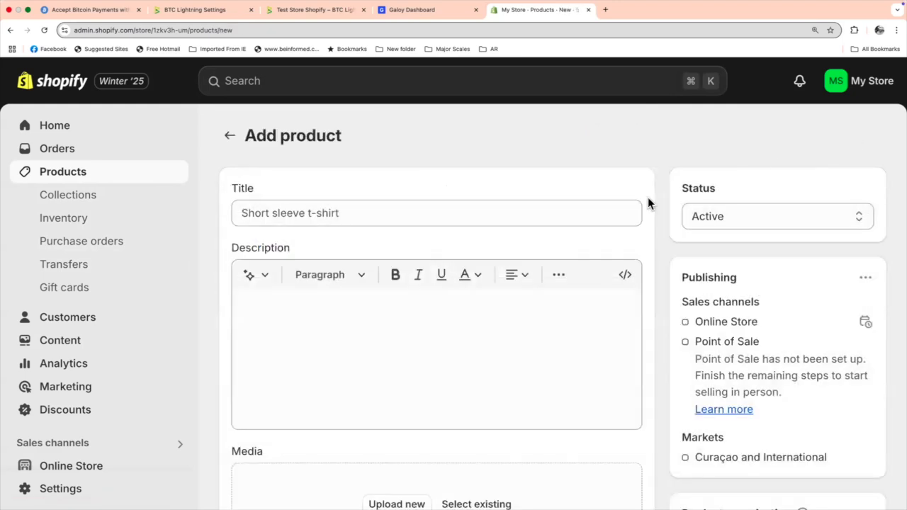
Step: Title the product 'Test T-shirt Red (Don't Buy this )'
click(314, 210)
text(Tes)
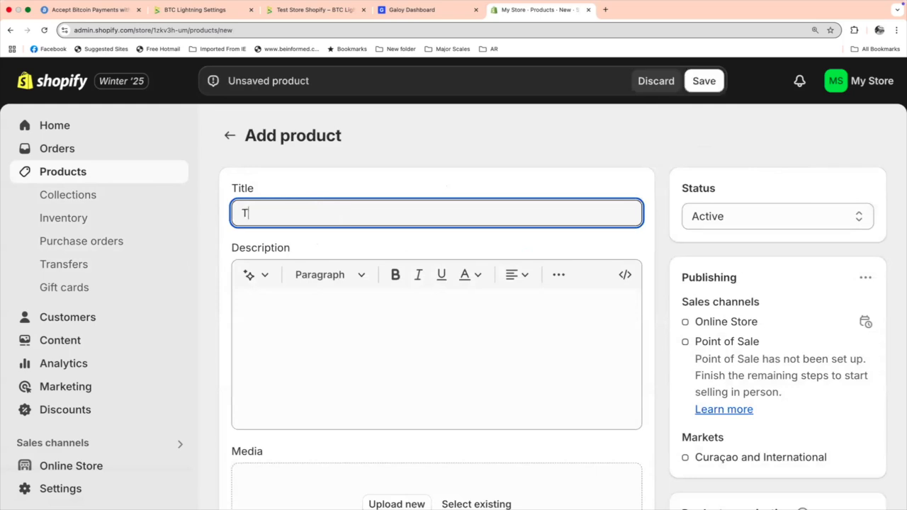
key(BackSpace)
key(BackSpace)
text(est T-shirt Red )
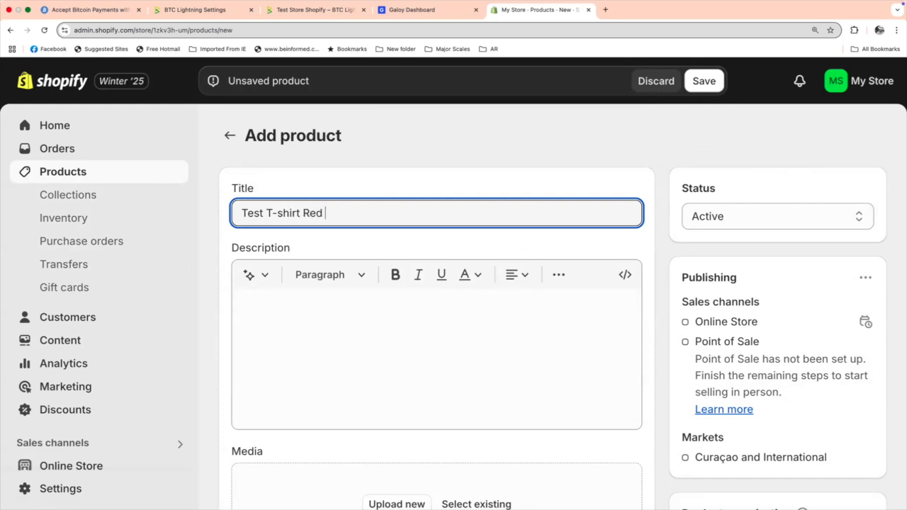
text((Don't Buy this ))
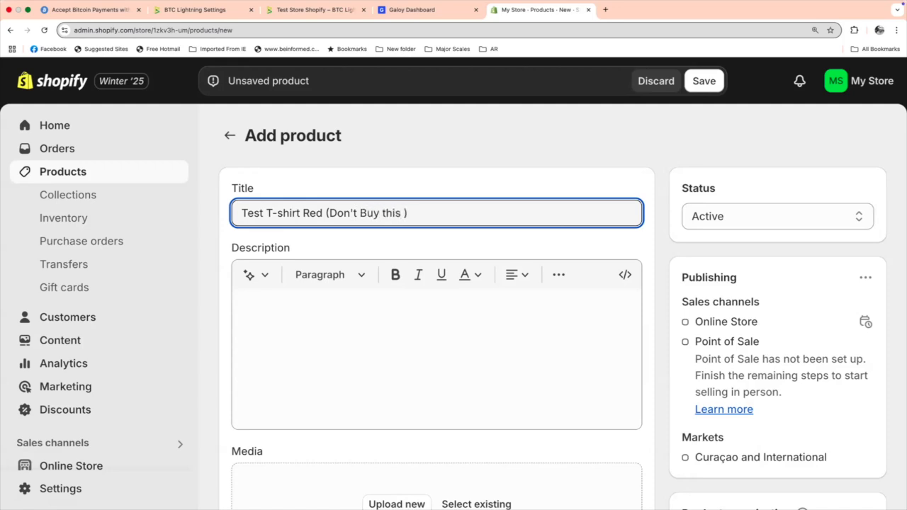
Step: Enter the description 'This is a Red T-shirt'
click(338, 295)
text(Th)
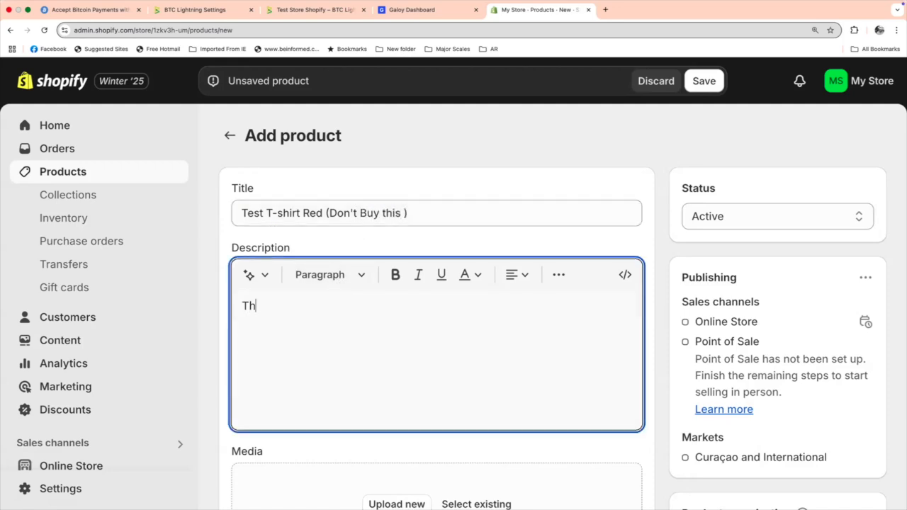
text(is is a)
text( Read)
key(BackSpace)
key(BackSpace)
key(BackSpace)
text(d Ts)
key(BackSpace)
text(-shirt)
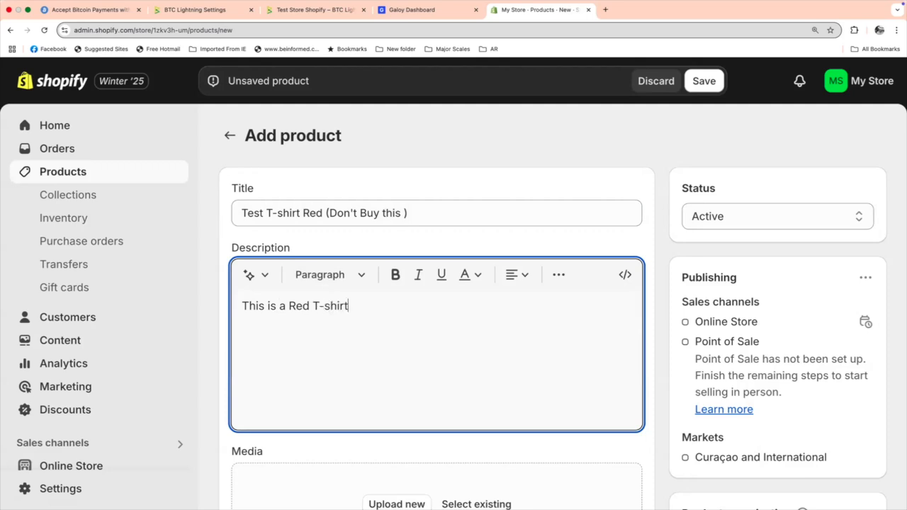
scroll(559, 340, down, 3)
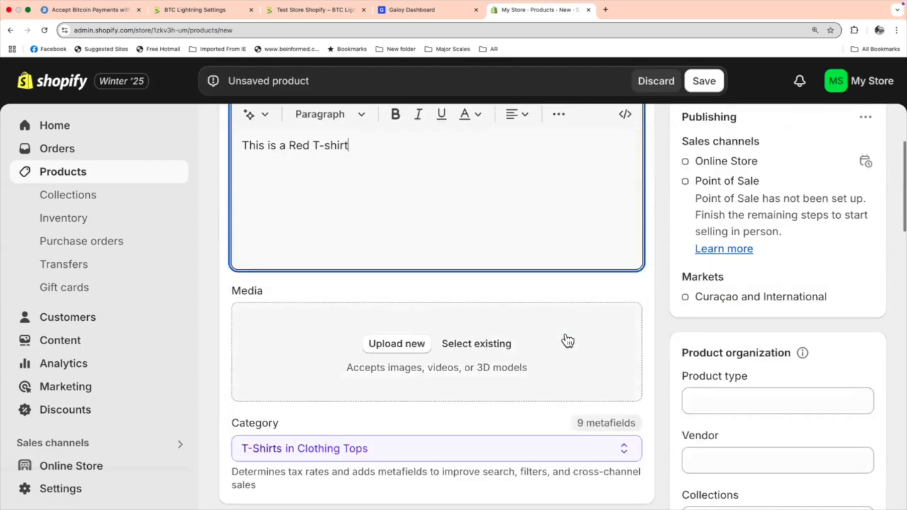
Step: Upload 'Bitcoin Training Shop - Red.png' as the product's media image
click(401, 344)
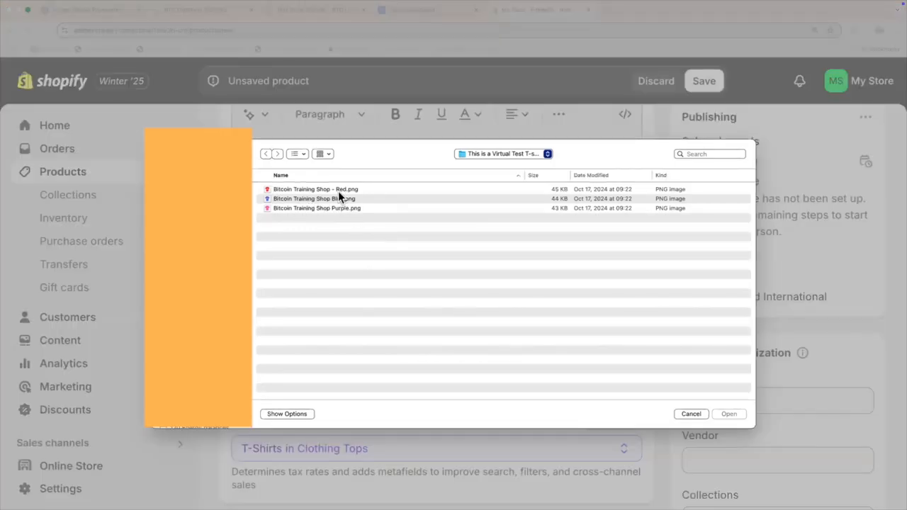
click(342, 190)
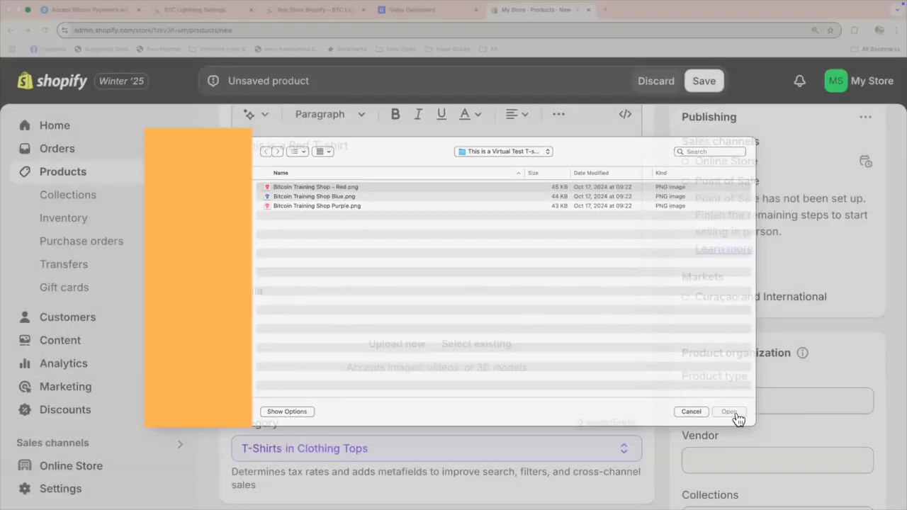
click(738, 417)
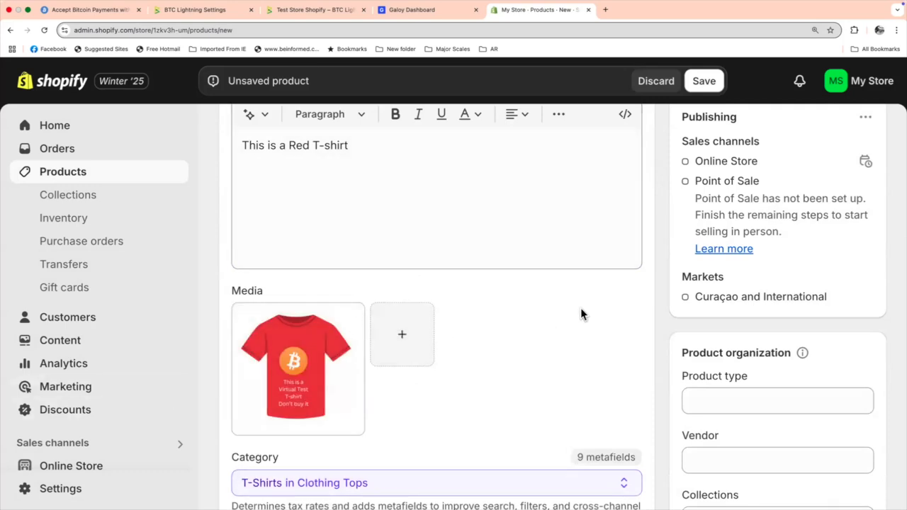
Step: Set the red T-shirt's price to ANG 1.80
scroll(530, 314, down, 5)
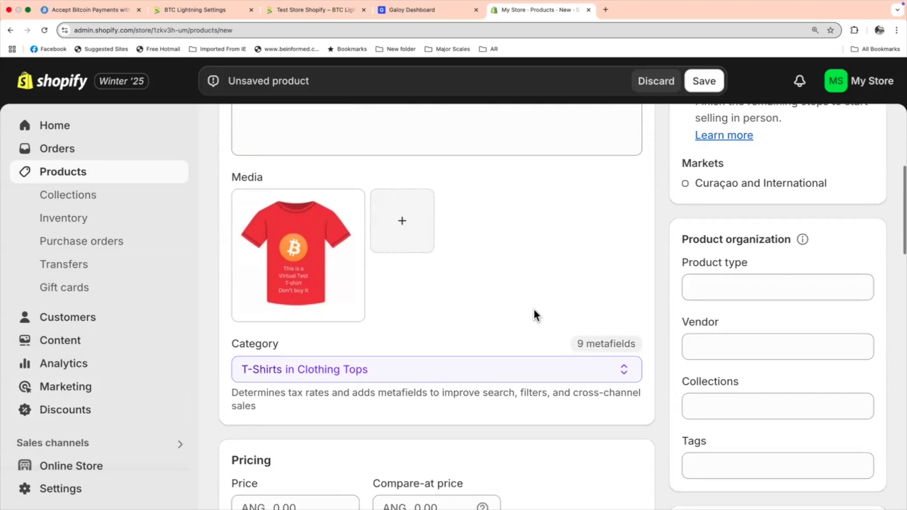
scroll(534, 312, down, 4)
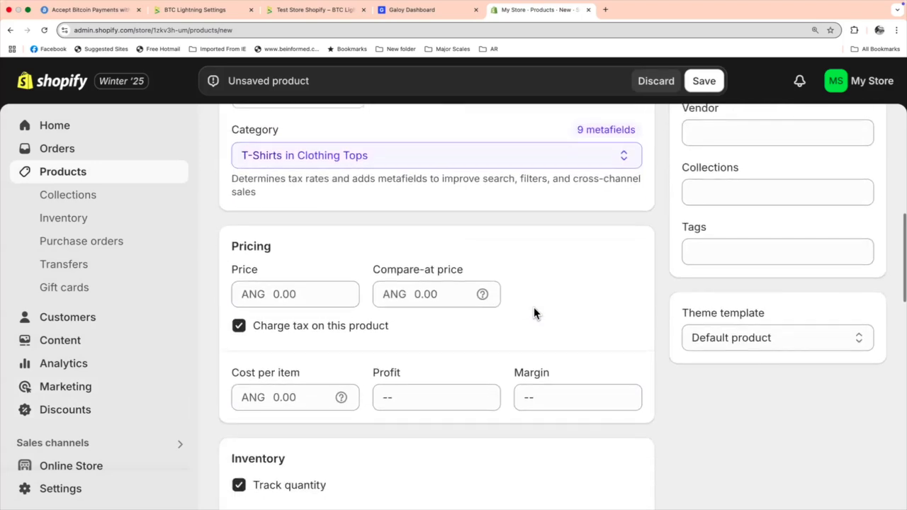
scroll(534, 312, down, 2)
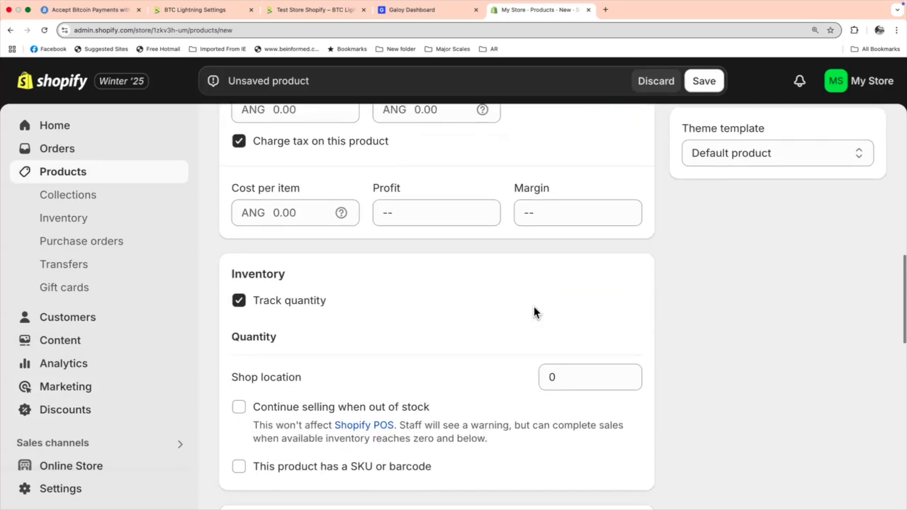
scroll(534, 313, up, 4)
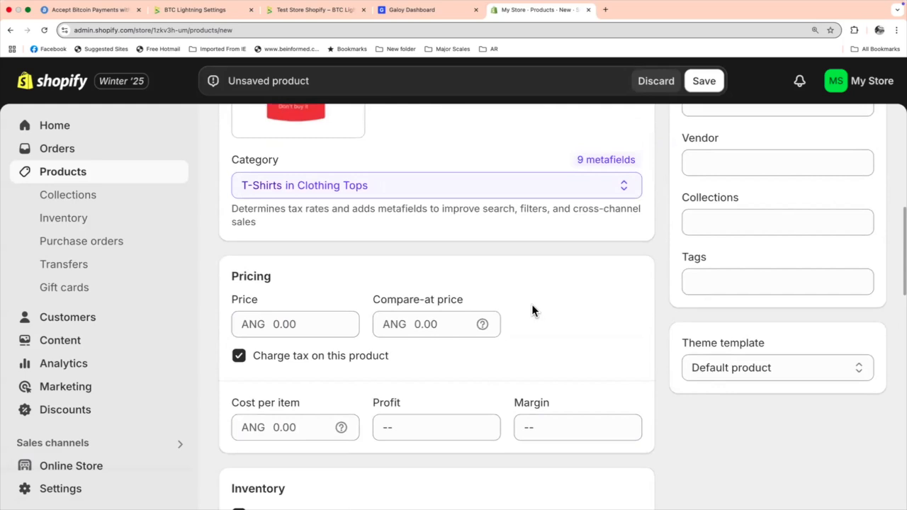
scroll(543, 295, down, 1)
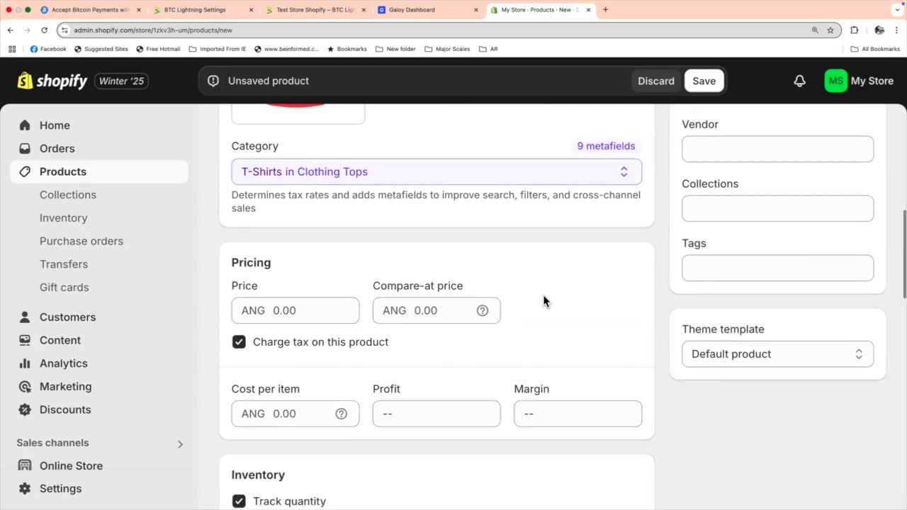
click(276, 310)
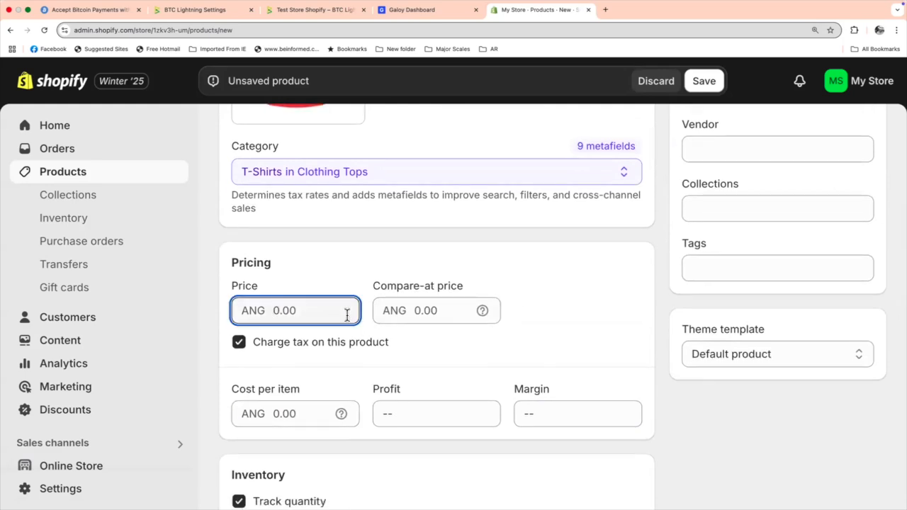
text(1.80)
Step: Uncheck 'This is a physical product' and save the red T-shirt
scroll(473, 358, down, 2)
scroll(473, 354, down, 4)
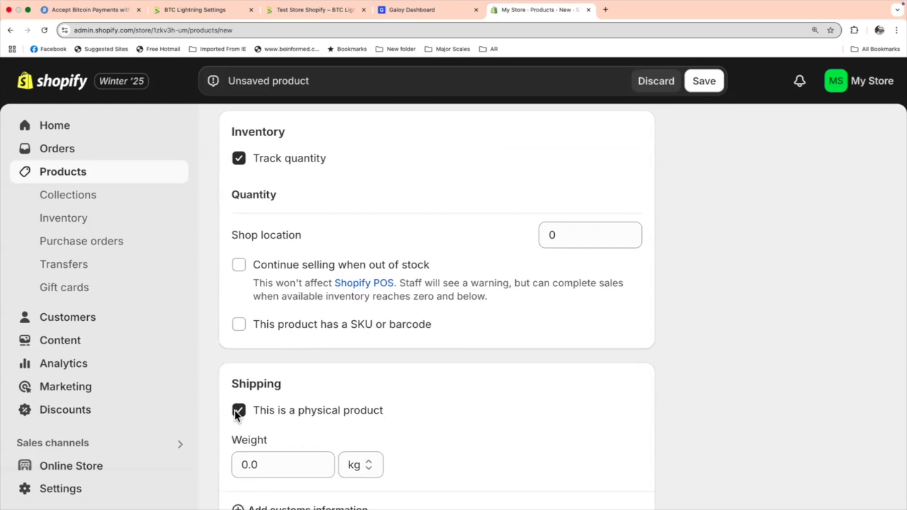
click(237, 412)
scroll(385, 403, down, 6)
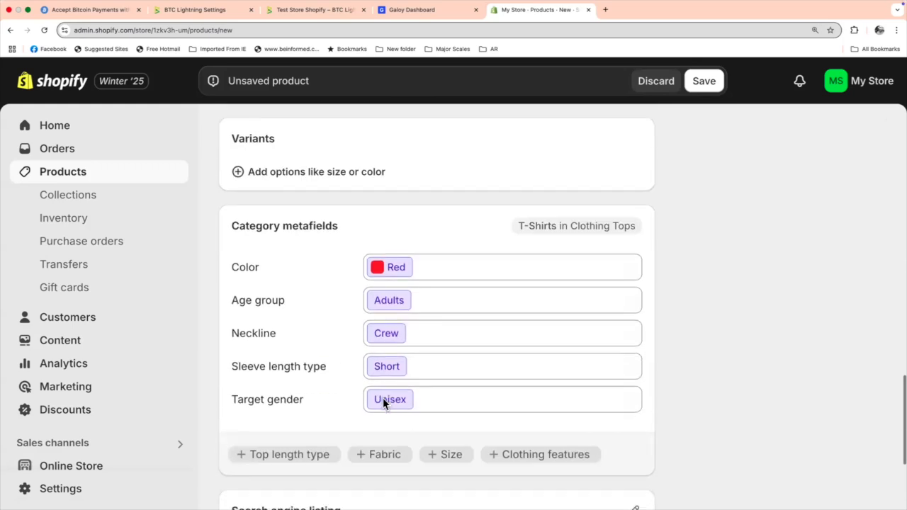
scroll(383, 403, down, 3)
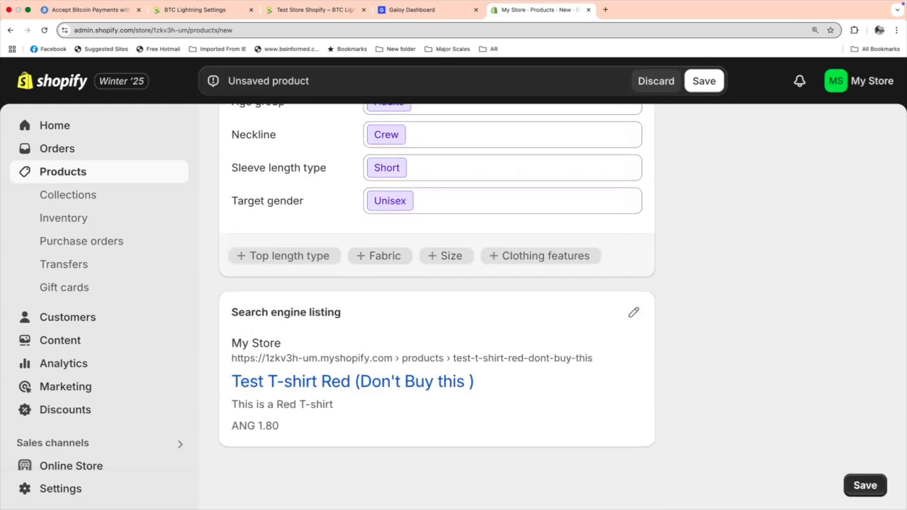
click(869, 486)
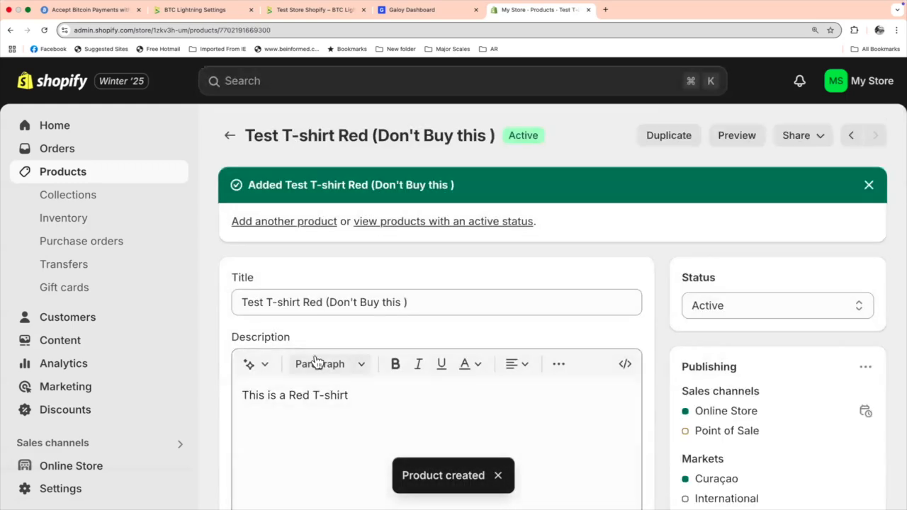
Step: Return to the Products list showing blue, purple and red test T-shirts as Active
click(75, 174)
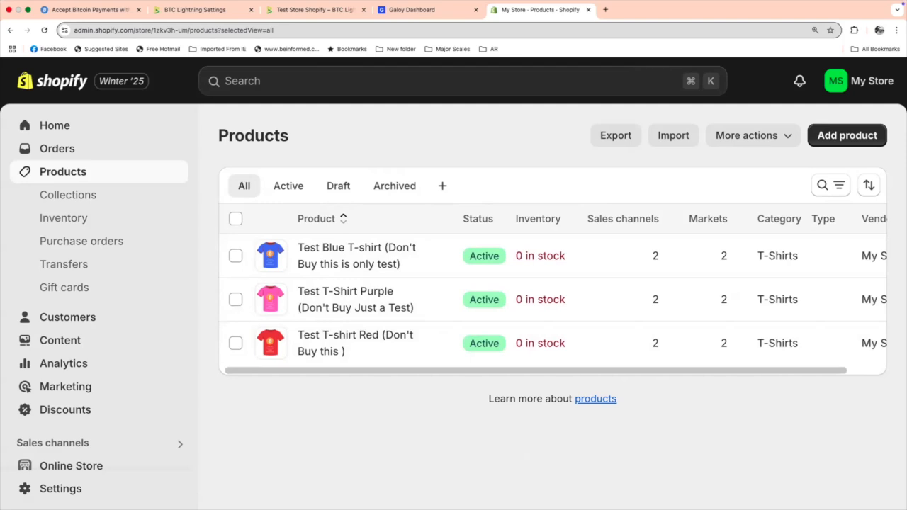
scroll(99, 304, down, 3)
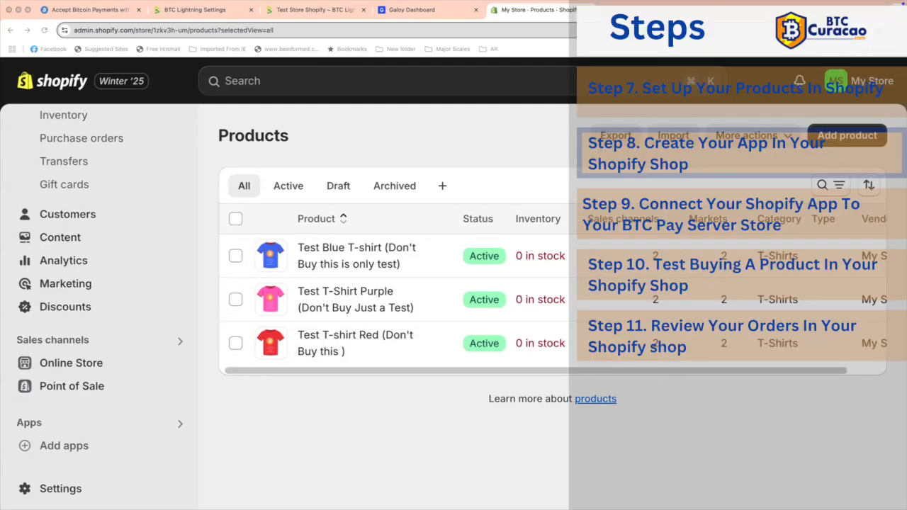
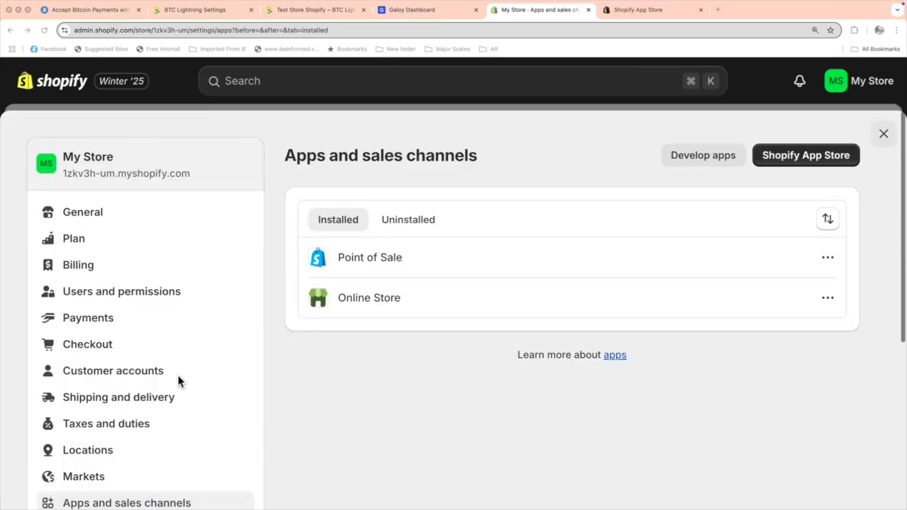
Step: Look through the store's general settings, then return to Apps and sales channels
scroll(183, 380, down, 2)
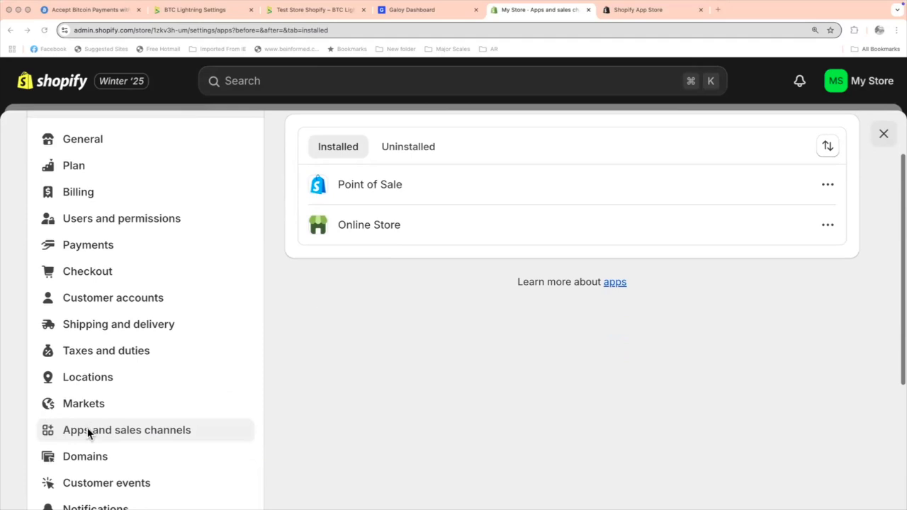
scroll(104, 317, up, 2)
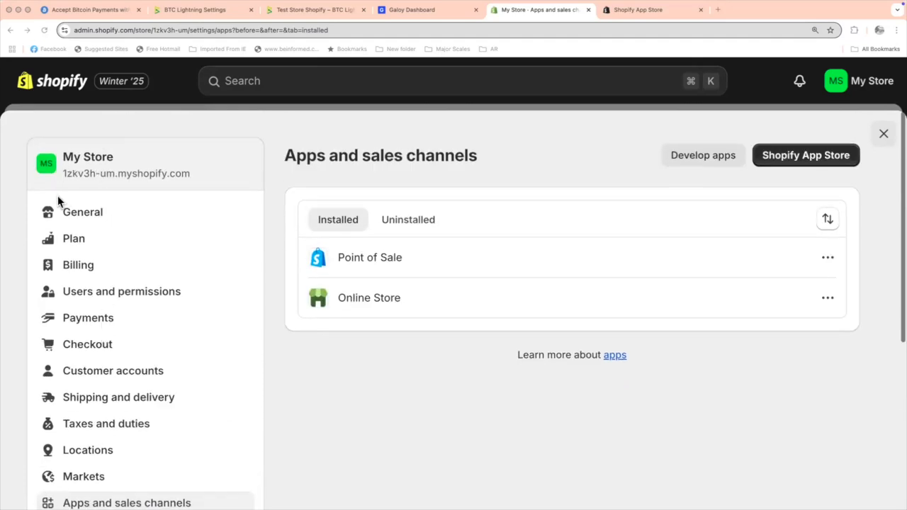
click(73, 212)
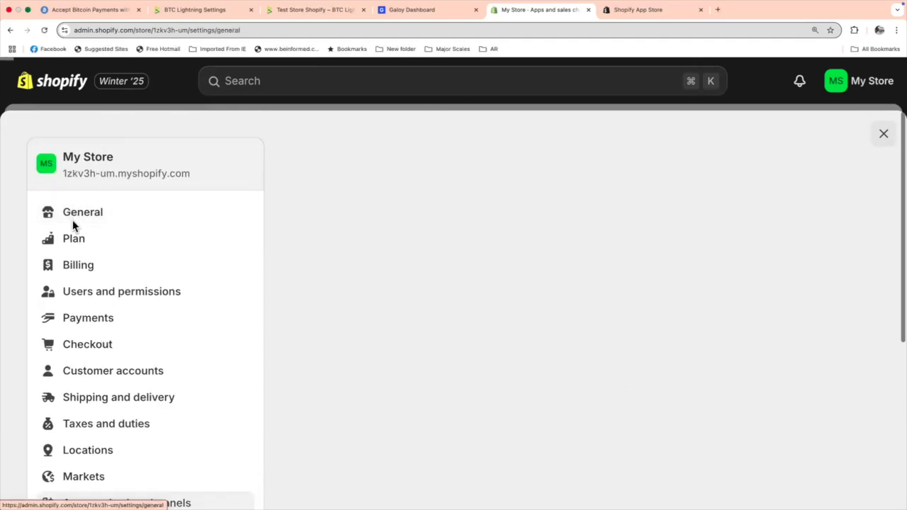
scroll(164, 306, down, 5)
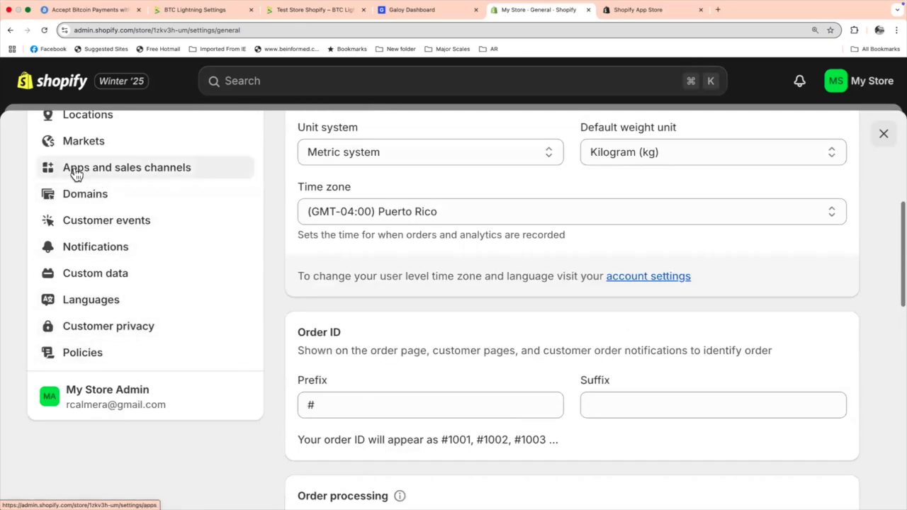
scroll(75, 173, up, 1)
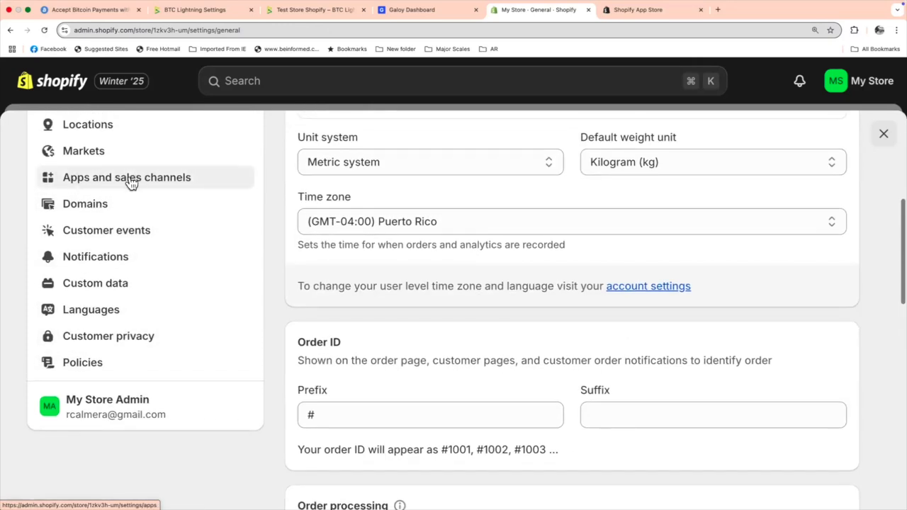
click(130, 183)
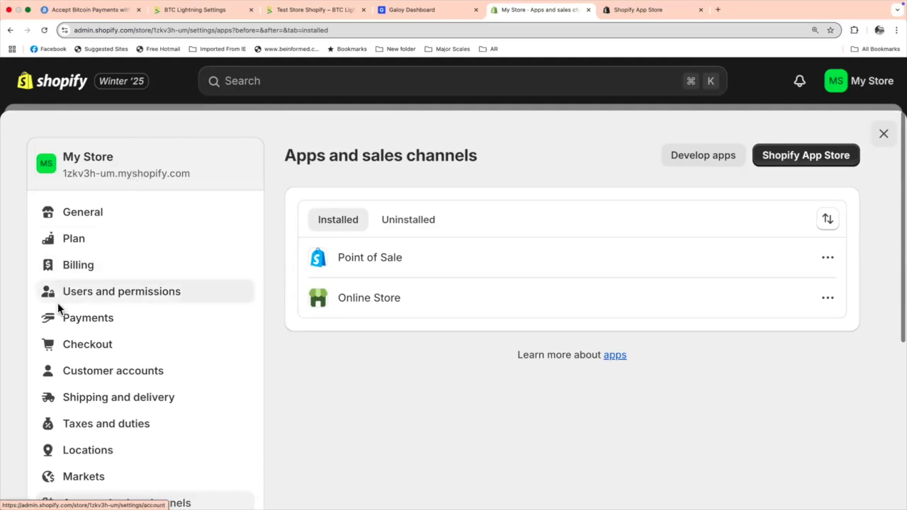
Step: On the Develop apps page, allow custom app development and confirm the warning
click(711, 157)
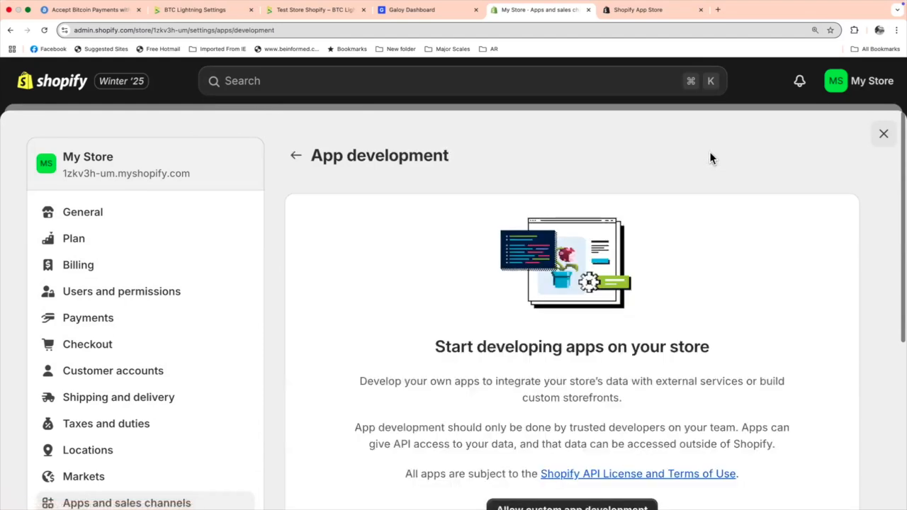
scroll(728, 292, down, 1)
scroll(728, 290, down, 3)
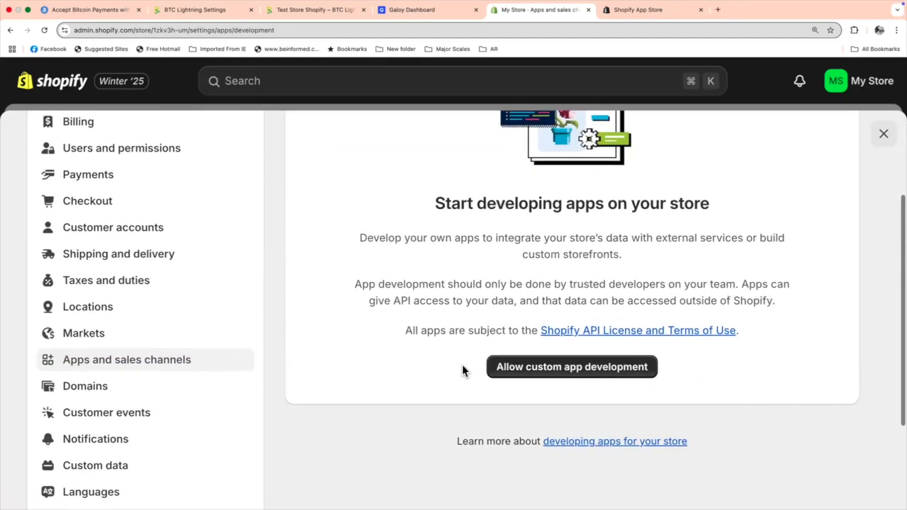
click(599, 372)
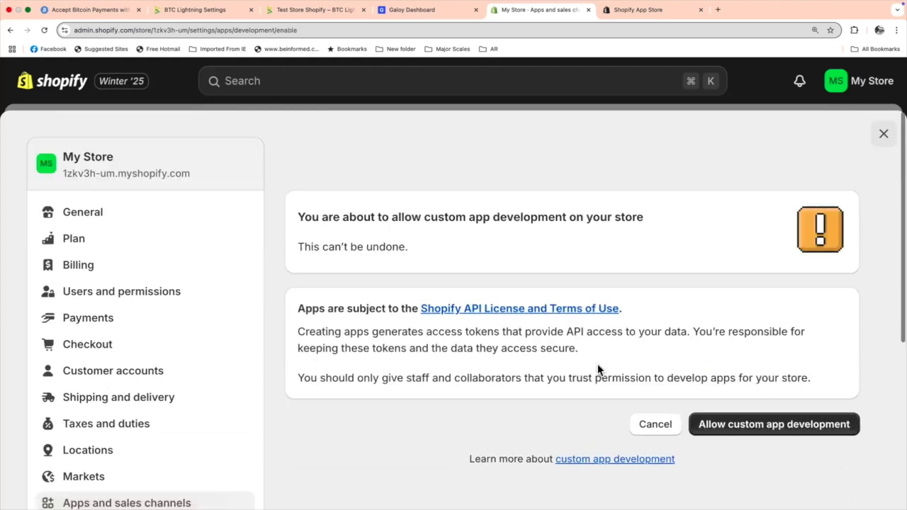
scroll(774, 348, down, 1)
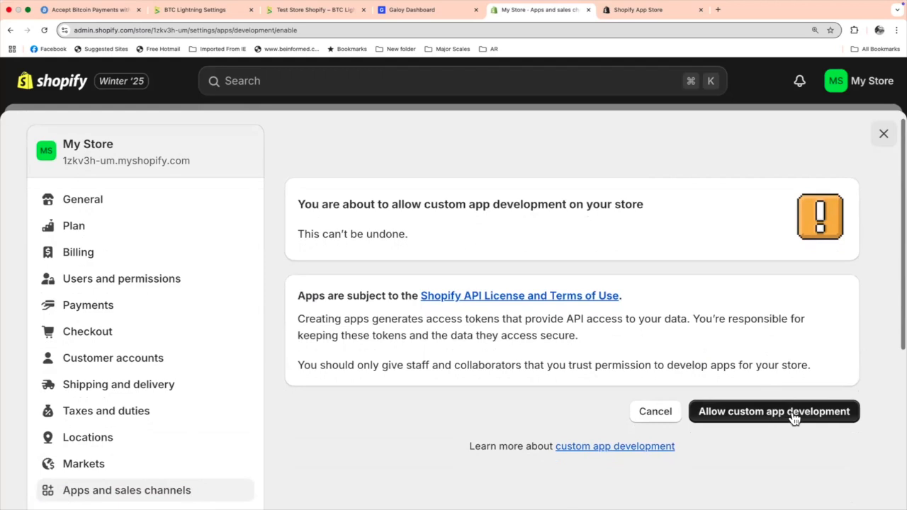
click(794, 417)
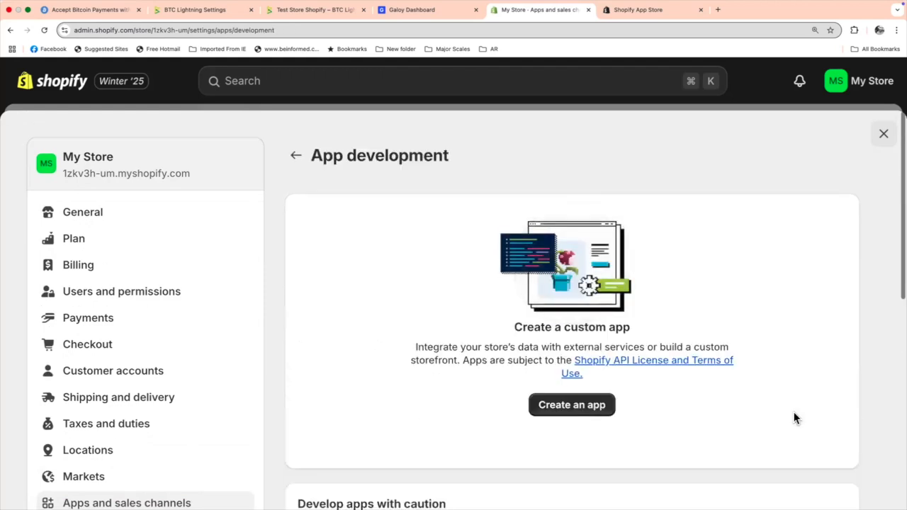
Step: Start a new custom app and enter 'BTC Pay Server Blink' as its name
click(580, 408)
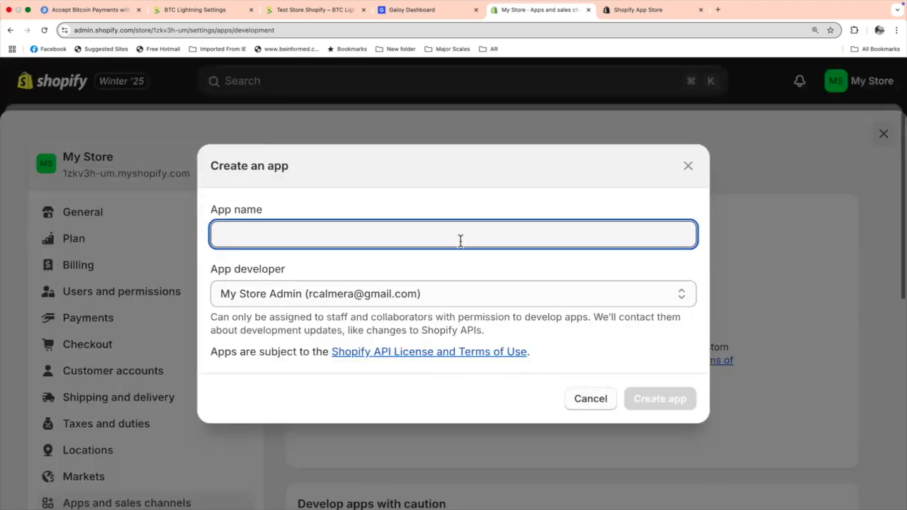
text(BTS)
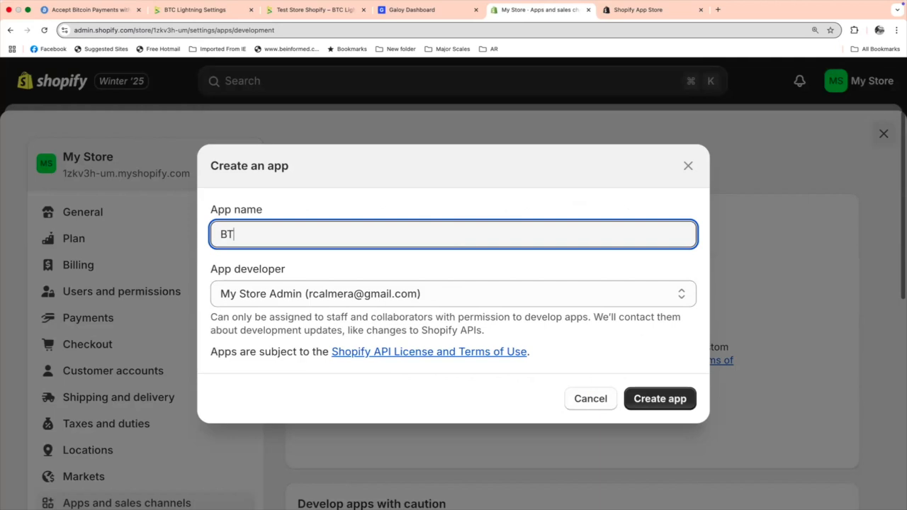
key(BackSpace)
text(C )
text(PAa)
key(BackSpace)
key(BackSpace)
text(ay Server Blink)
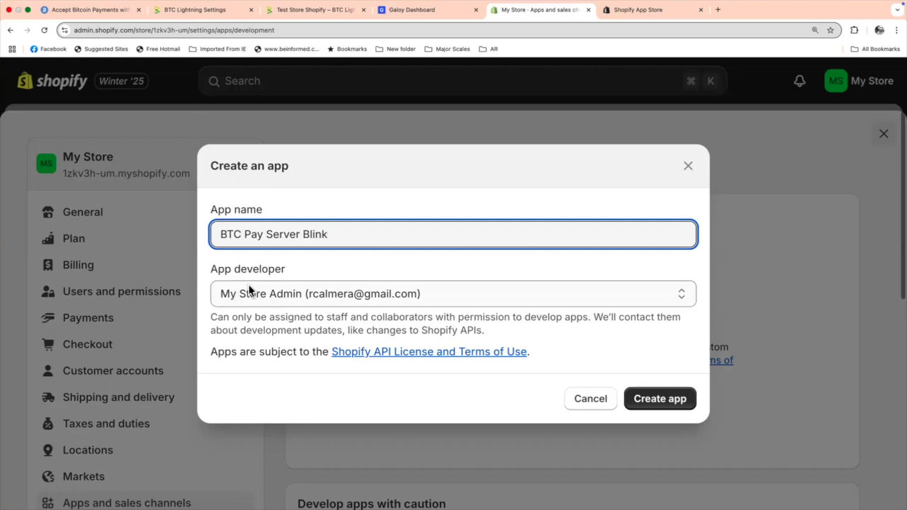
Step: Create the BTC Pay Server Blink app and view its API credentials, which have no tokens yet
click(672, 402)
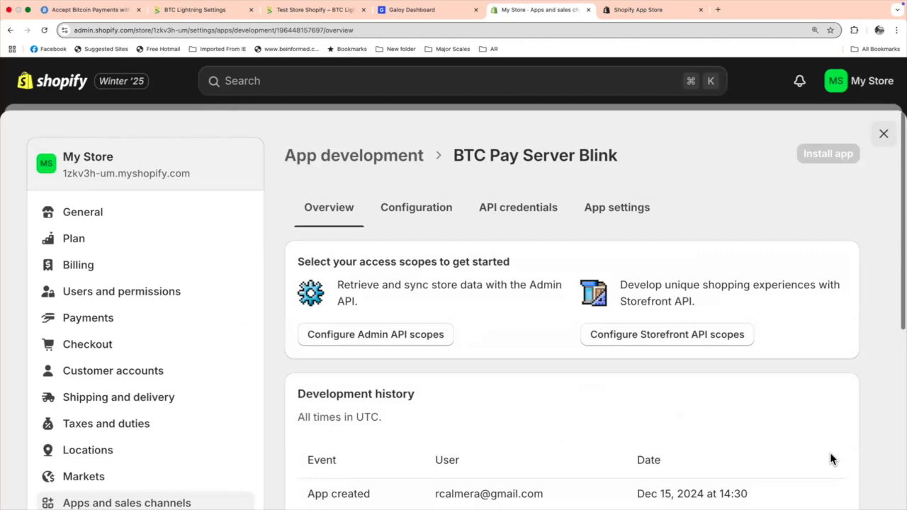
scroll(831, 457, down, 5)
scroll(830, 454, down, 1)
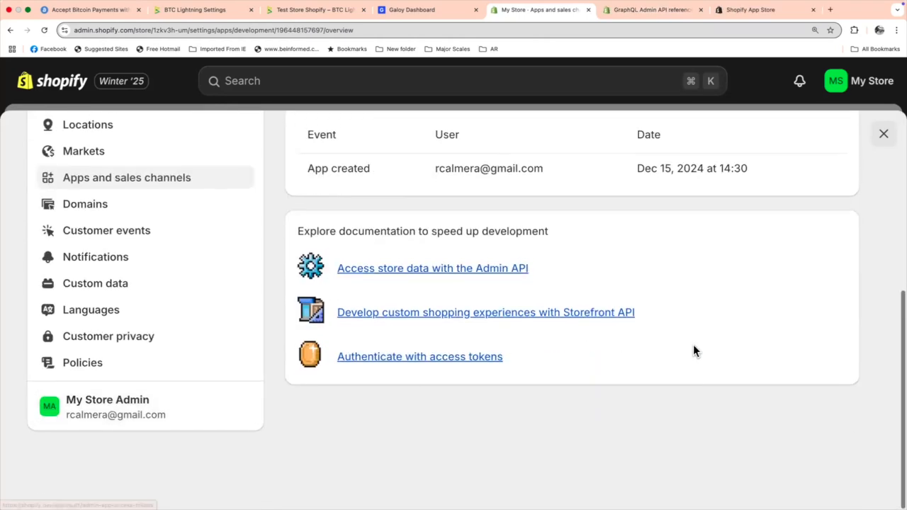
scroll(694, 345, up, 2)
scroll(694, 345, up, 2)
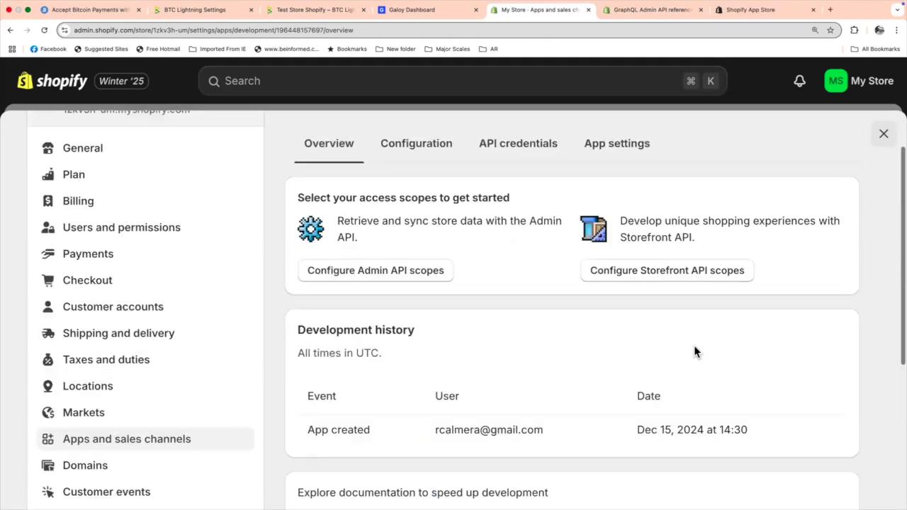
scroll(705, 404, up, 1)
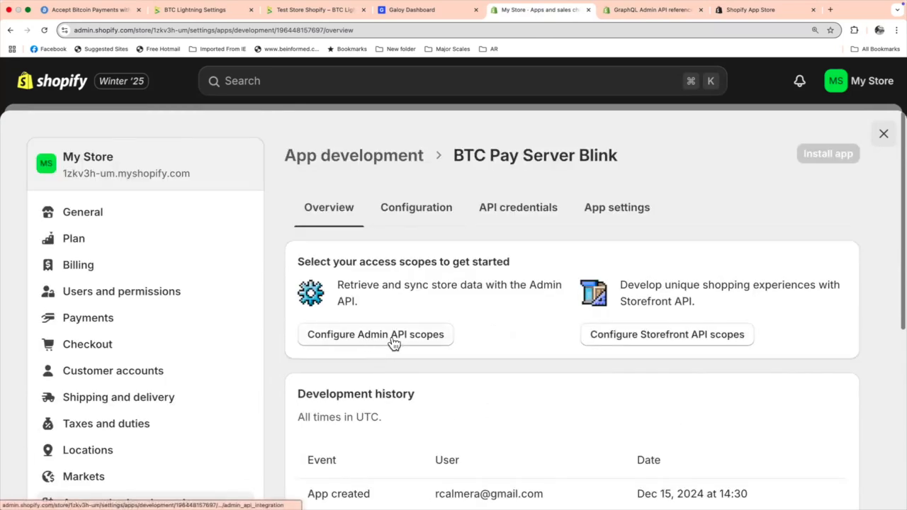
click(525, 208)
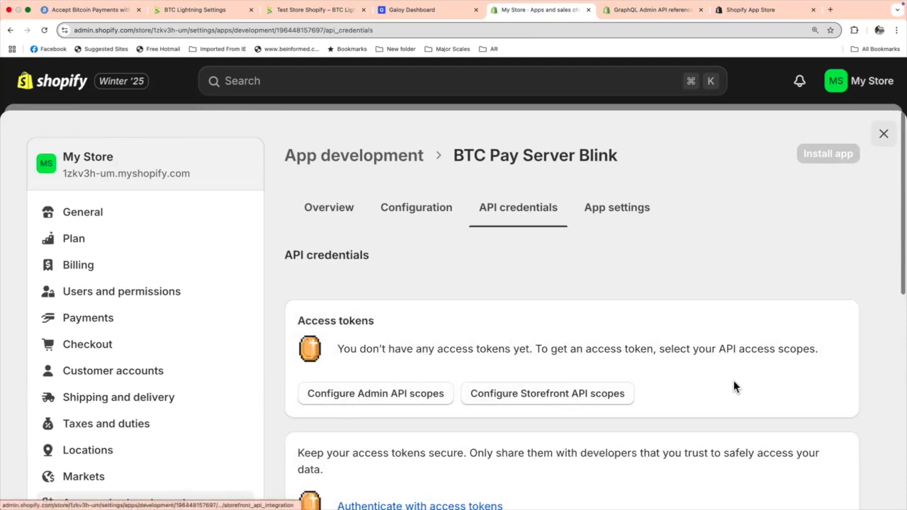
Step: Open the Admin API access scopes configuration and find the Orders section
click(398, 396)
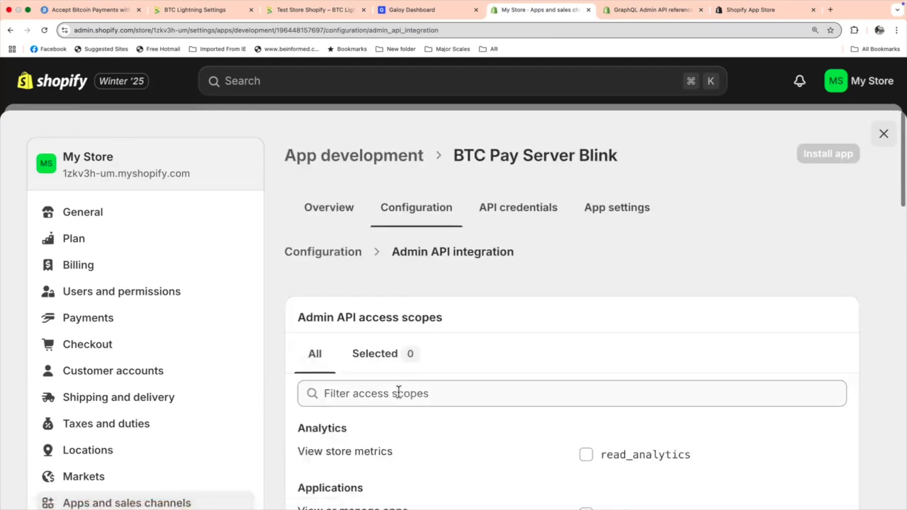
scroll(586, 351, down, 2)
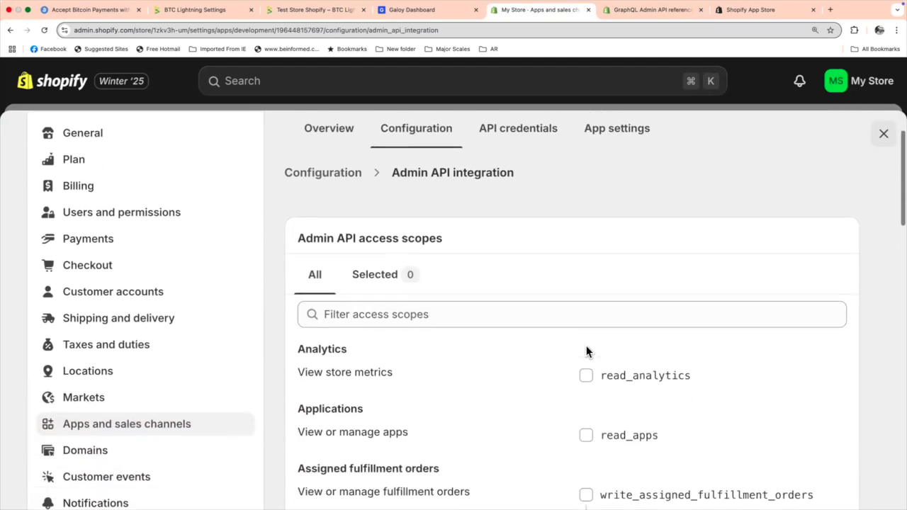
scroll(586, 351, down, 4)
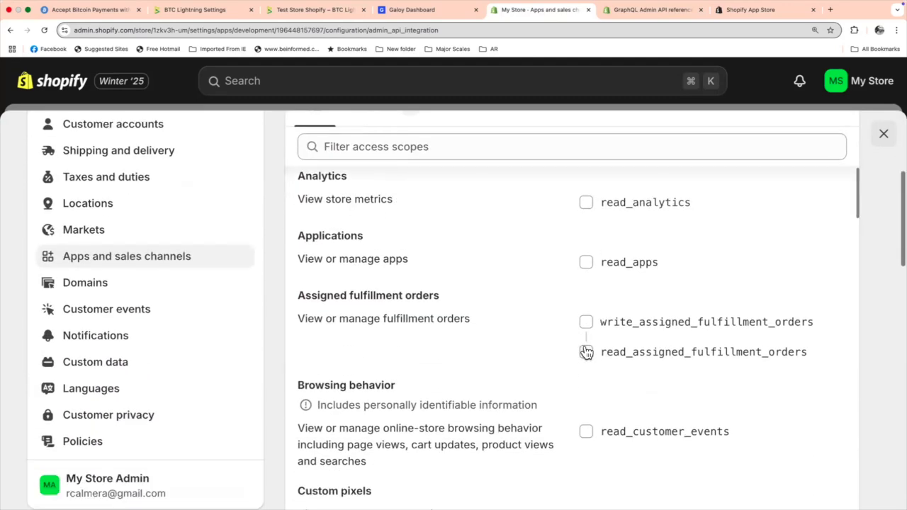
scroll(587, 351, down, 2)
scroll(586, 350, down, 3)
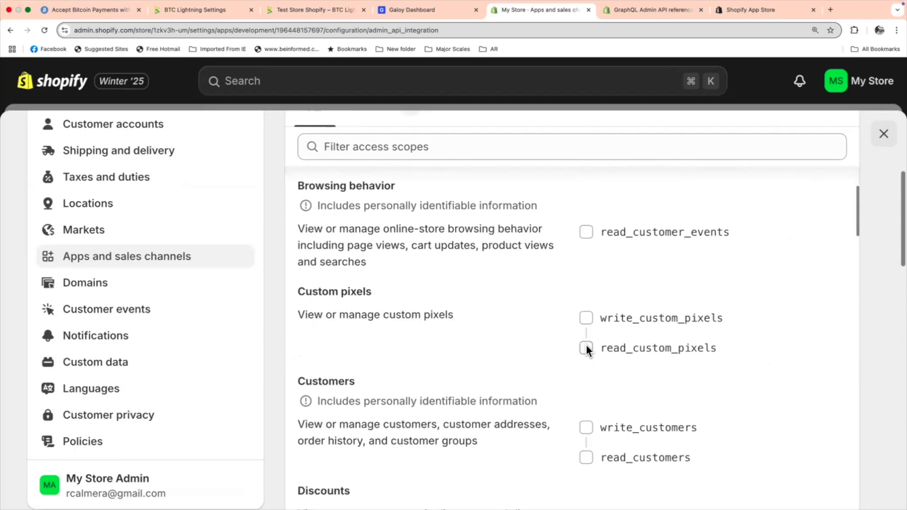
scroll(586, 348, down, 3)
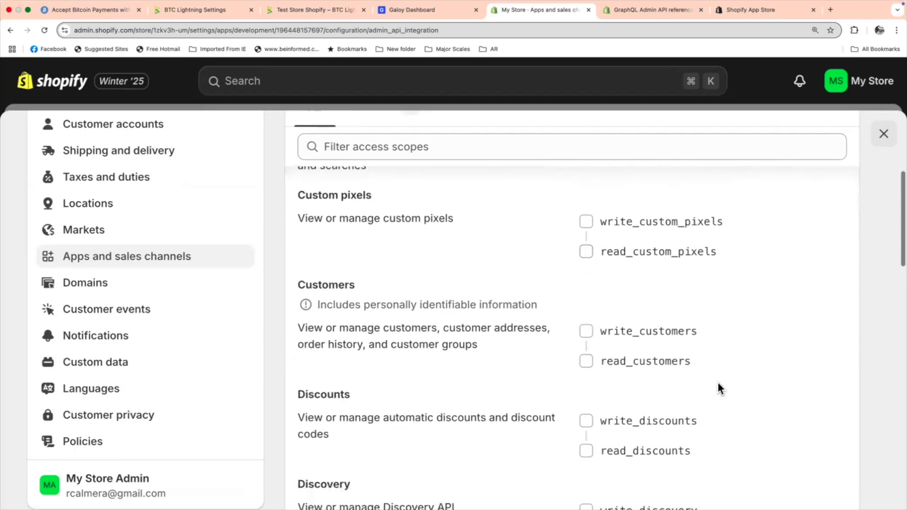
scroll(718, 387, down, 7)
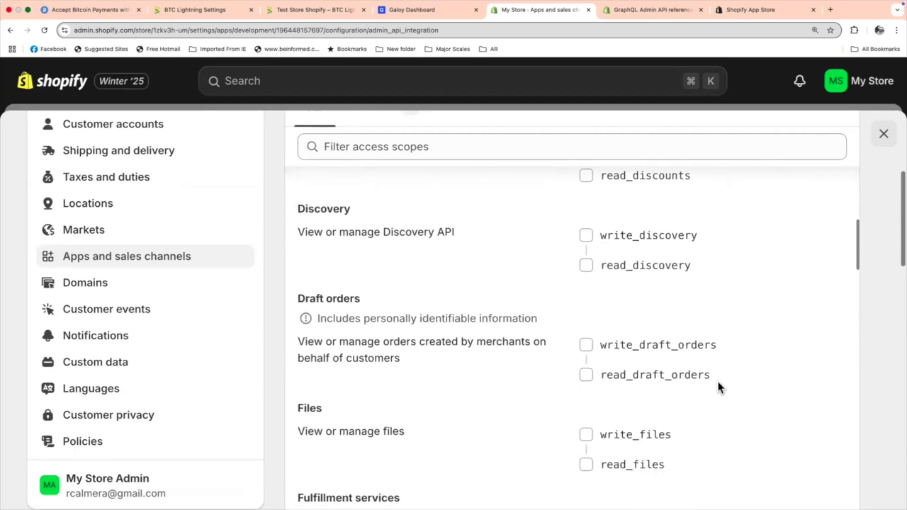
scroll(718, 388, down, 9)
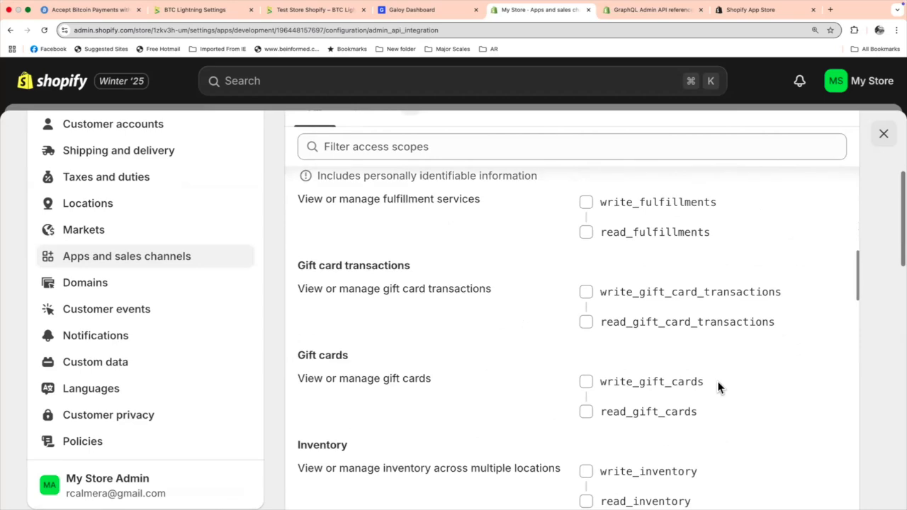
scroll(718, 387, down, 12)
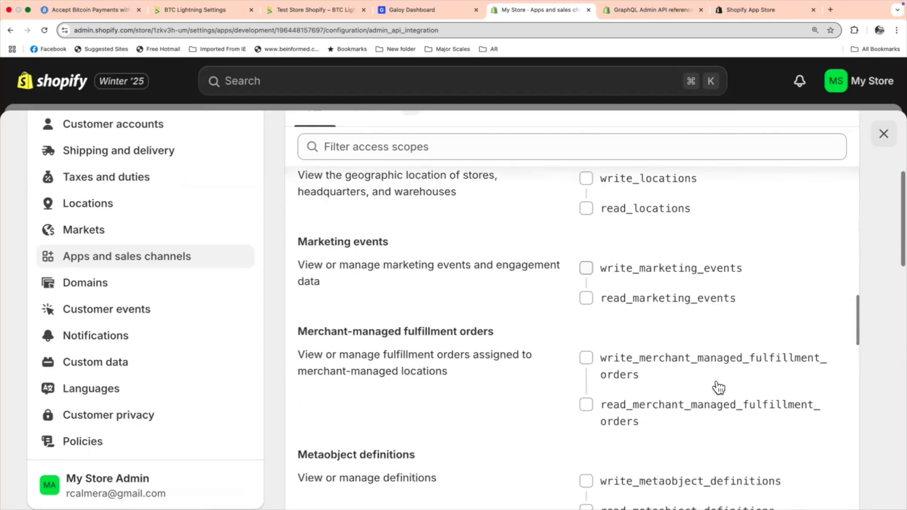
scroll(718, 387, down, 15)
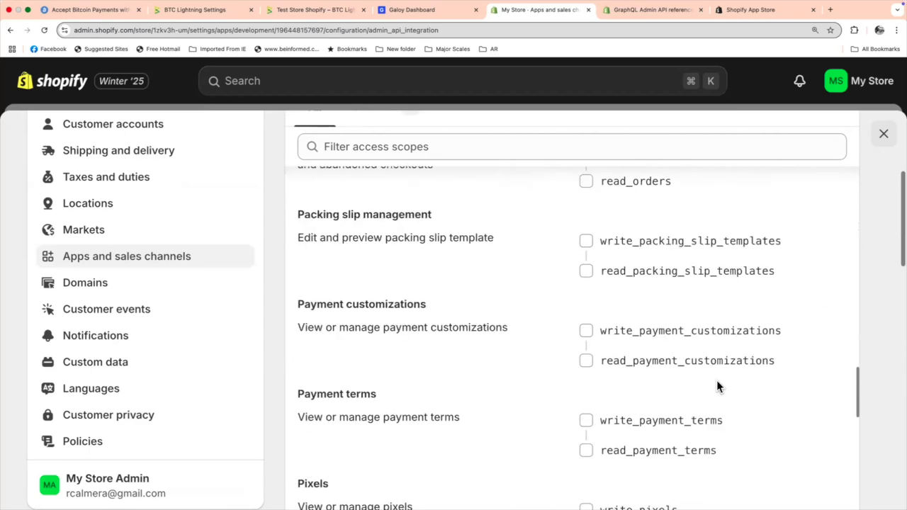
scroll(716, 386, up, 3)
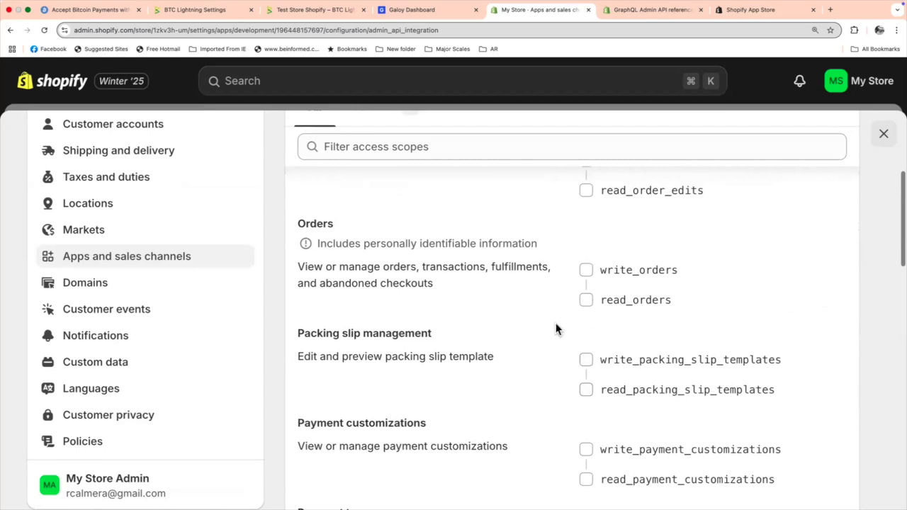
Step: Check write_orders and read_orders, then scroll to the bottom of the page
click(588, 270)
click(587, 300)
scroll(717, 315, down, 3)
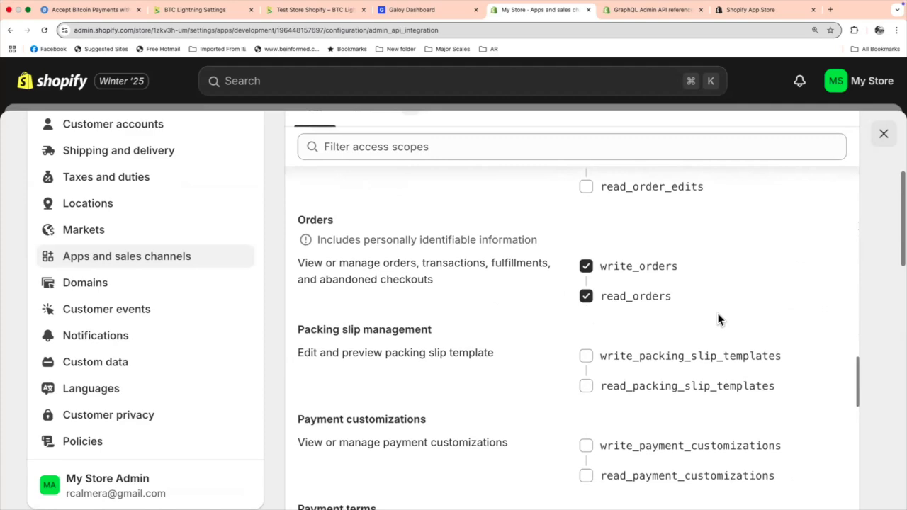
scroll(718, 317, down, 20)
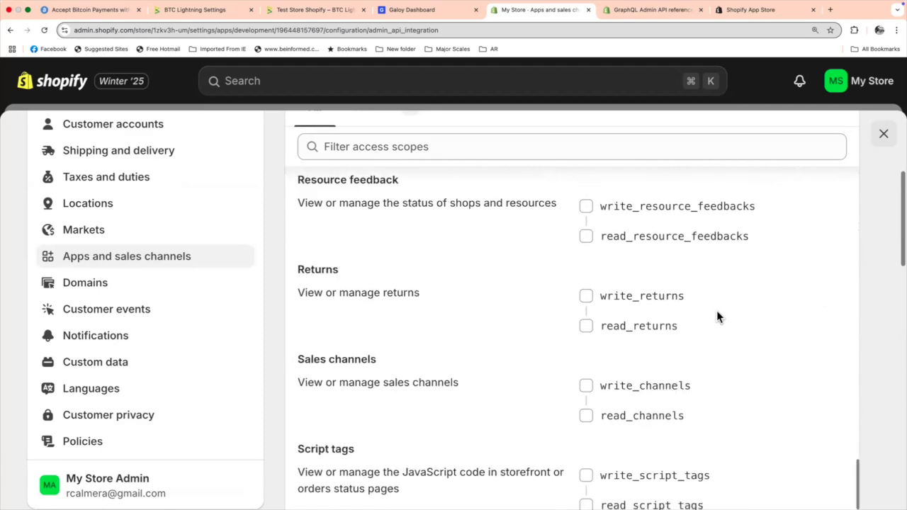
scroll(716, 315, down, 15)
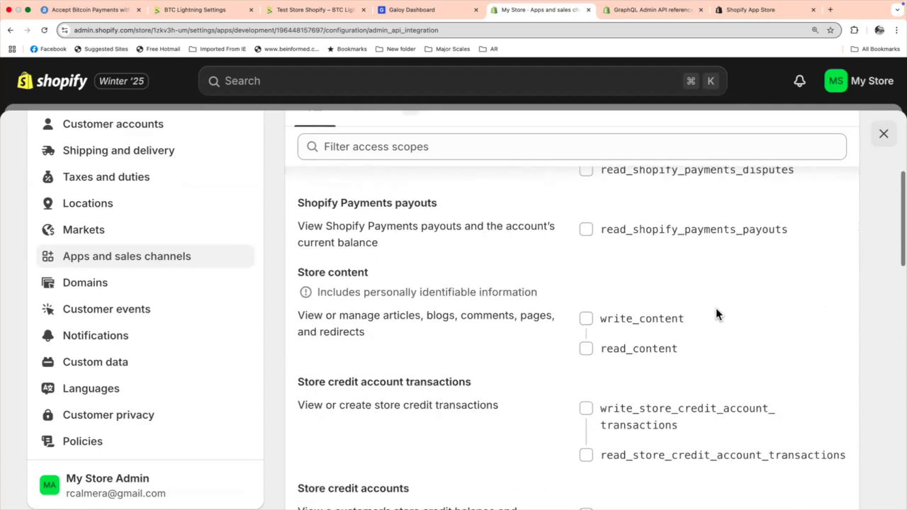
scroll(716, 314, down, 20)
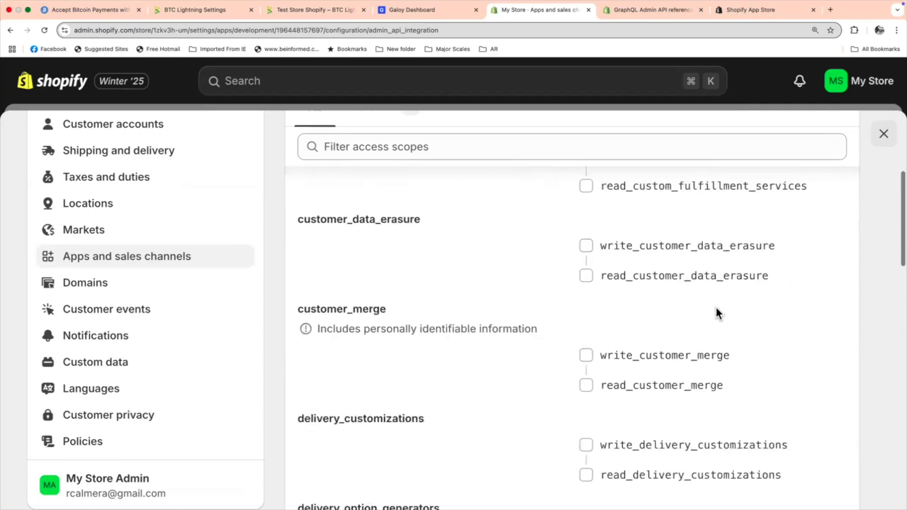
scroll(715, 314, down, 10)
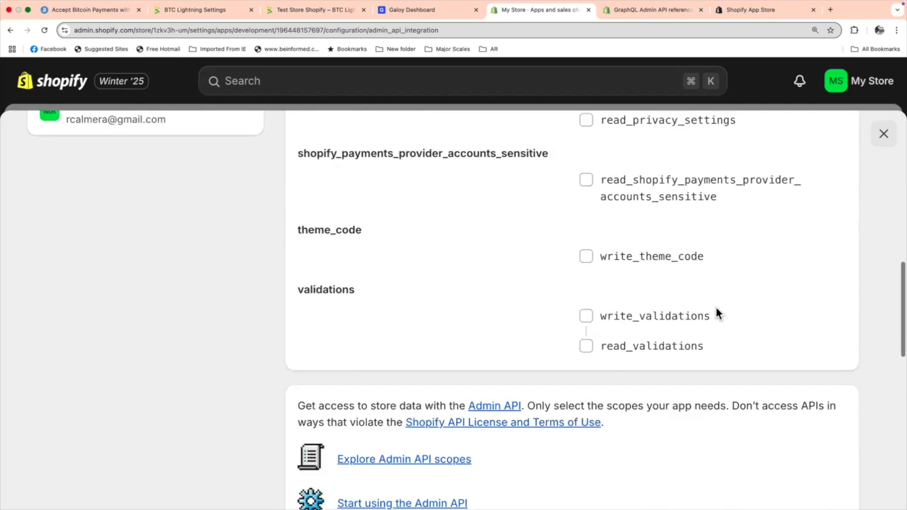
scroll(716, 312, down, 10)
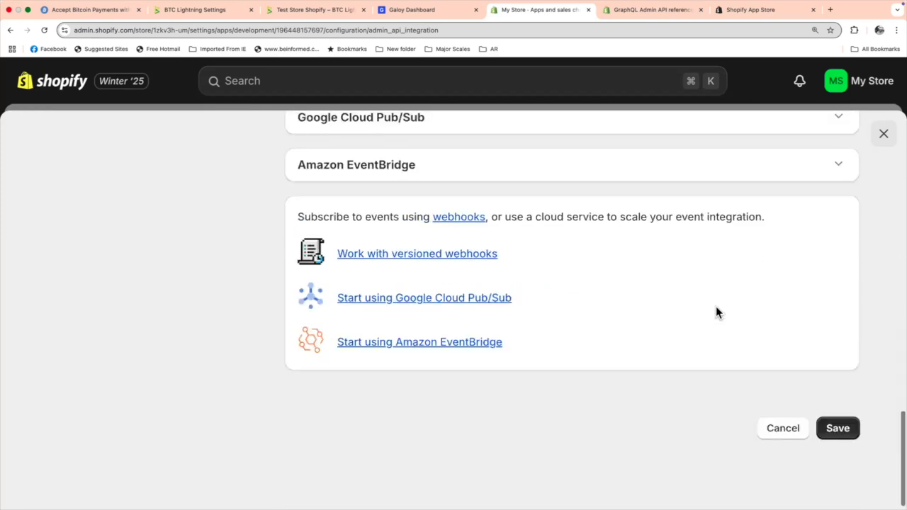
scroll(716, 312, down, 1)
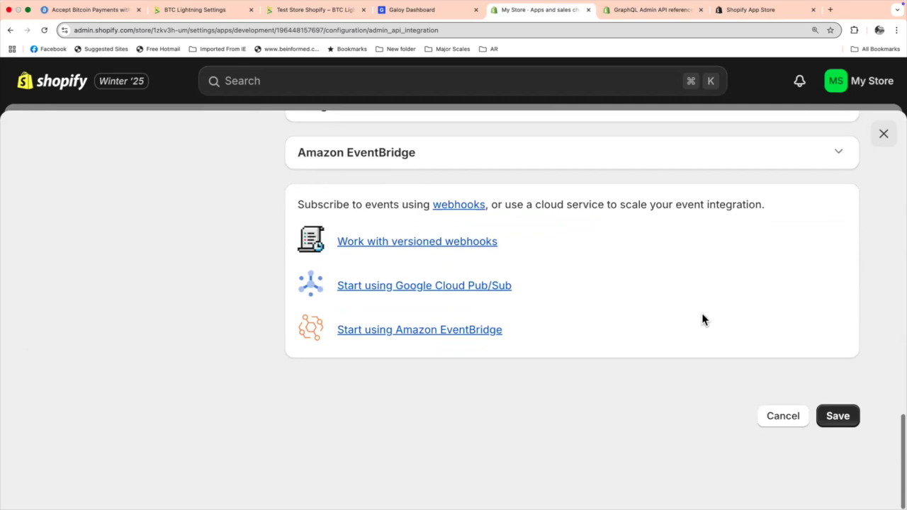
Step: Save the configuration so the Admin API access scopes show 2 selected
click(842, 421)
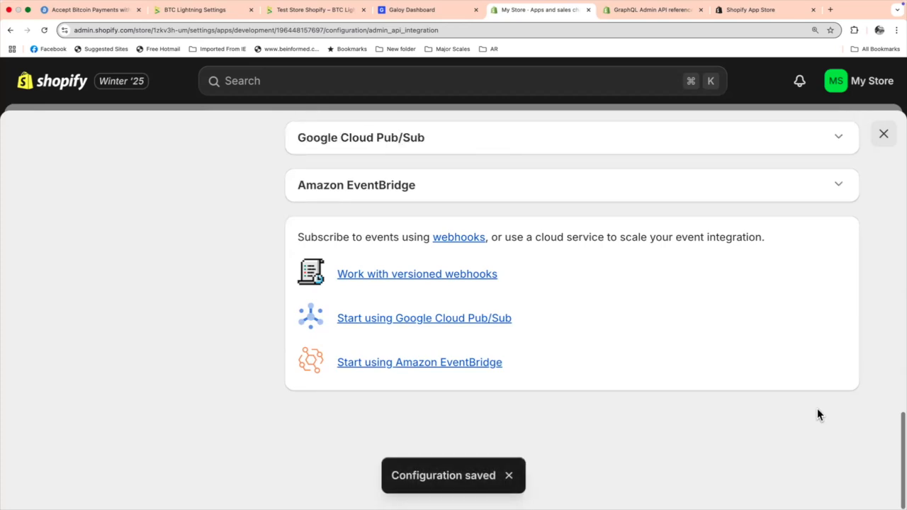
scroll(801, 420, up, 15)
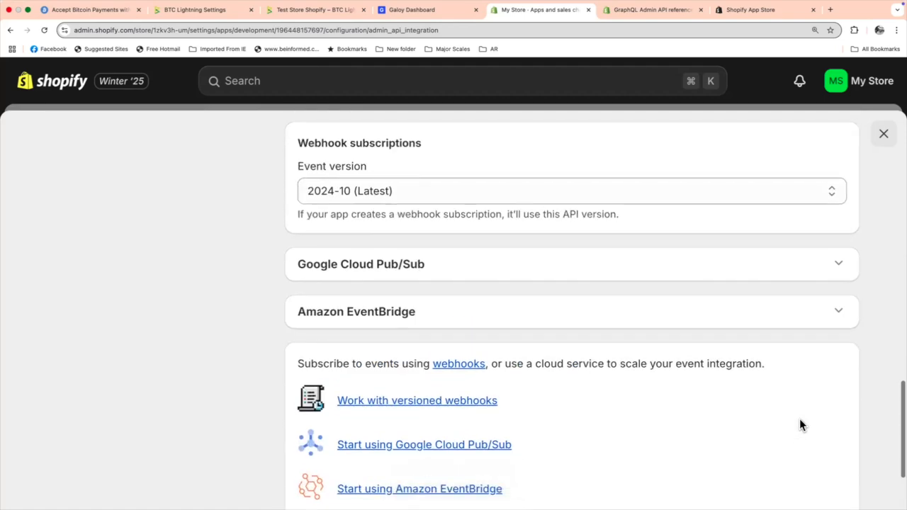
scroll(800, 420, up, 10)
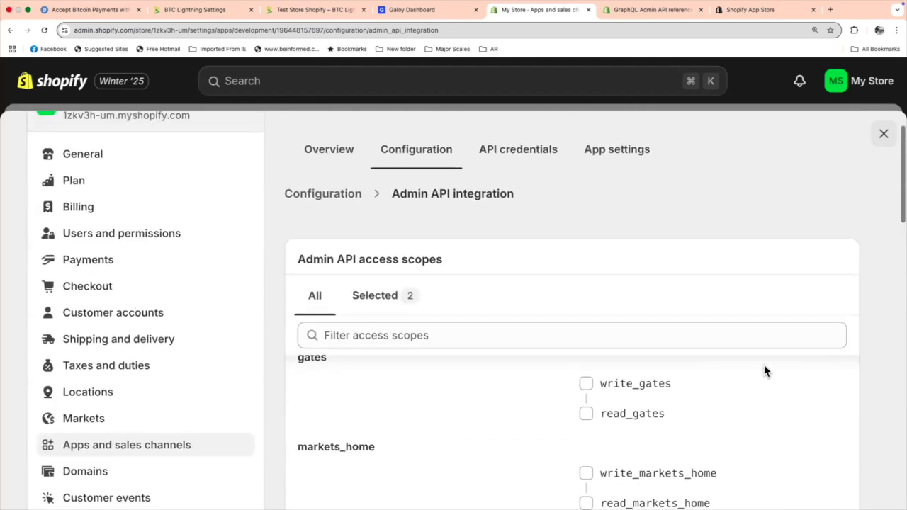
scroll(764, 365, up, 2)
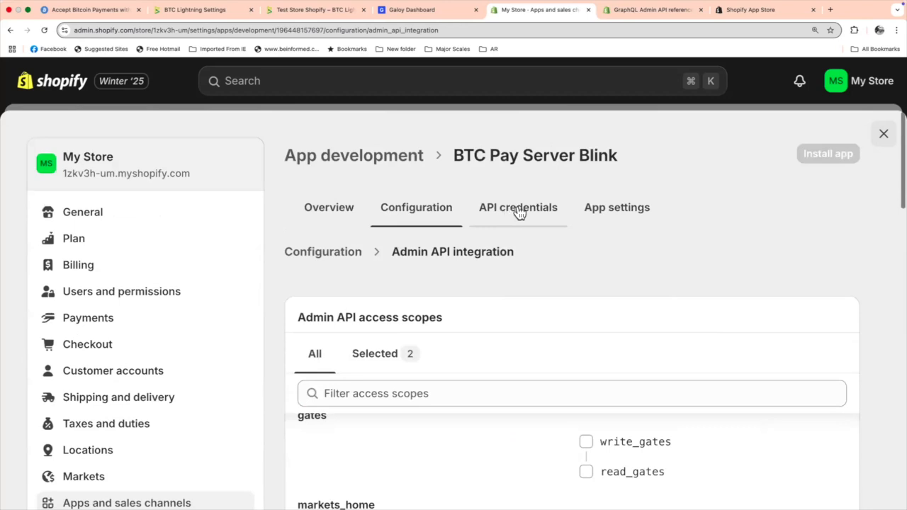
Step: Check the app's API credentials, which have no access token before installation
click(519, 214)
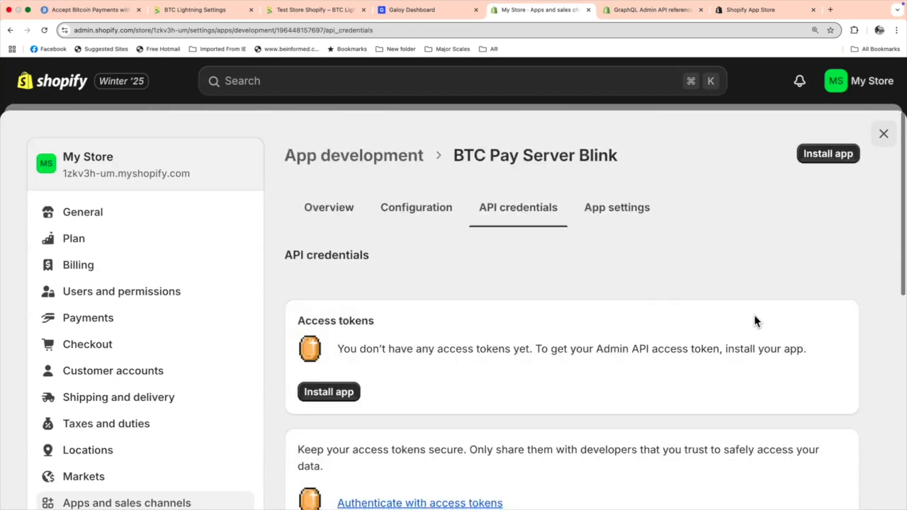
scroll(756, 320, down, 10)
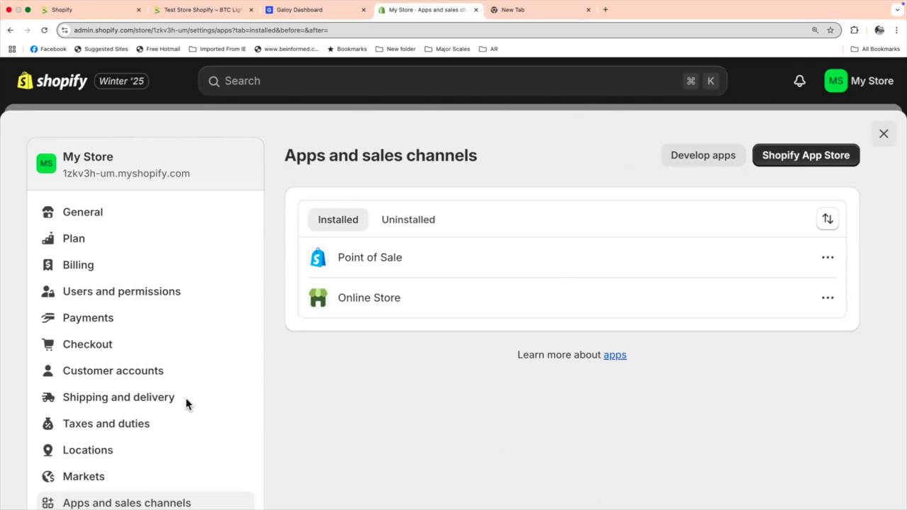
Step: Reopen BTC Pay Server Blink from Develop apps and install it on My Store
scroll(190, 384, down, 5)
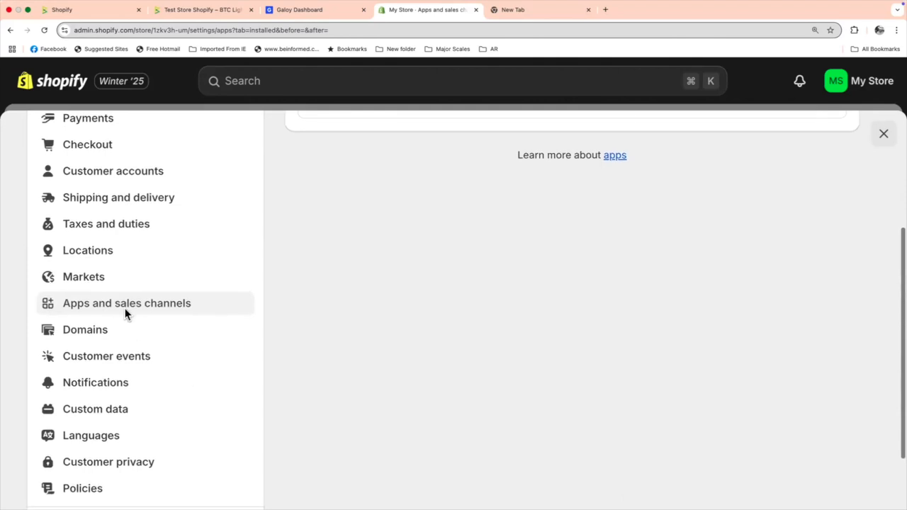
click(71, 309)
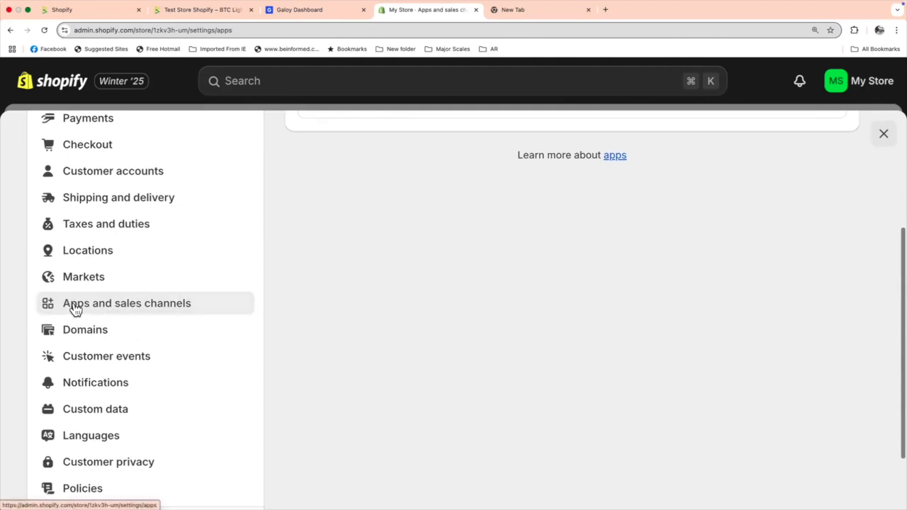
scroll(575, 319, up, 3)
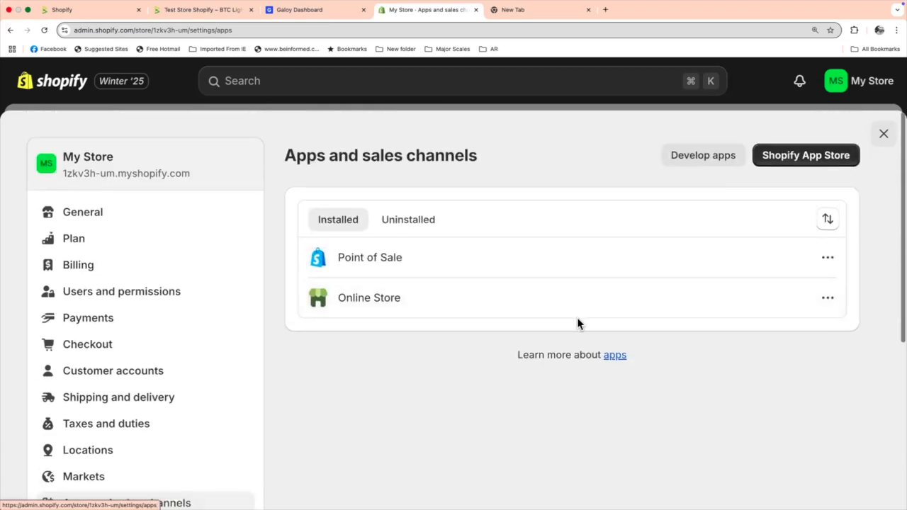
click(702, 157)
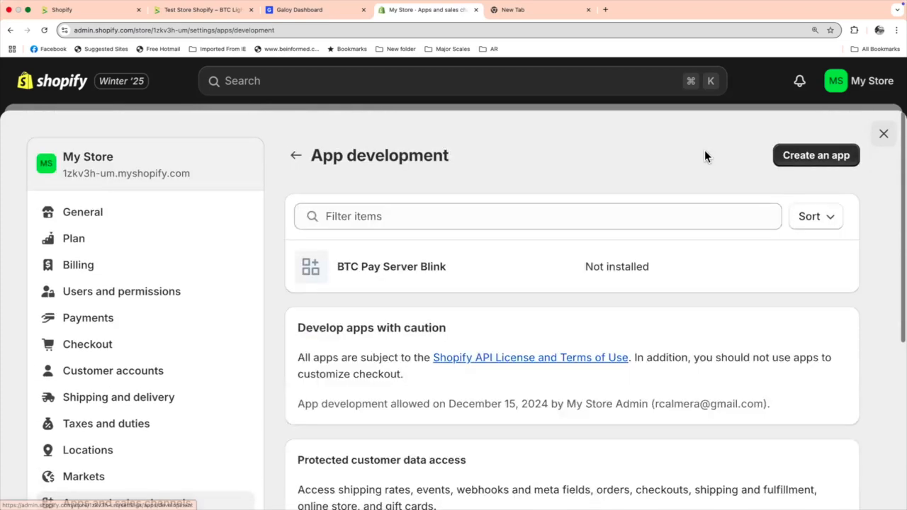
scroll(638, 285, down, 1)
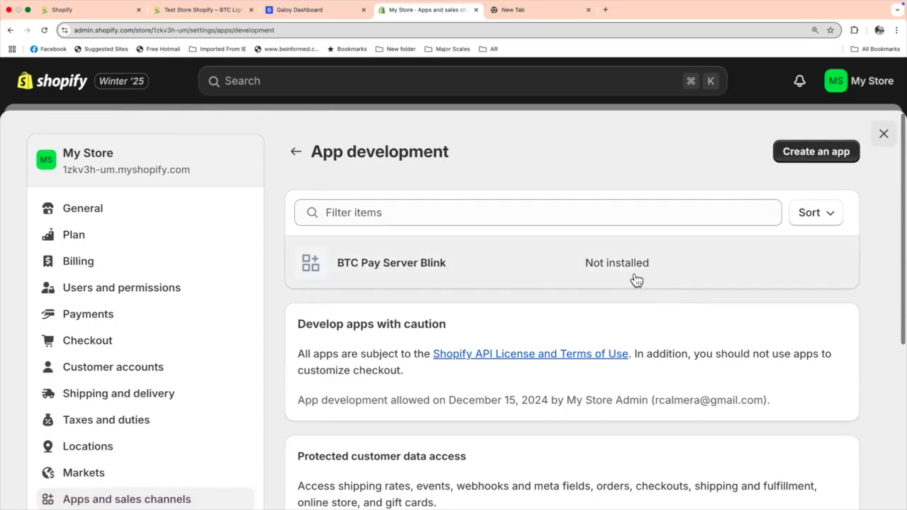
click(389, 270)
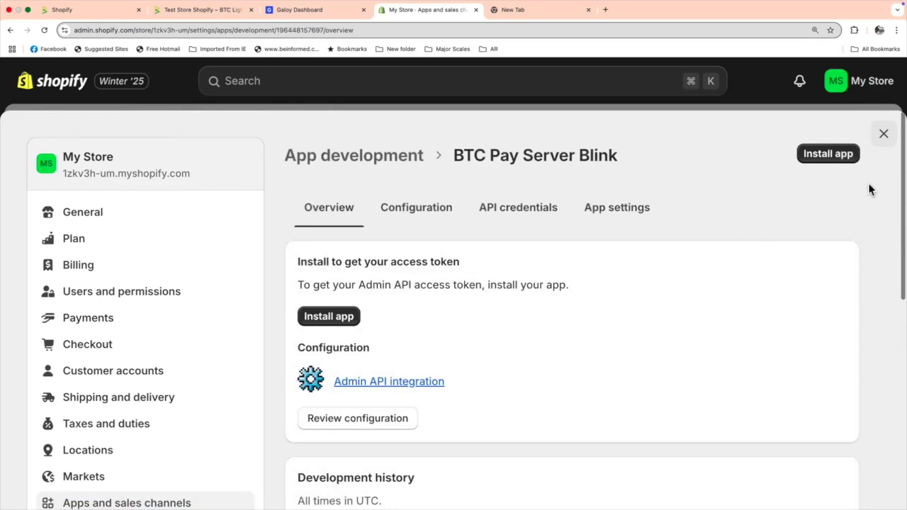
click(834, 156)
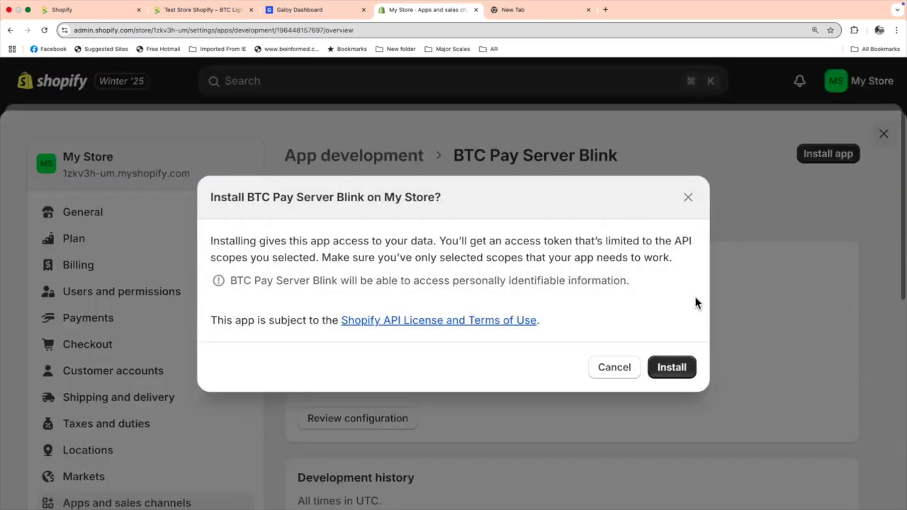
click(669, 369)
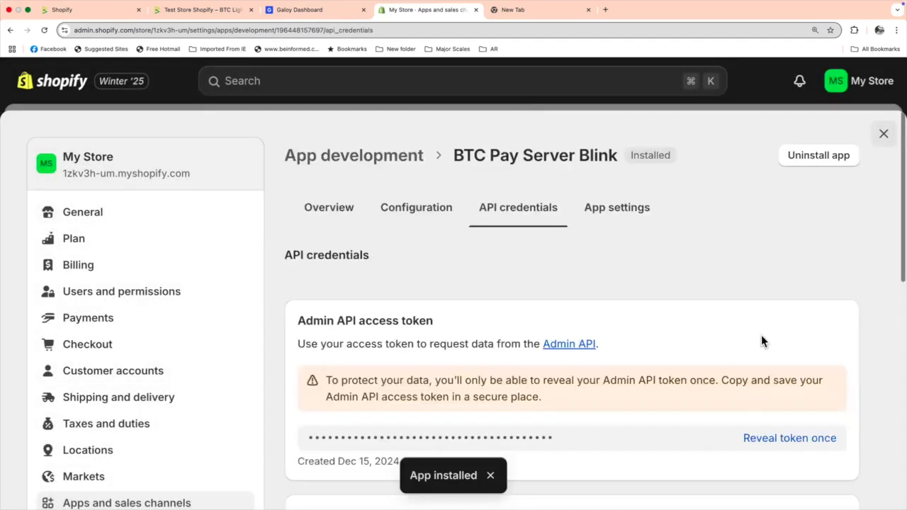
Step: Scroll the API credentials down to the access token, API key and secret key
scroll(761, 338, down, 2)
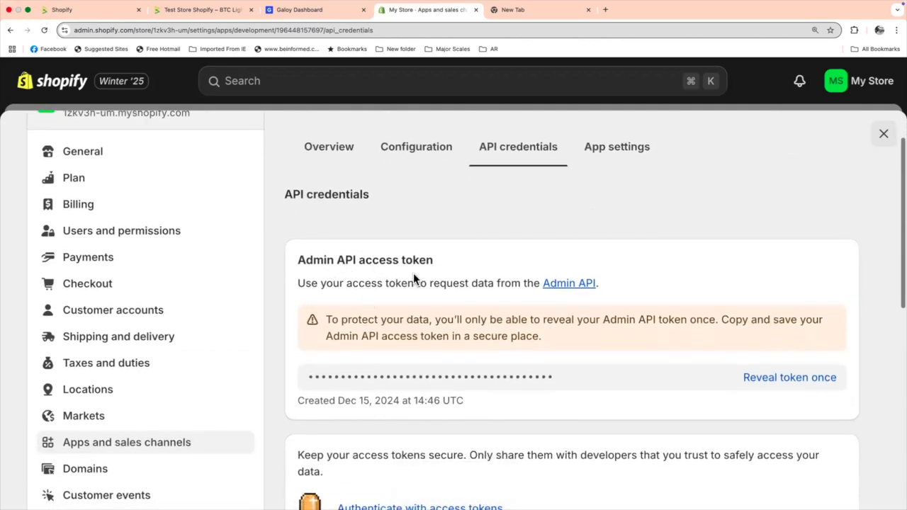
scroll(470, 275, down, 1)
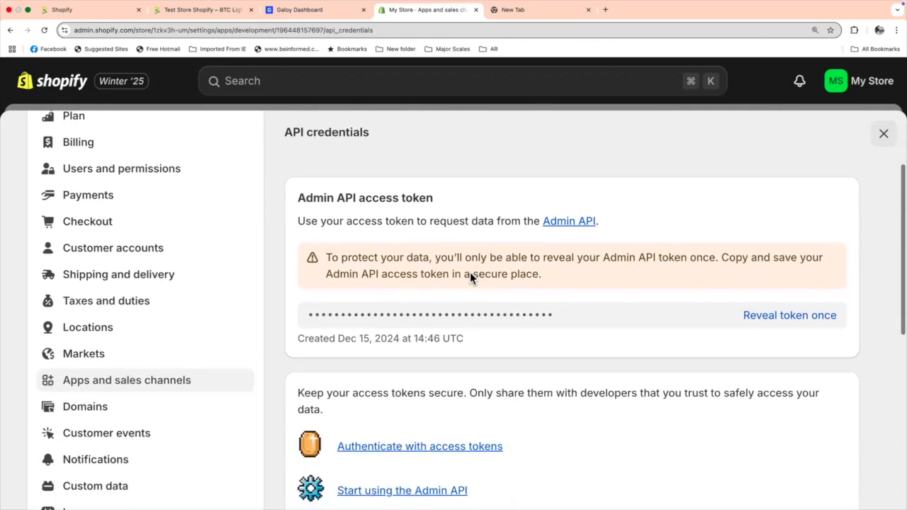
scroll(469, 275, down, 3)
scroll(470, 278, down, 2)
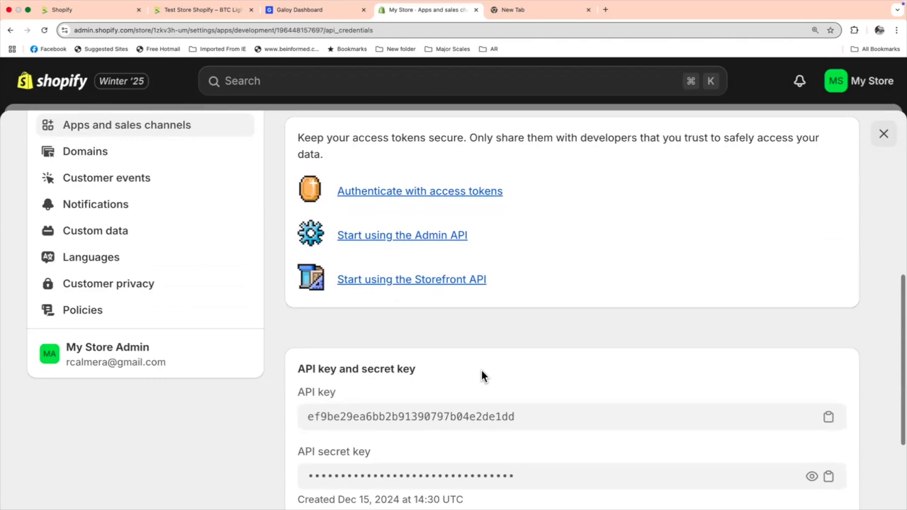
scroll(481, 370, down, 2)
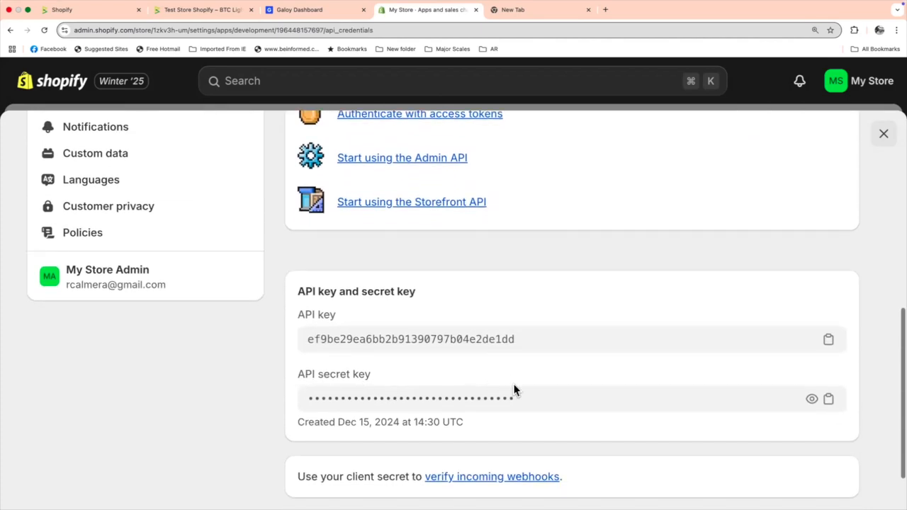
scroll(513, 389, down, 1)
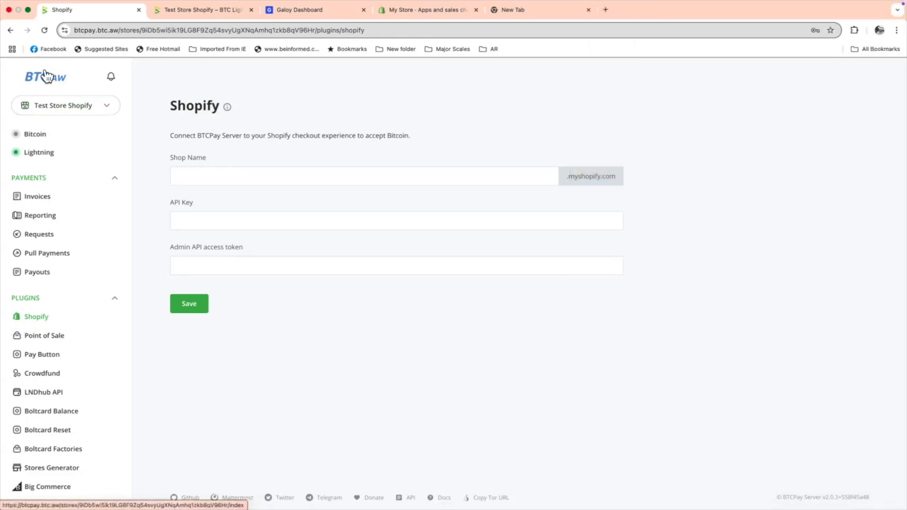
click(34, 323)
click(217, 175)
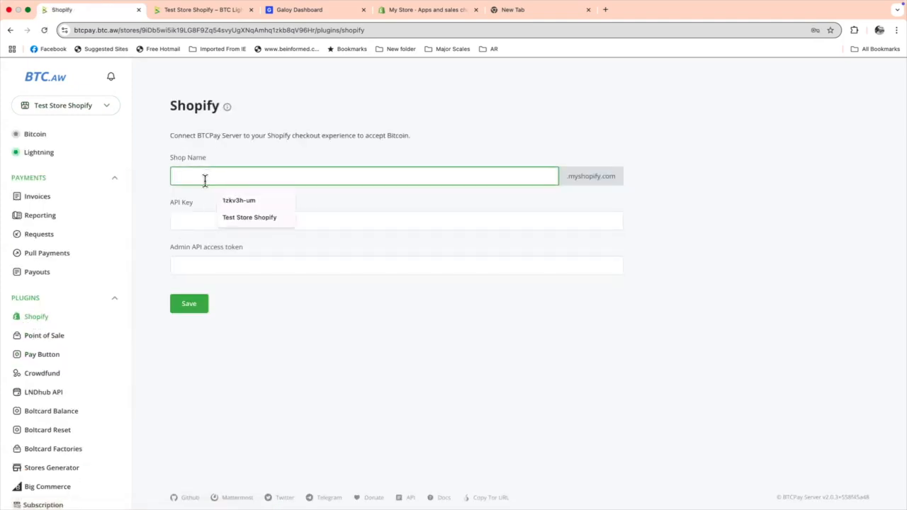
click(194, 220)
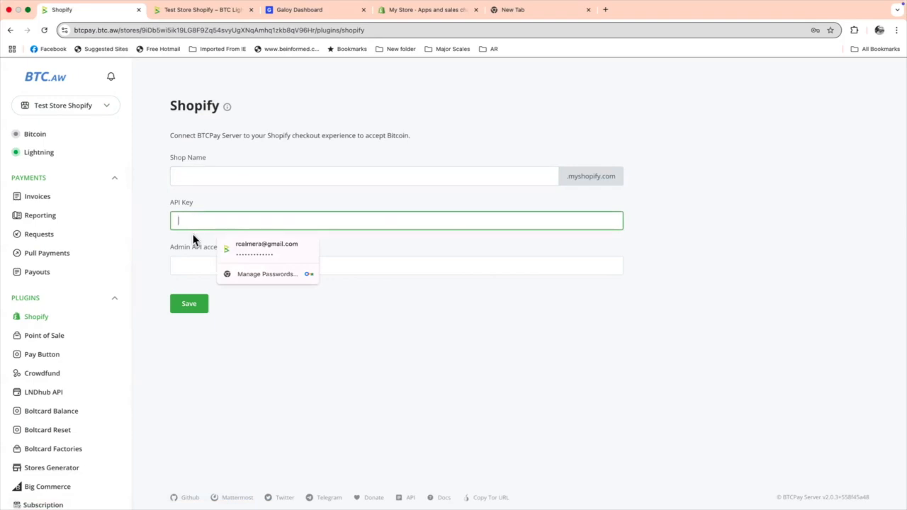
click(182, 264)
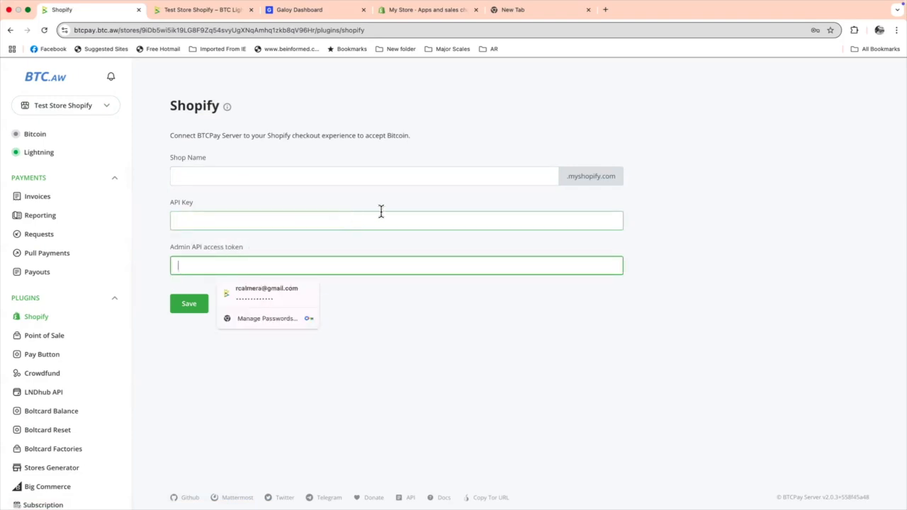
click(251, 176)
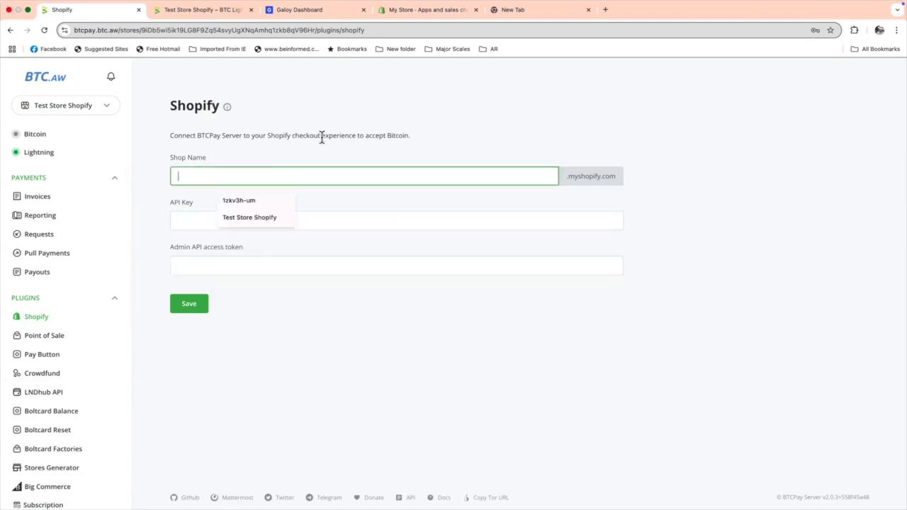
Step: Back in the Shopify admin, select the store's myshopify subdomain atop the API credentials
click(436, 10)
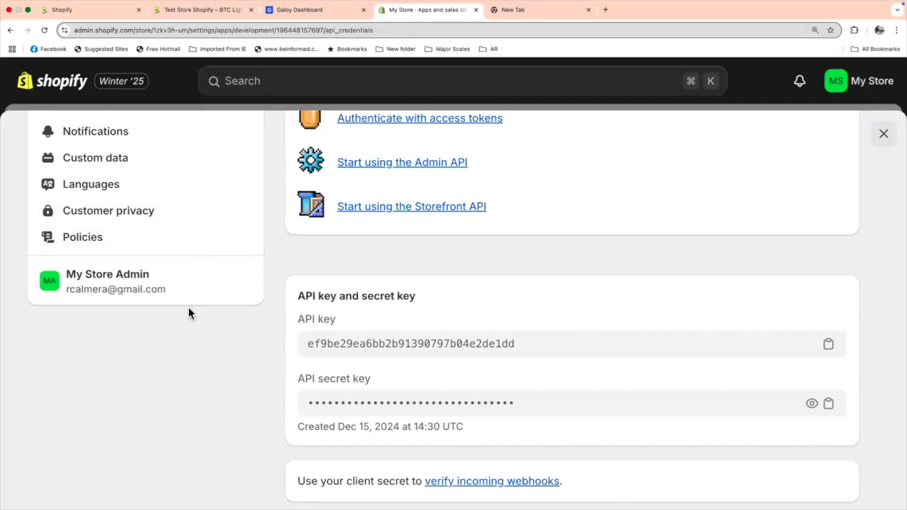
scroll(187, 312, up, 8)
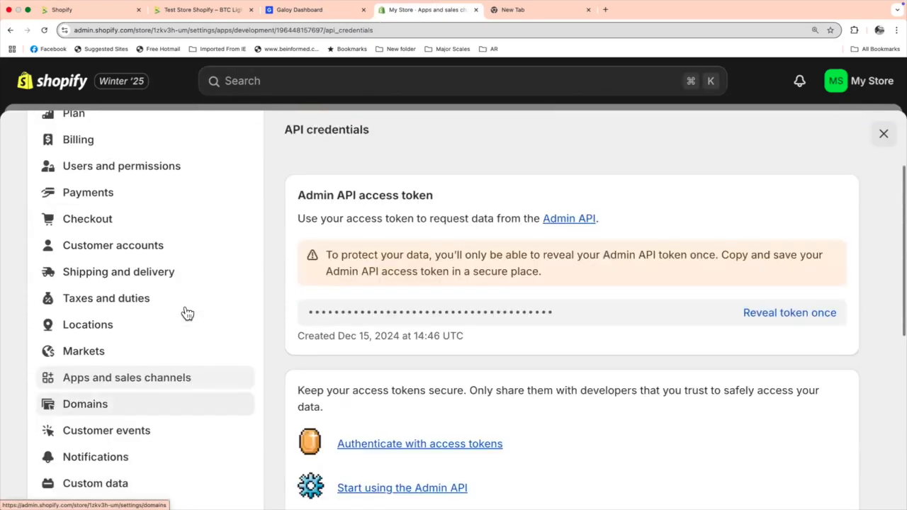
scroll(187, 312, up, 3)
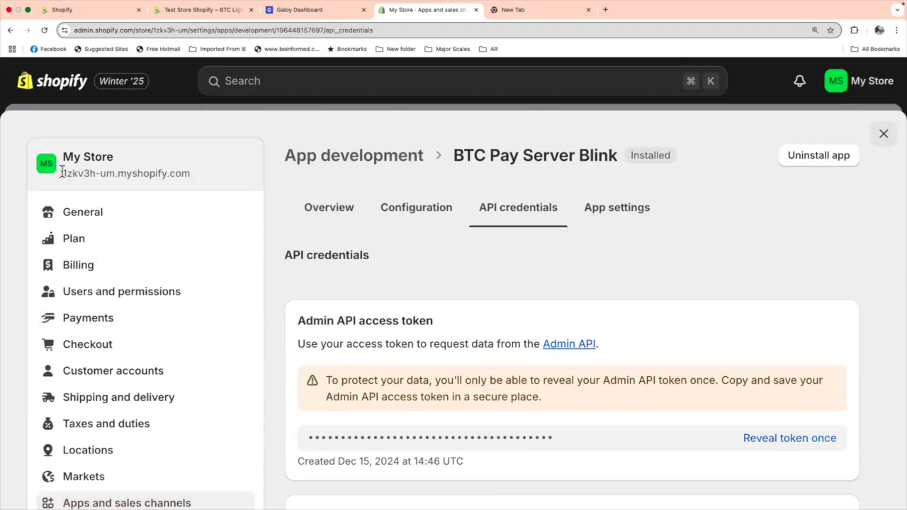
drag(62, 173, 113, 174)
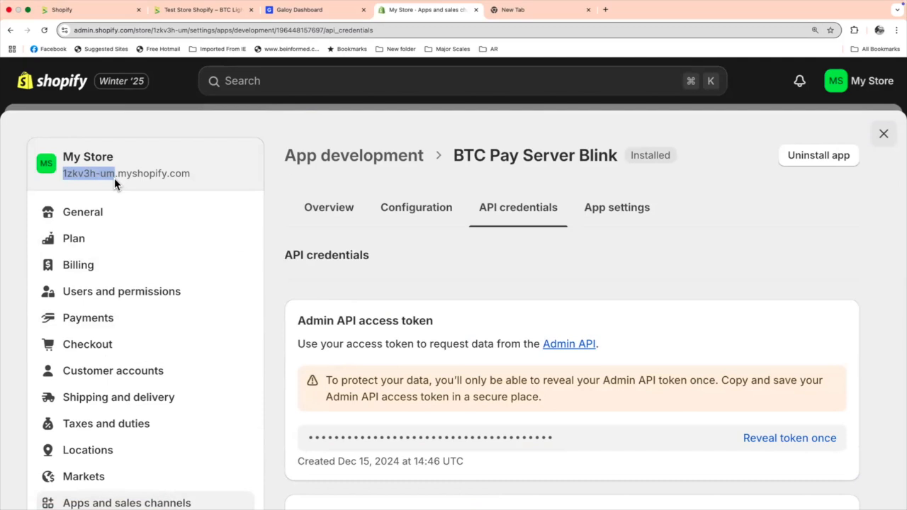
Step: Fill BTCPay's Shop Name with the suggested store subdomain, then return to Shopify's API credentials
click(215, 16)
click(100, 13)
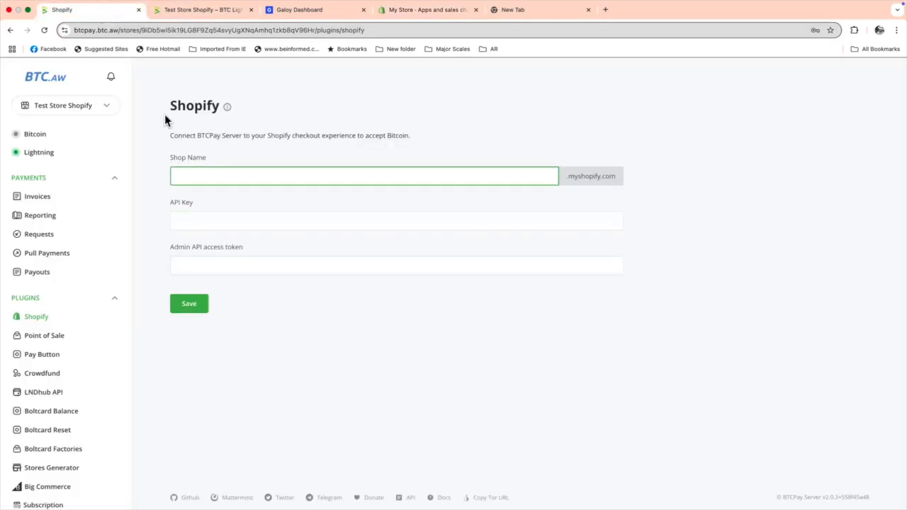
click(190, 177)
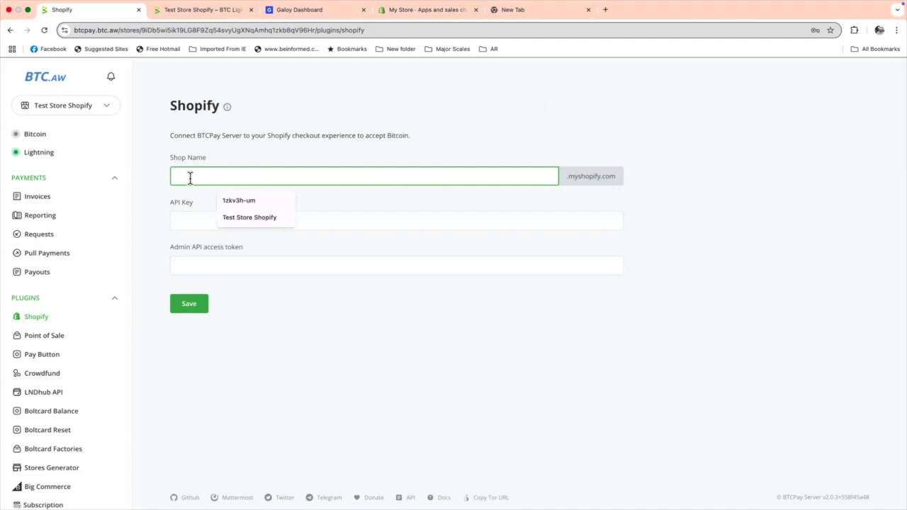
key(Down)
key(Return)
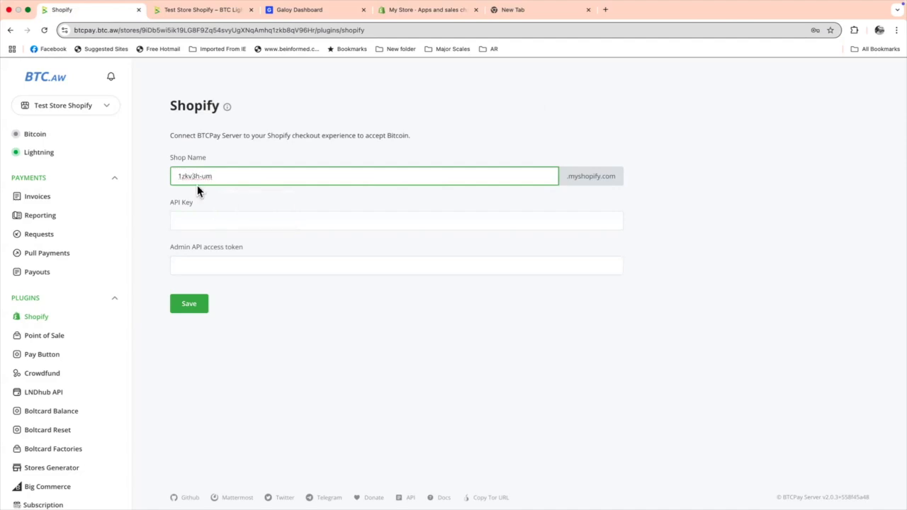
click(187, 218)
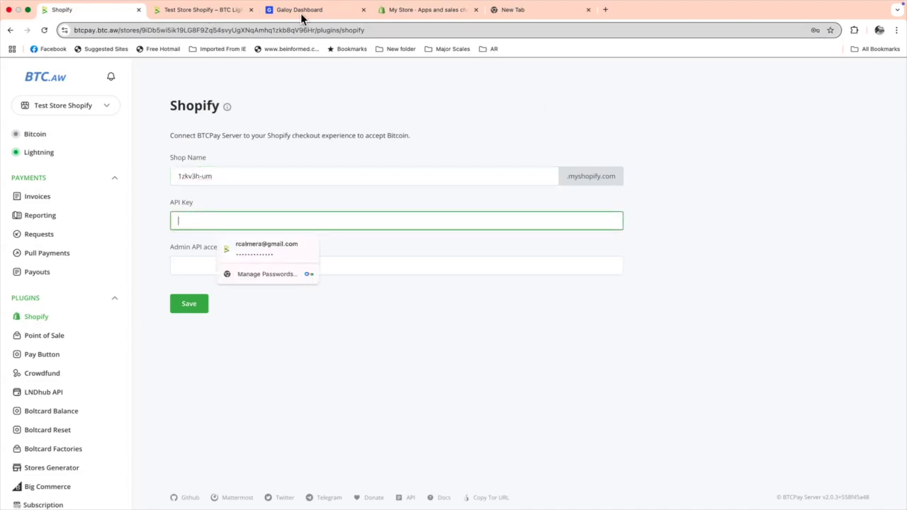
click(401, 13)
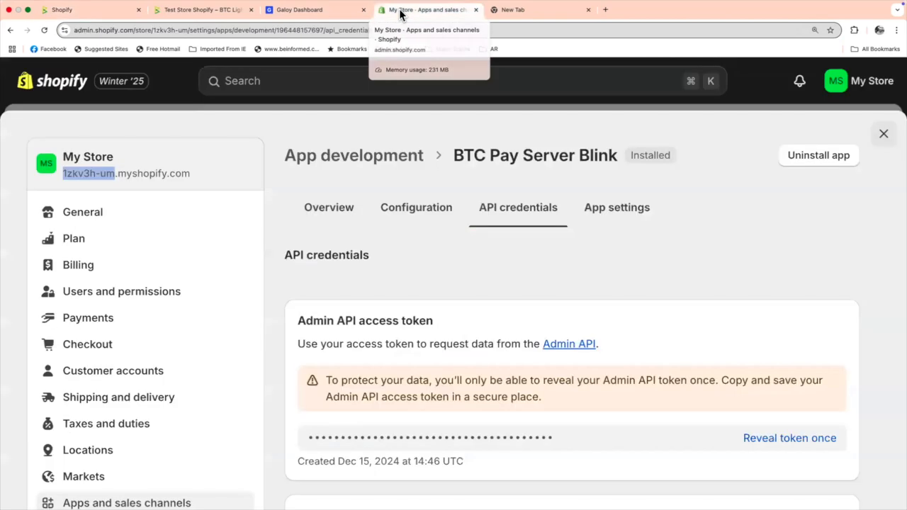
Step: Copy the BTC Pay Server Blink app's API key and return to the BTCPay Shopify form
scroll(582, 350, down, 3)
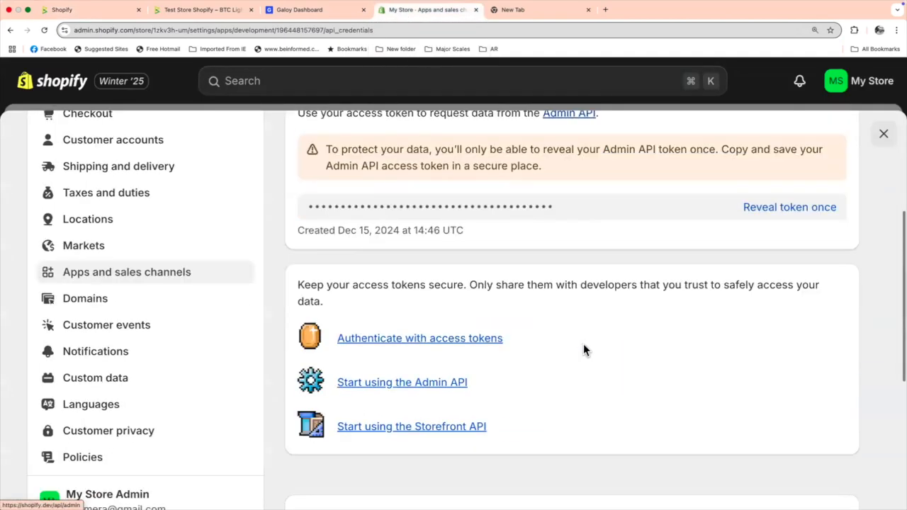
scroll(585, 350, down, 4)
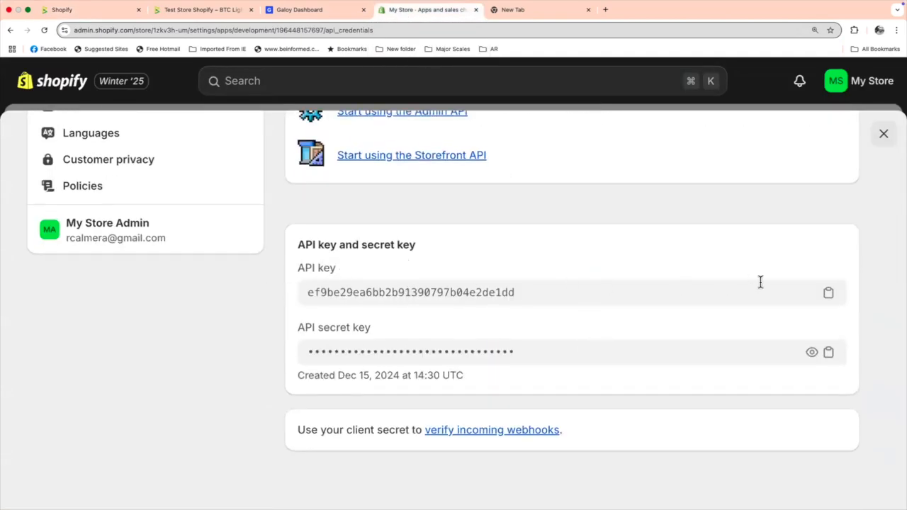
click(829, 293)
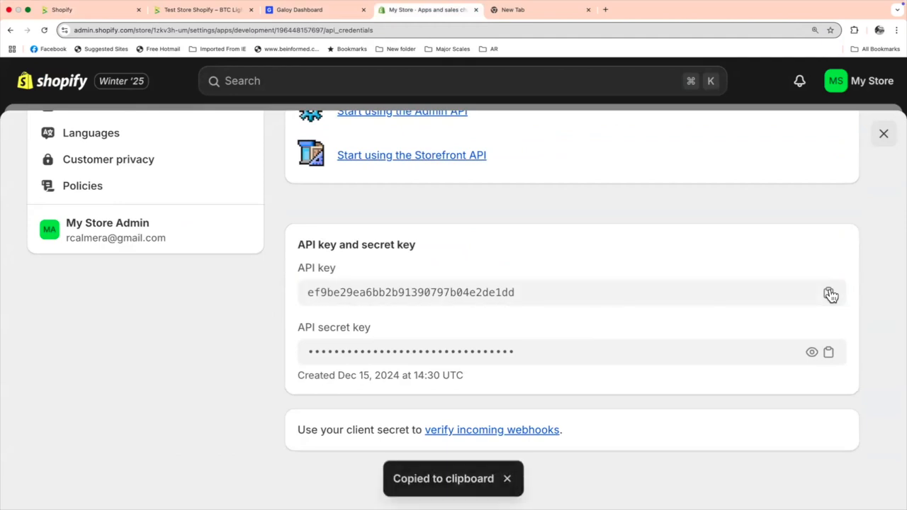
click(183, 12)
click(112, 14)
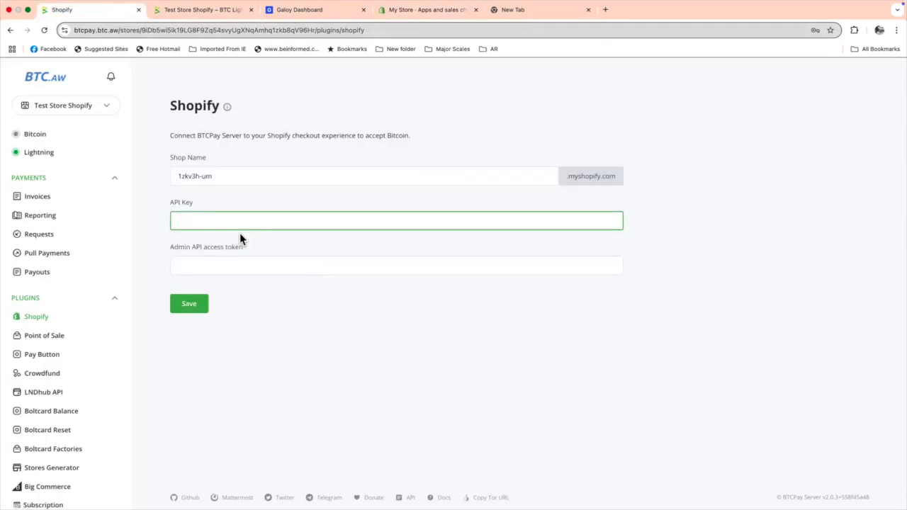
Step: Paste the app's API key into BTCPay's API Key field, then return to Shopify's credentials page
click(199, 224)
key(super+v)
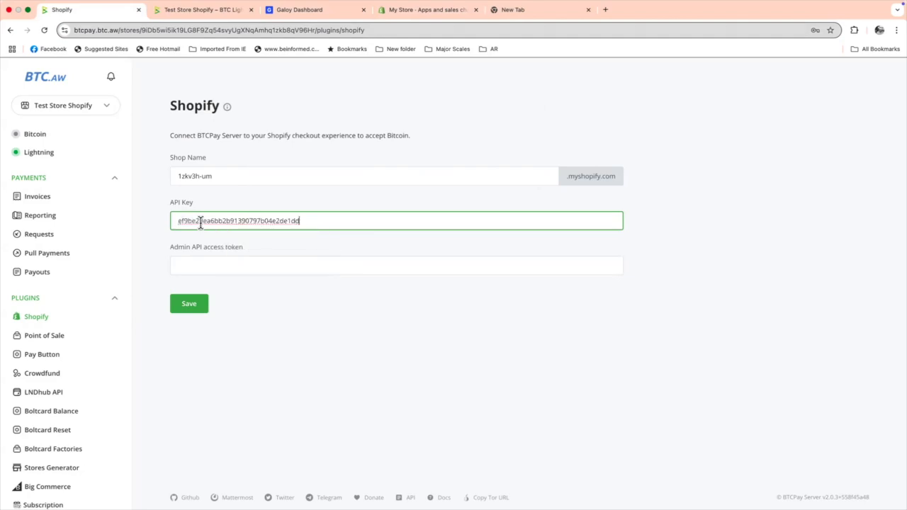
click(230, 258)
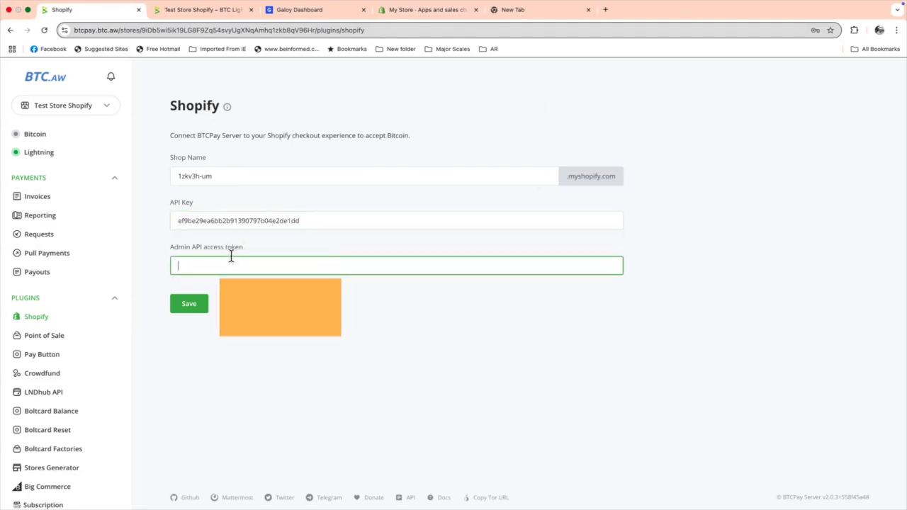
click(197, 10)
click(447, 10)
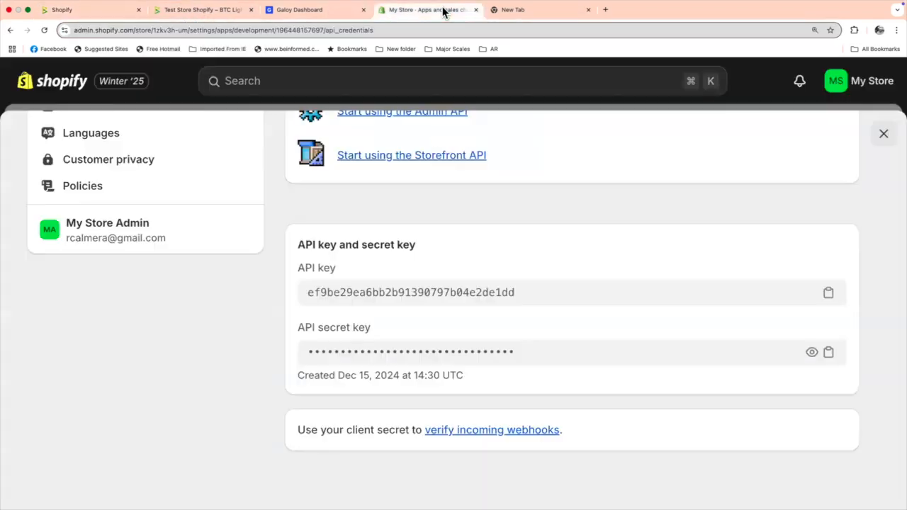
Step: Reveal the one-time Admin API access token and copy it to the clipboard
scroll(467, 278, up, 1)
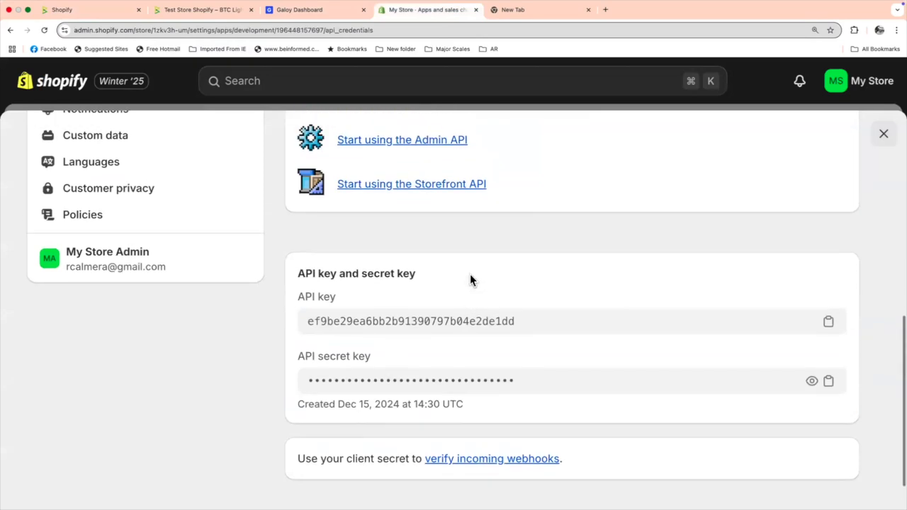
scroll(470, 276, up, 10)
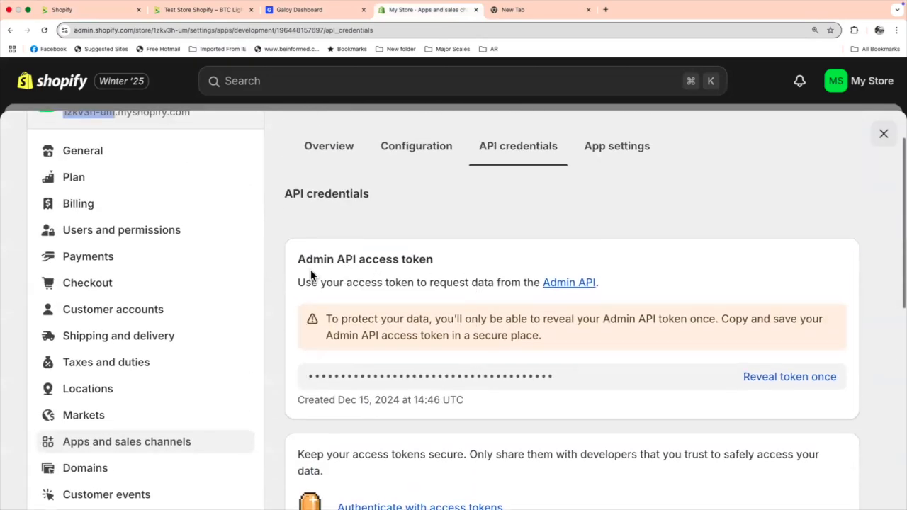
click(789, 379)
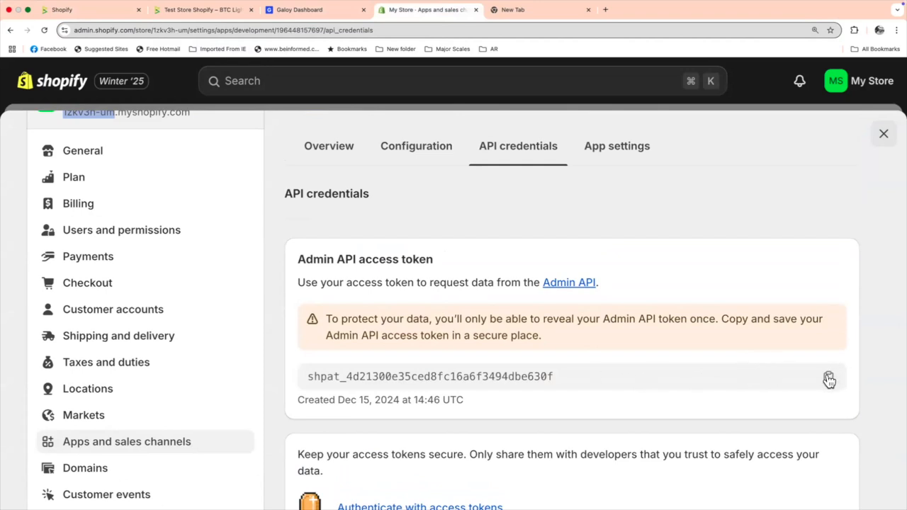
click(829, 378)
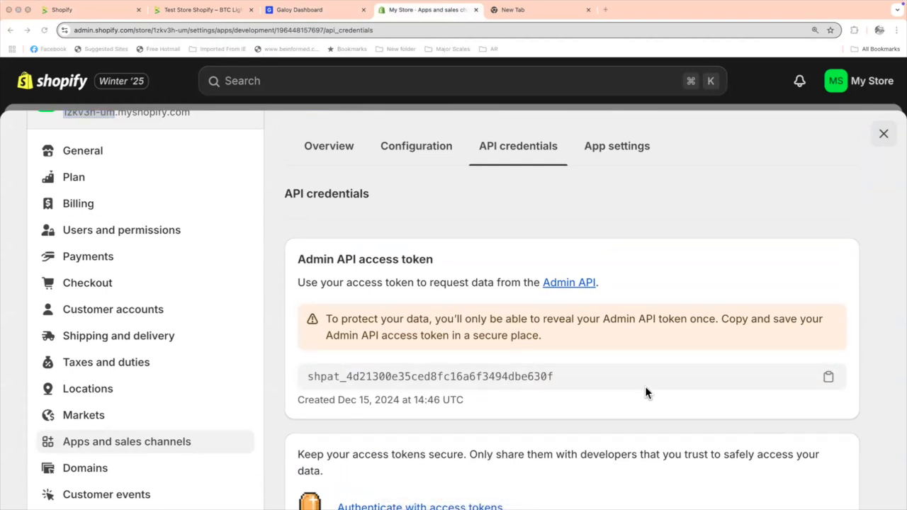
click(81, 11)
Step: Paste the Admin API access token into BTCPay's Shopify form and save the connection
click(191, 265)
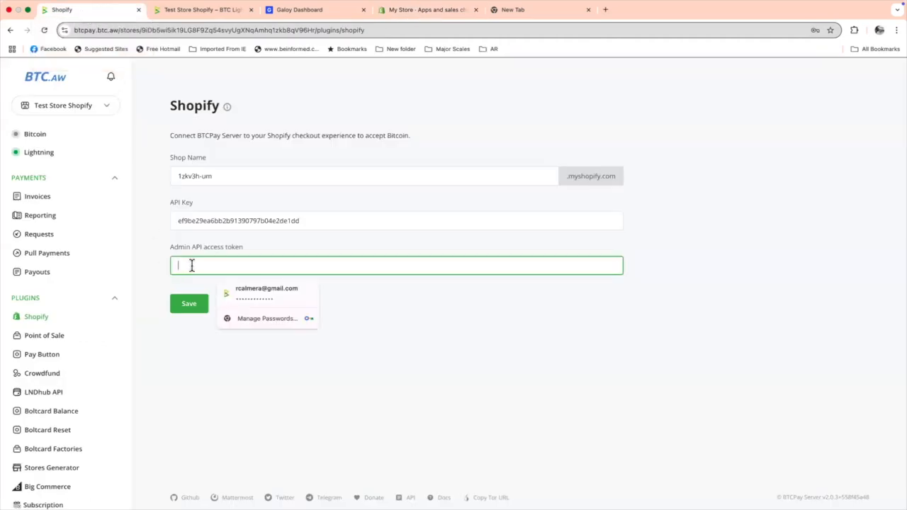
key(super+v)
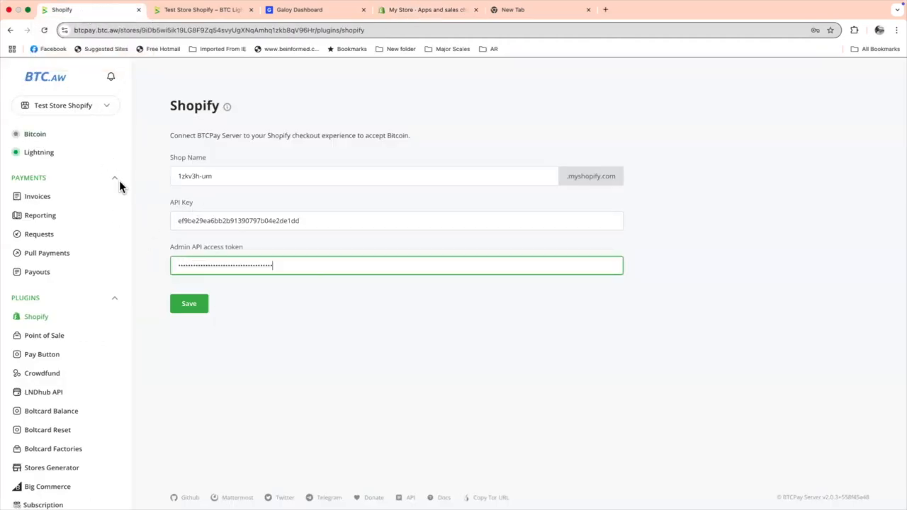
click(191, 307)
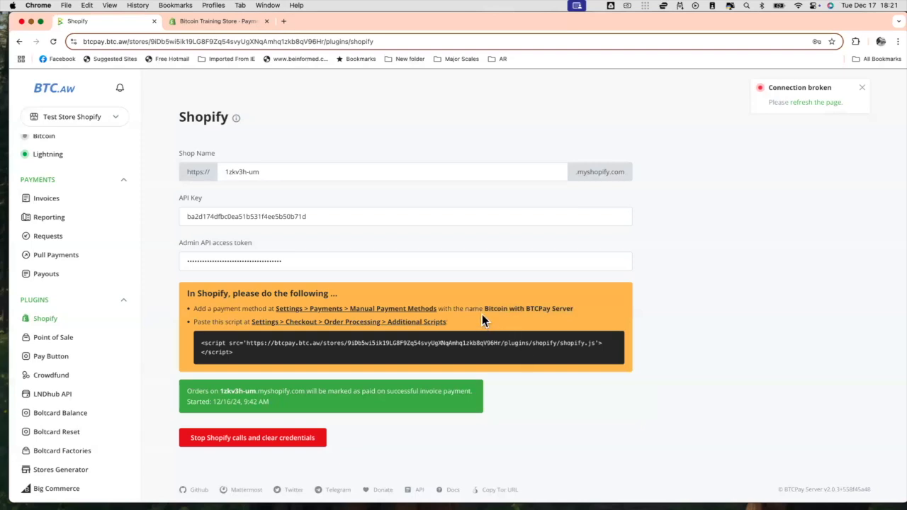
Step: Select the suggested payment method name 'Bitcoin with BTCPay Server' in the orange instructions box
drag(485, 309, 571, 318)
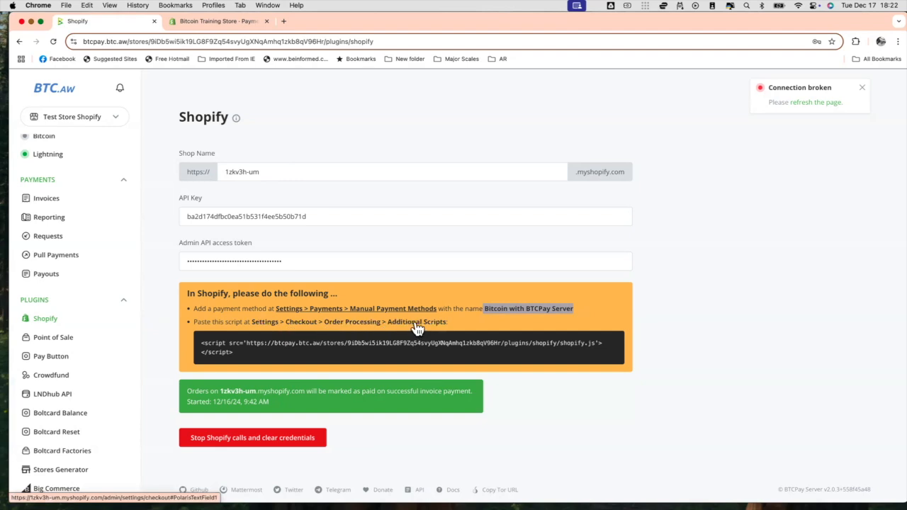
click(529, 312)
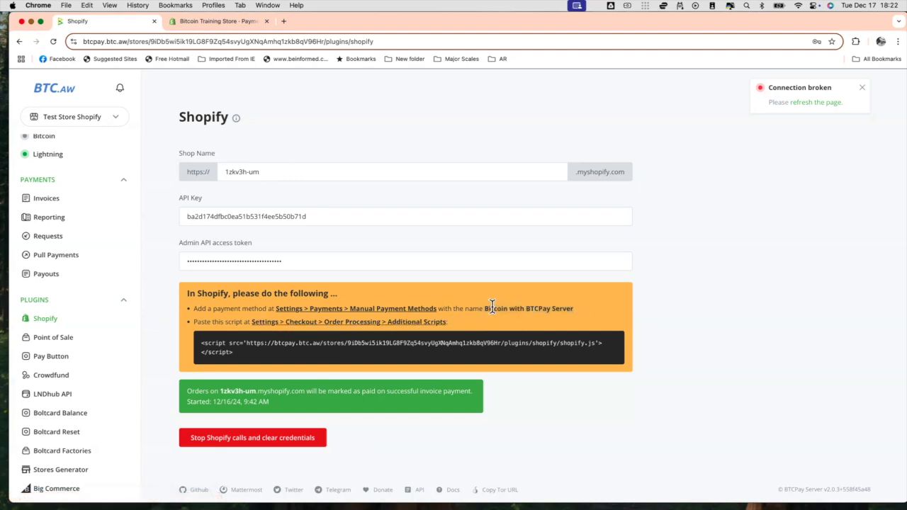
drag(484, 308, 574, 310)
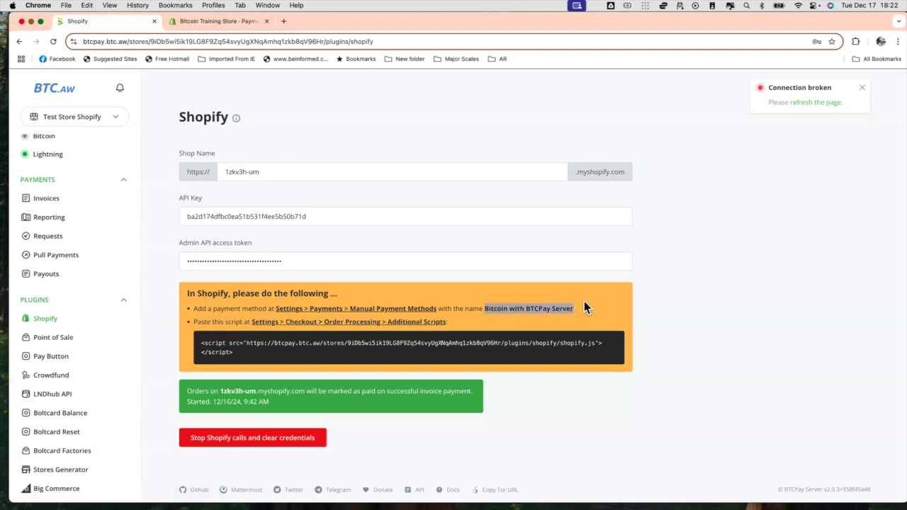
Step: Open the '+ Manual payment method' dropdown under Manual payment methods in Payments settings
click(219, 22)
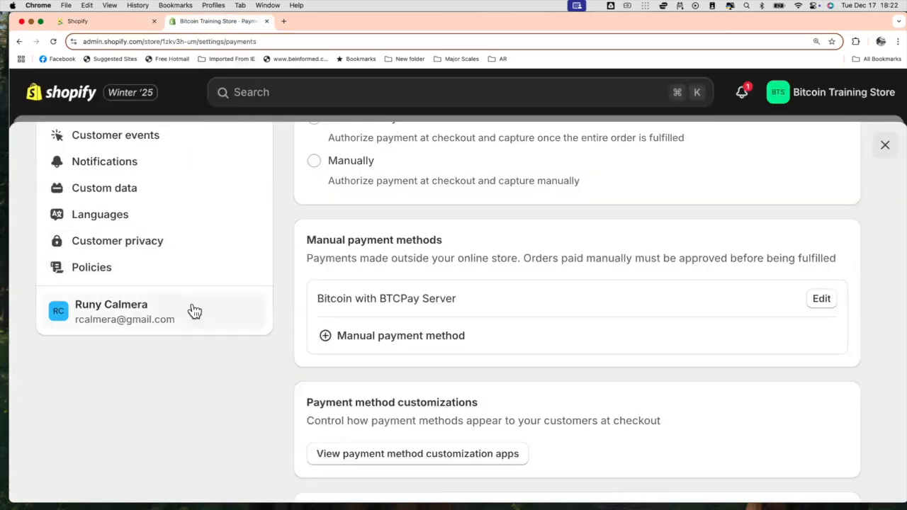
scroll(174, 243, up, 10)
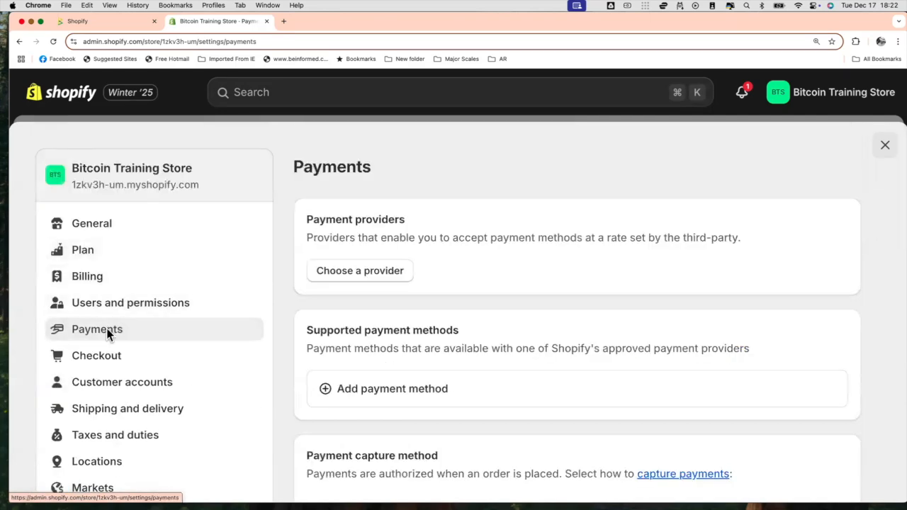
scroll(551, 351, down, 3)
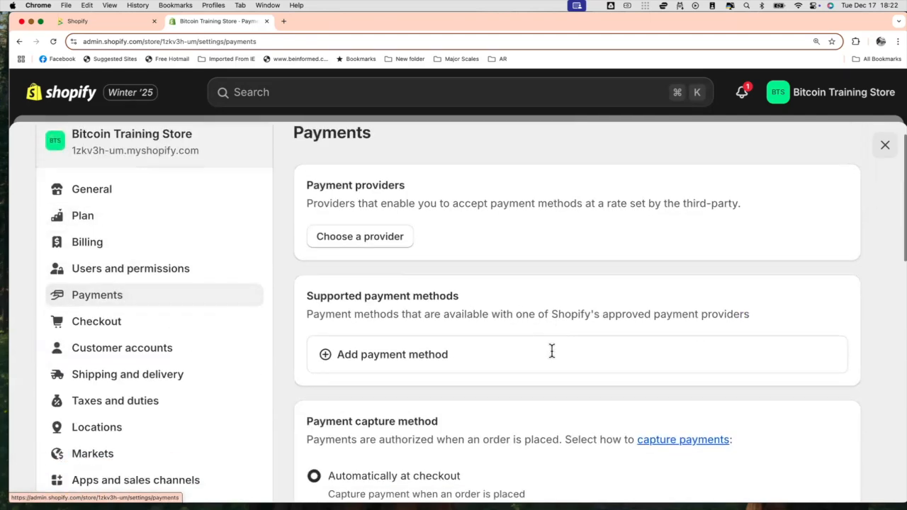
scroll(551, 351, down, 5)
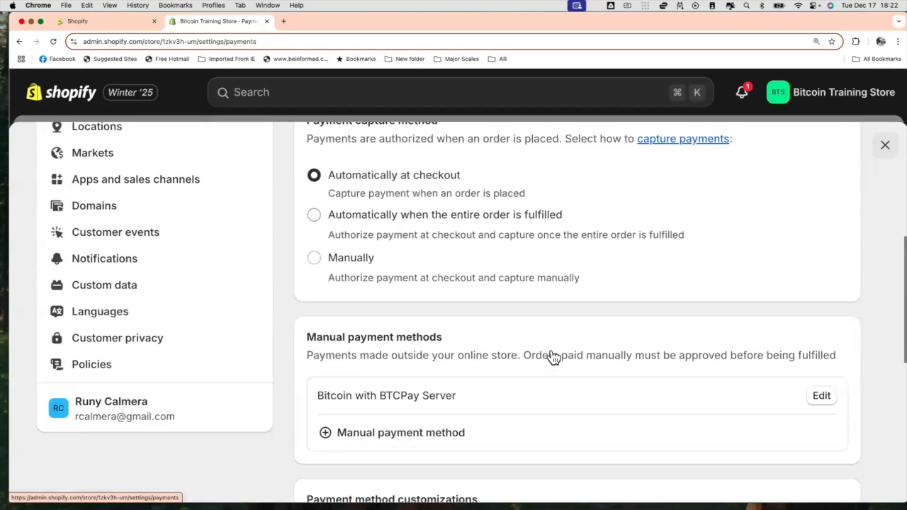
scroll(552, 354, down, 2)
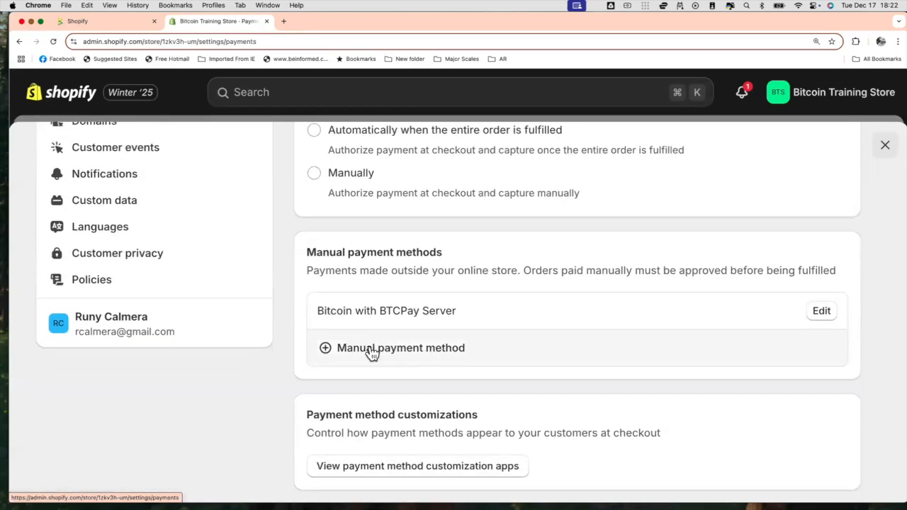
click(328, 349)
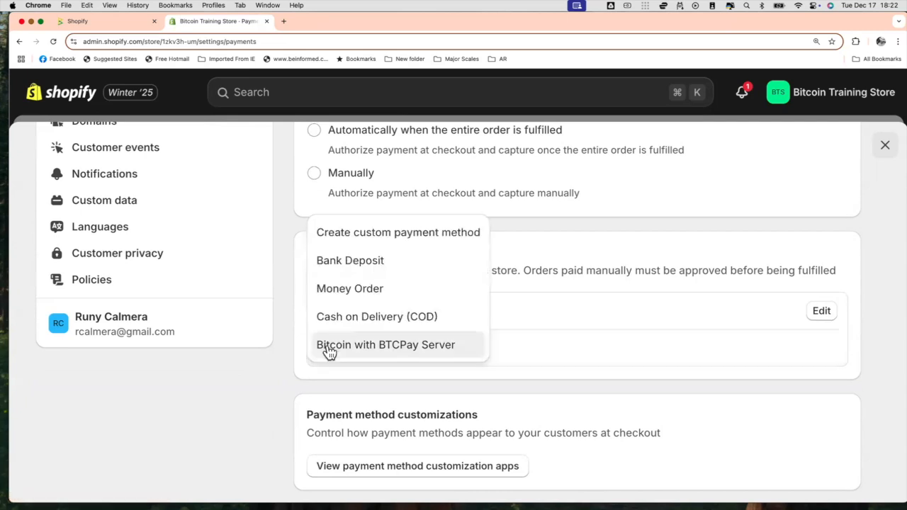
click(382, 236)
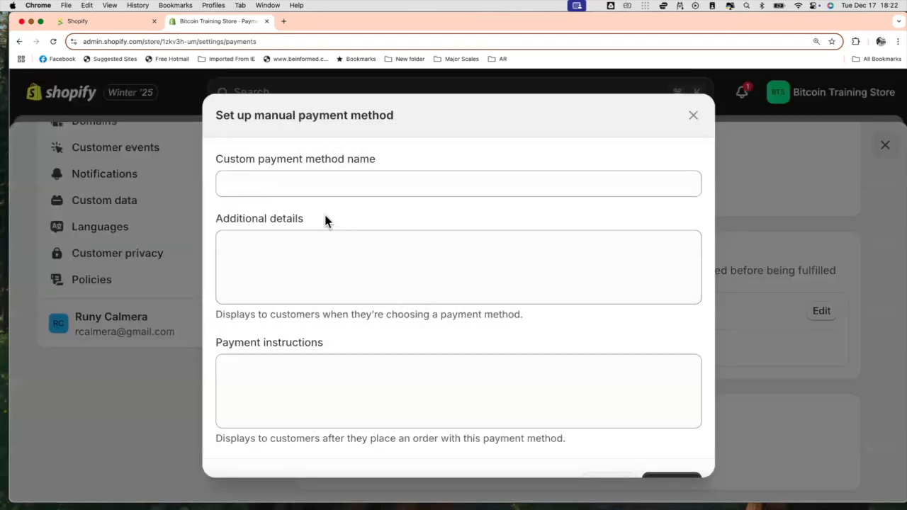
click(270, 187)
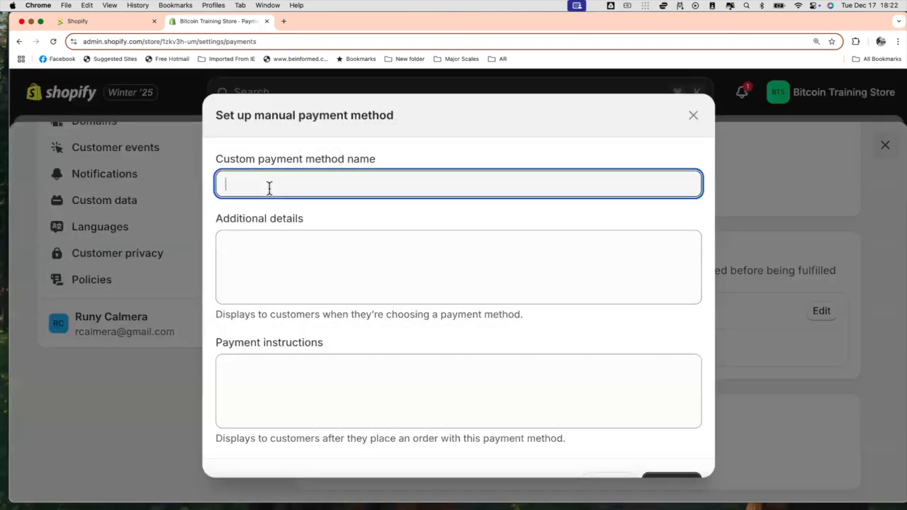
key(super+v)
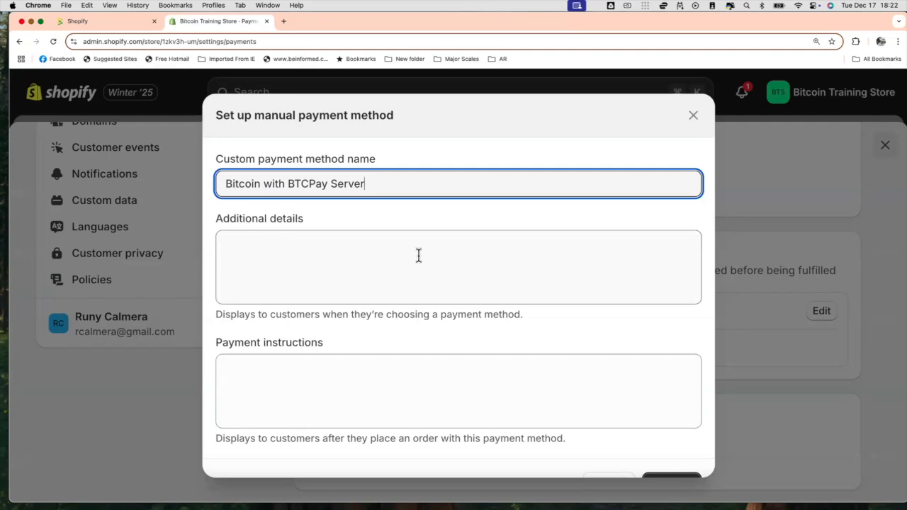
drag(370, 181, 217, 185)
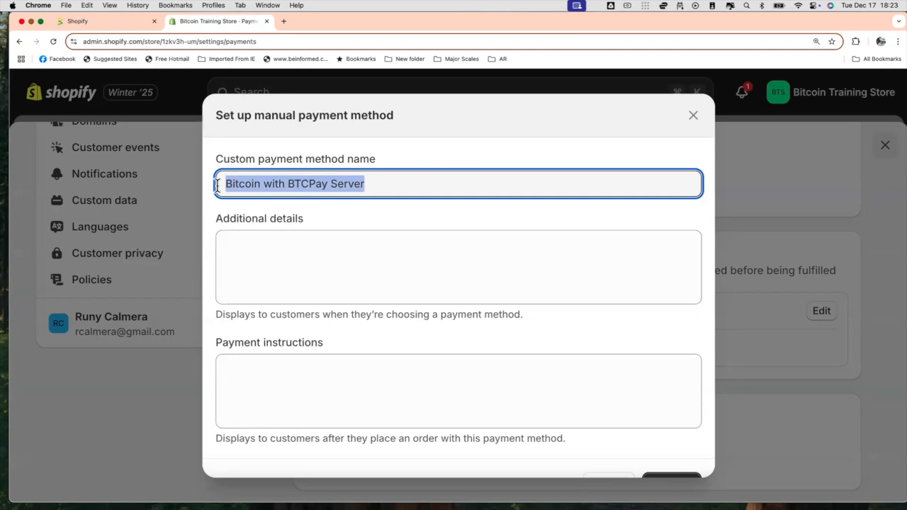
click(242, 243)
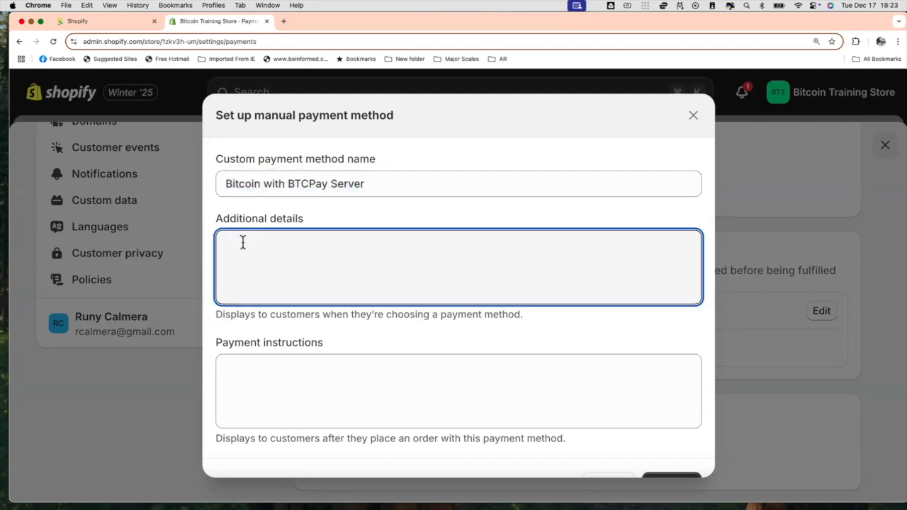
click(268, 373)
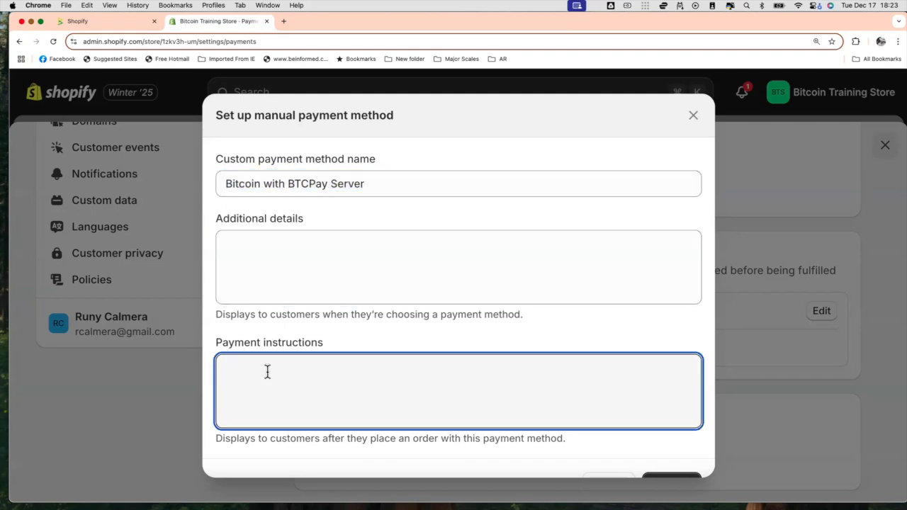
scroll(472, 386, down, 2)
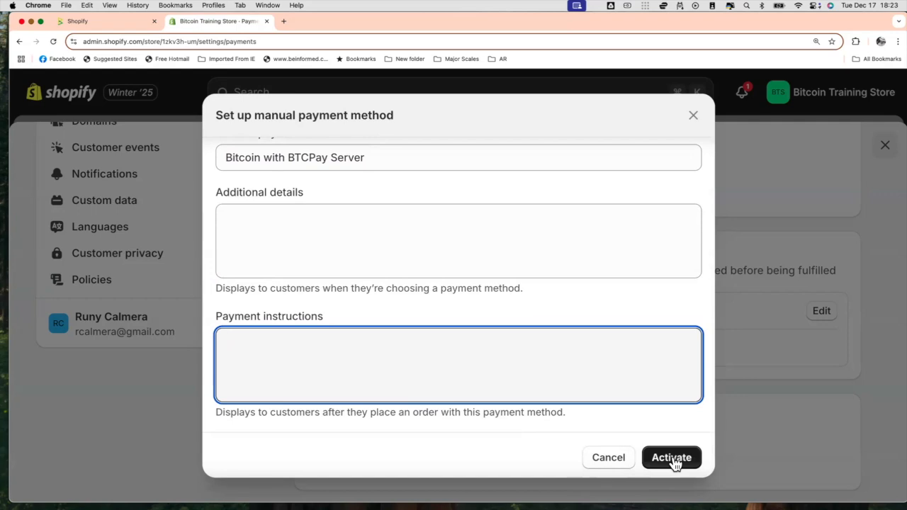
click(610, 459)
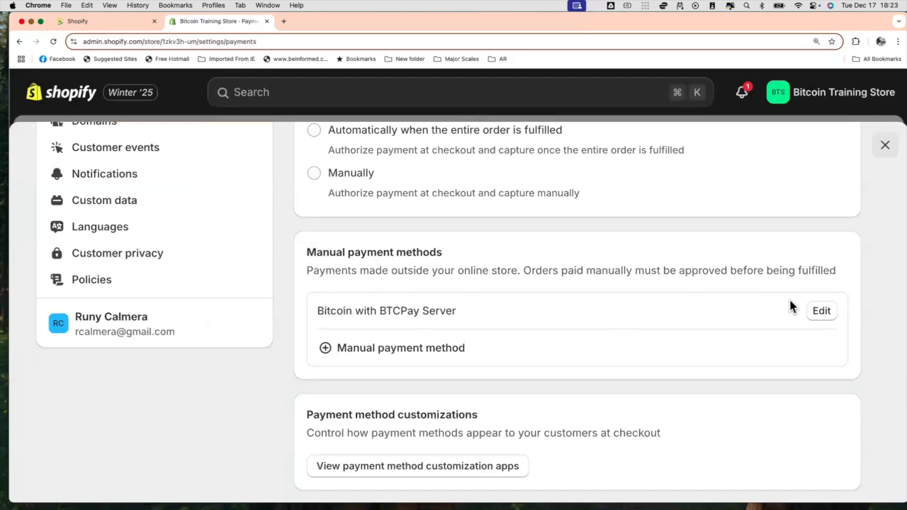
click(822, 311)
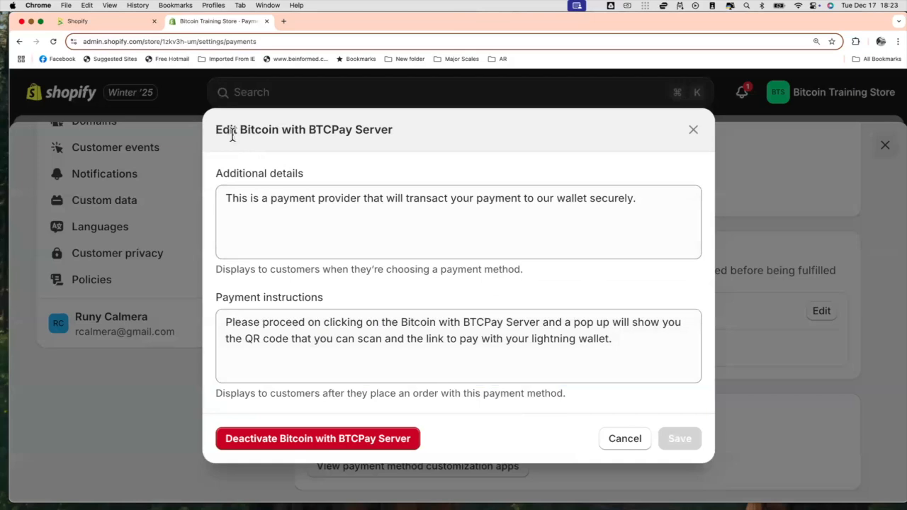
drag(239, 129, 393, 133)
click(296, 232)
drag(226, 200, 639, 198)
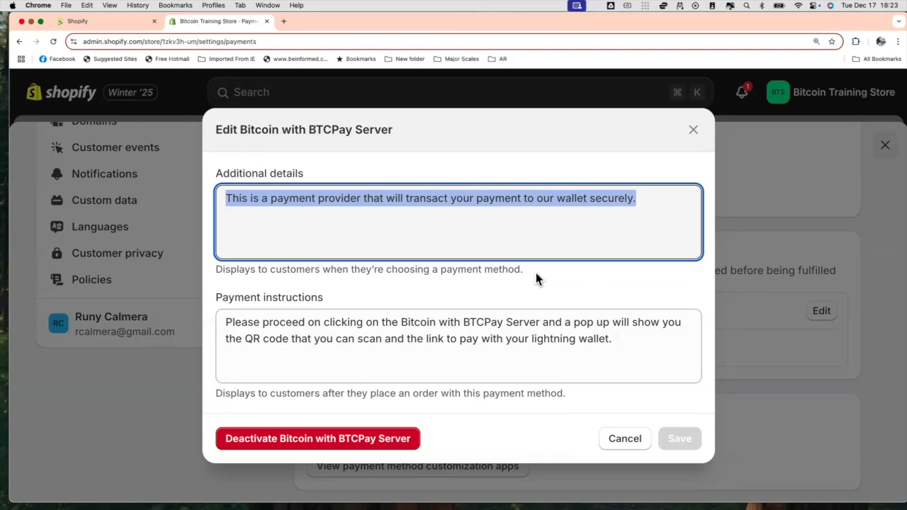
click(228, 323)
drag(229, 323, 507, 355)
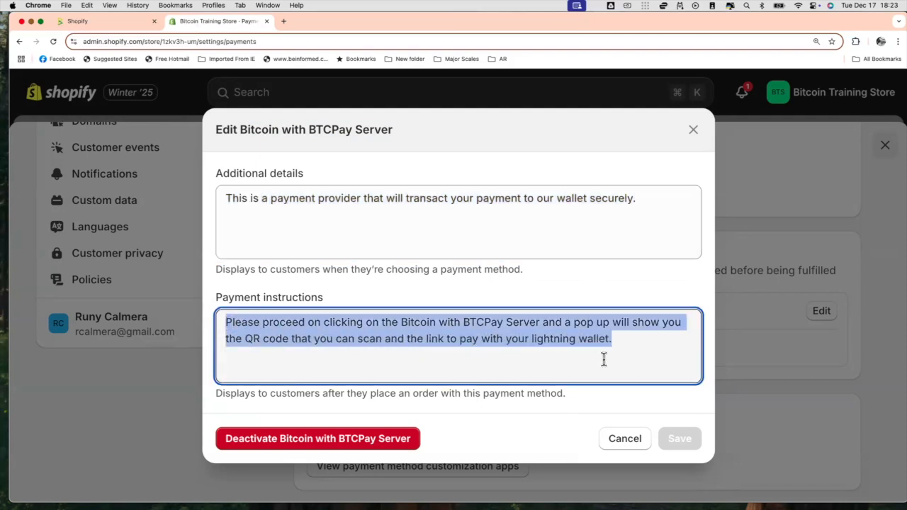
click(623, 442)
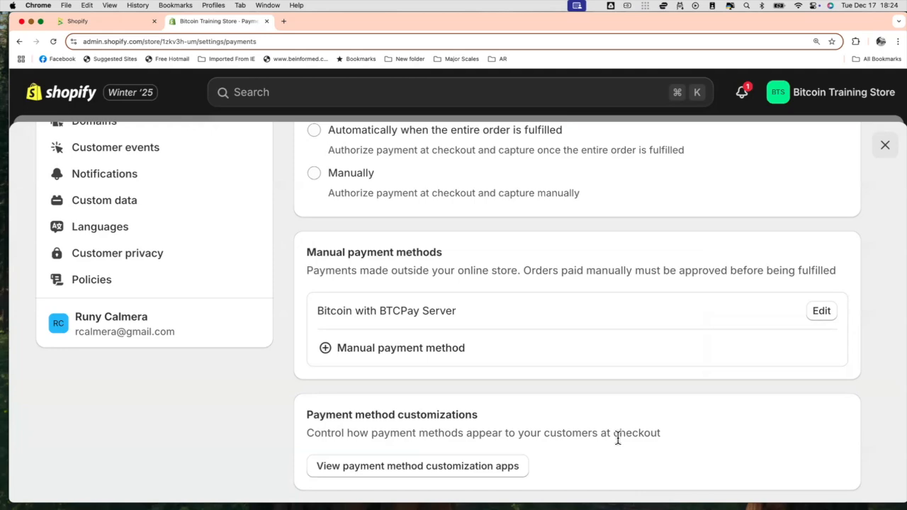
Step: Select the BTCPay shopify.js script in Checkout's Additional scripts, then return to the BTCPay plugin page
scroll(136, 288, up, 5)
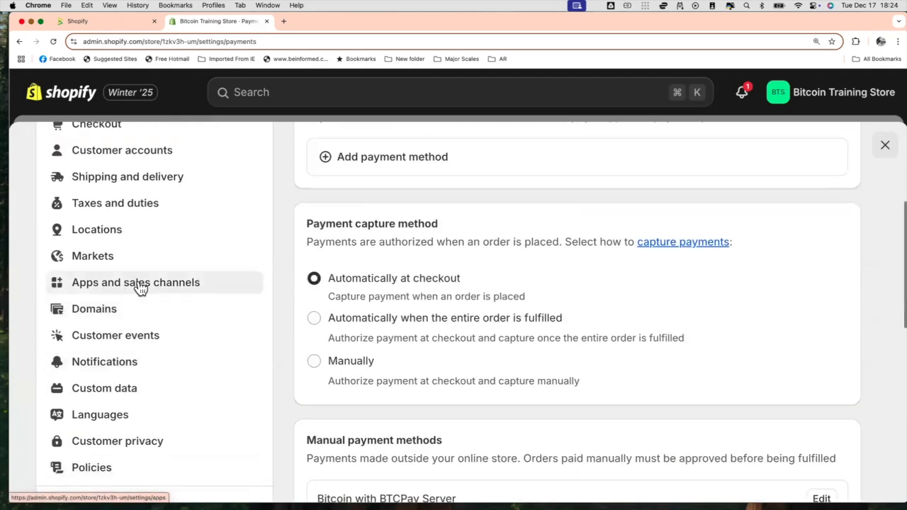
scroll(140, 287, up, 4)
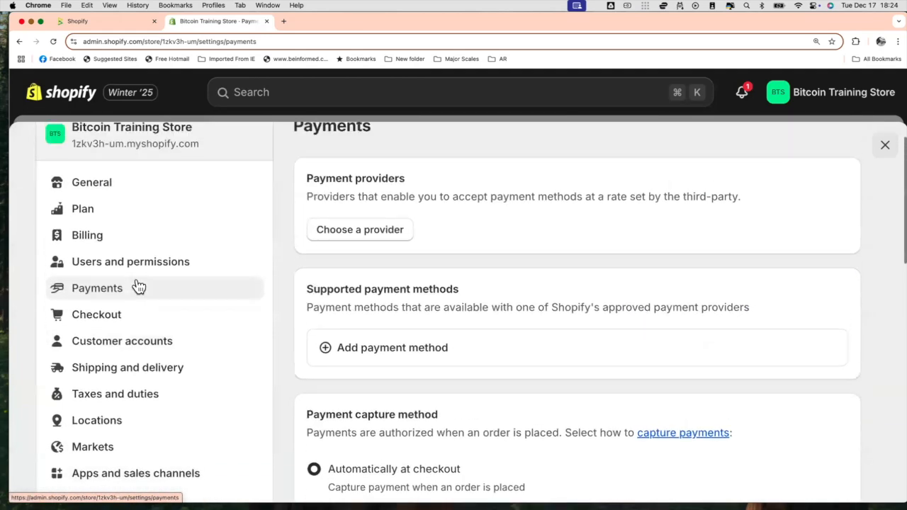
click(111, 319)
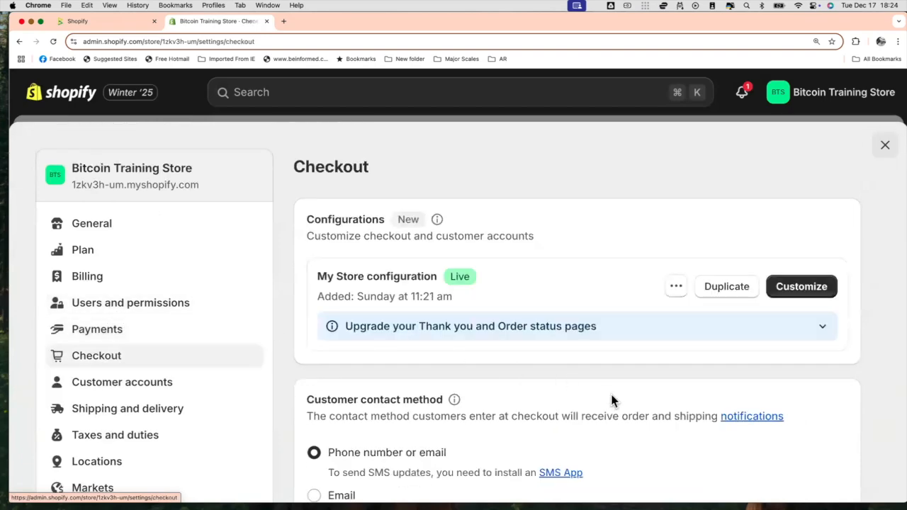
scroll(613, 400, down, 10)
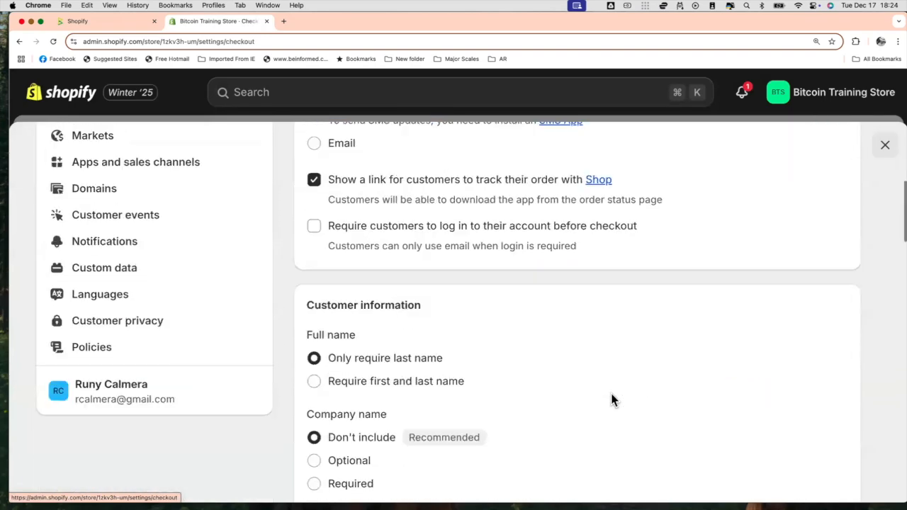
scroll(613, 400, down, 15)
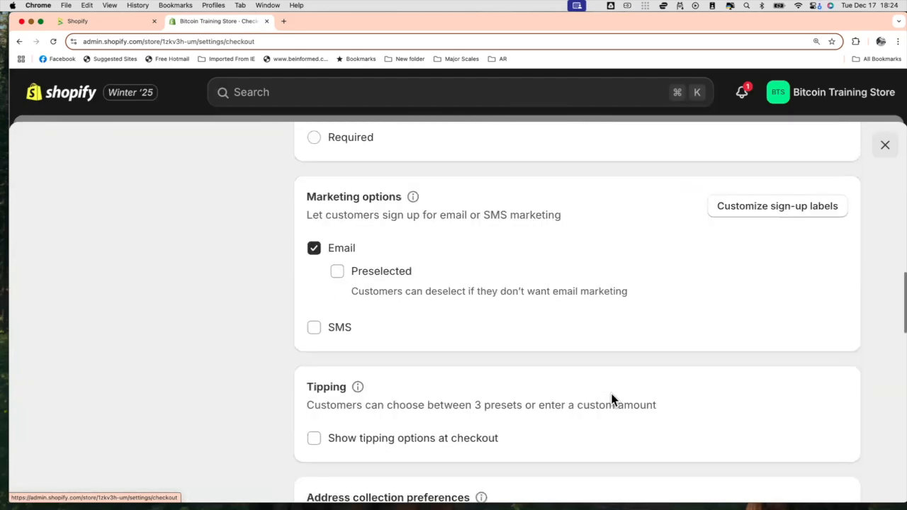
scroll(611, 393, down, 8)
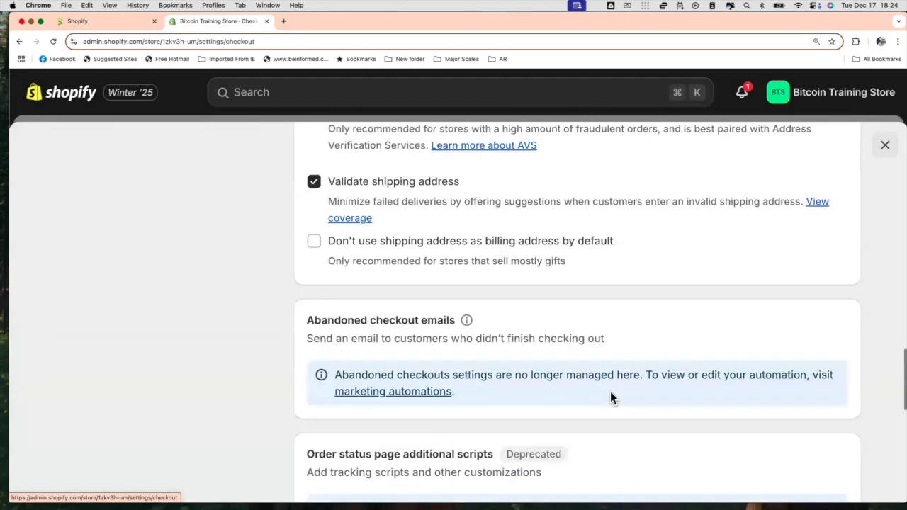
scroll(611, 391, down, 1)
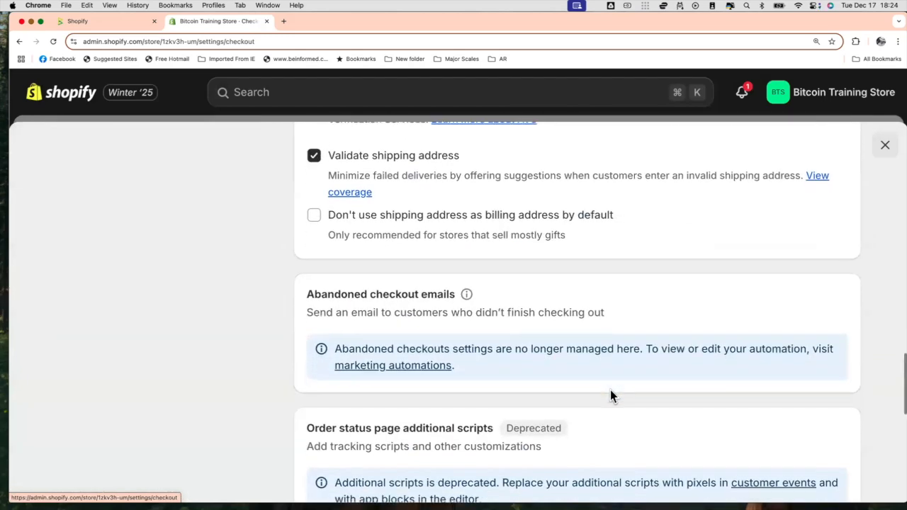
scroll(610, 394, down, 6)
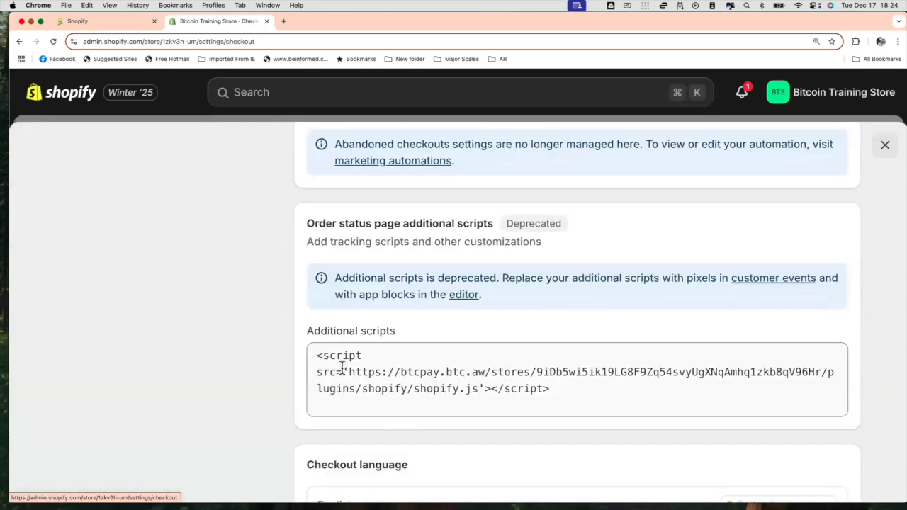
drag(314, 357, 437, 399)
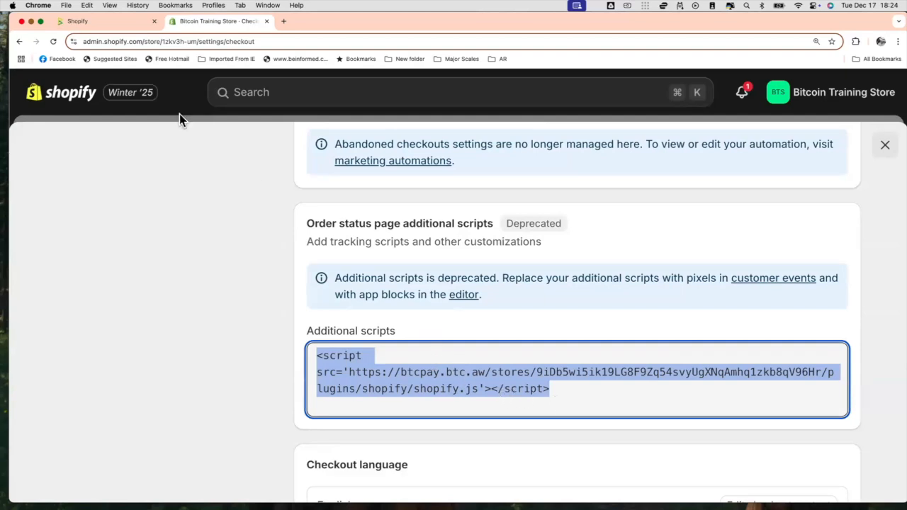
click(104, 23)
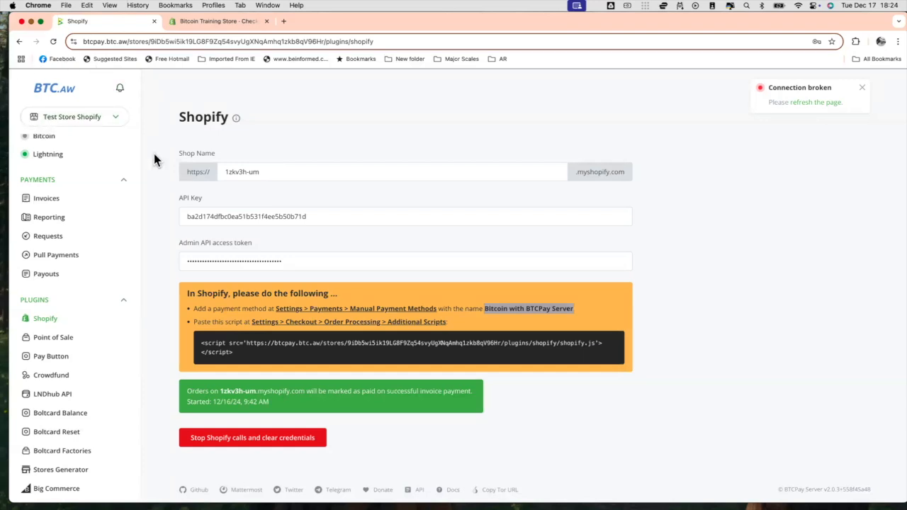
Step: Select the plugin's shopify.js snippet for comparison, then return to Shopify's checkout settings
click(244, 358)
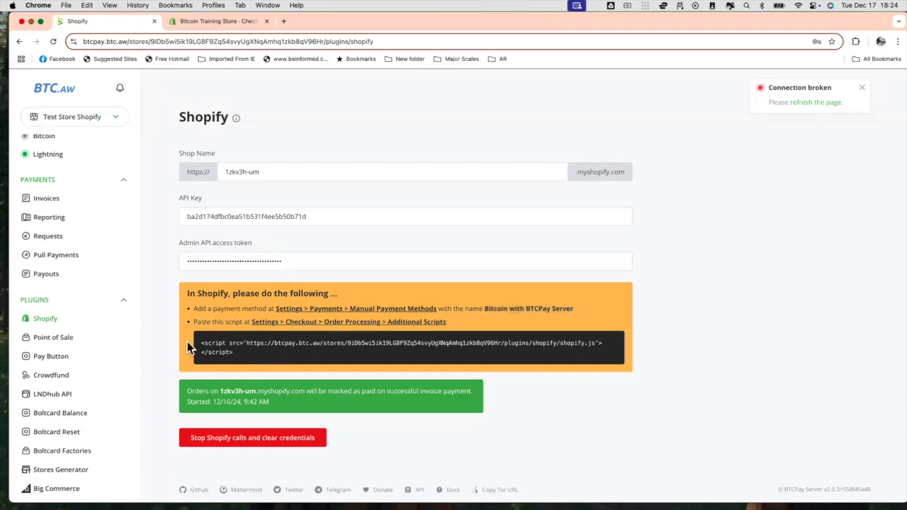
drag(200, 342, 241, 358)
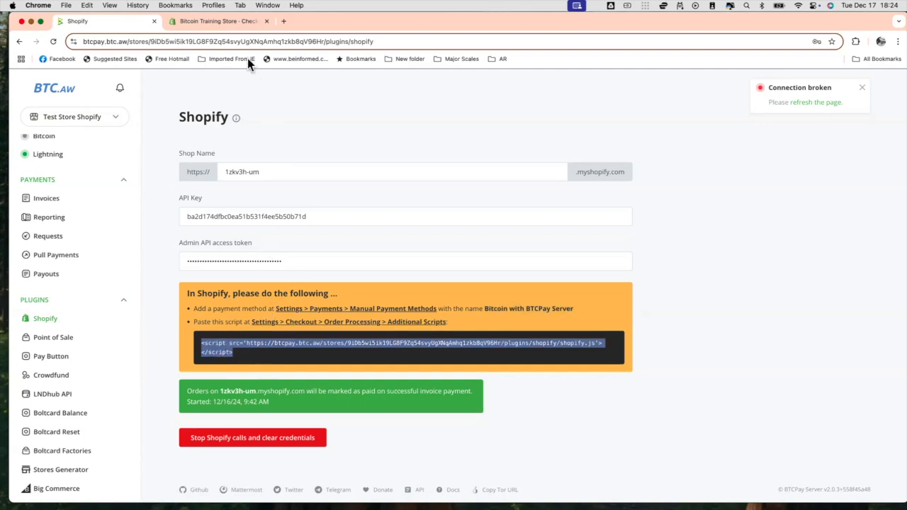
click(225, 22)
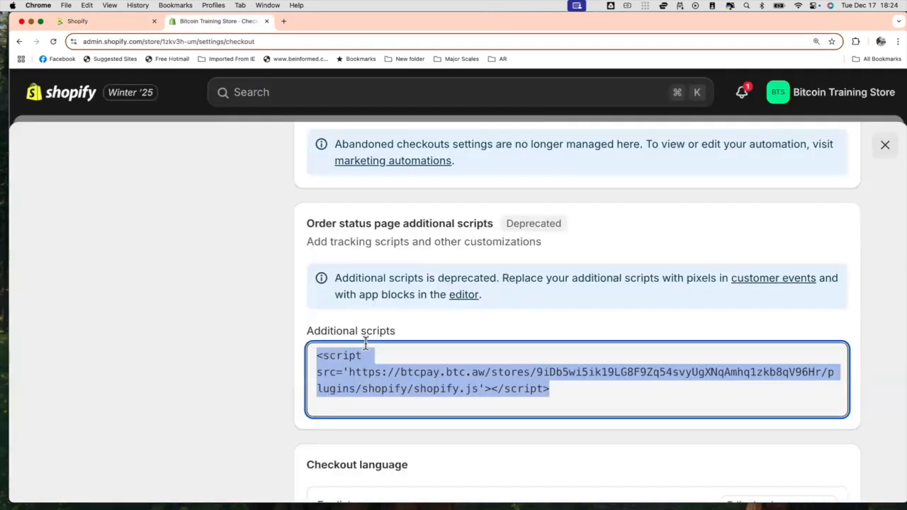
click(433, 402)
drag(569, 394, 318, 355)
scroll(652, 464, down, 5)
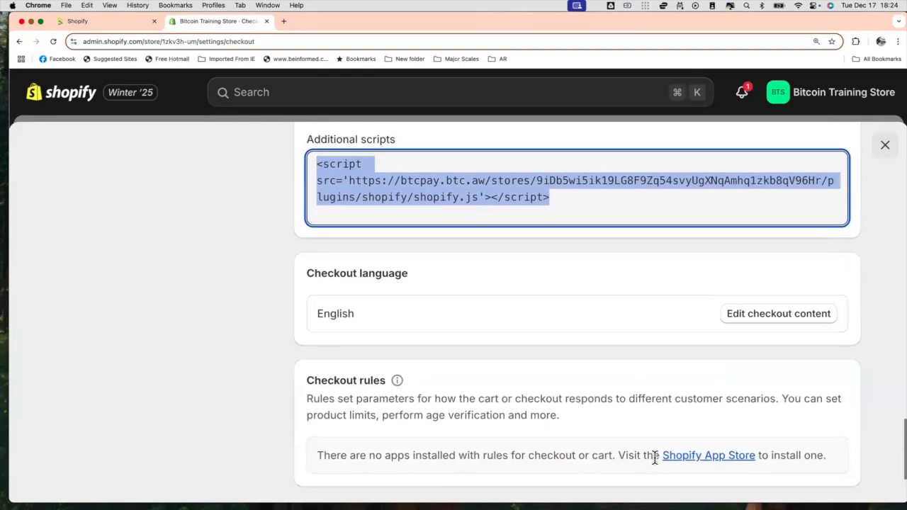
scroll(655, 458, down, 3)
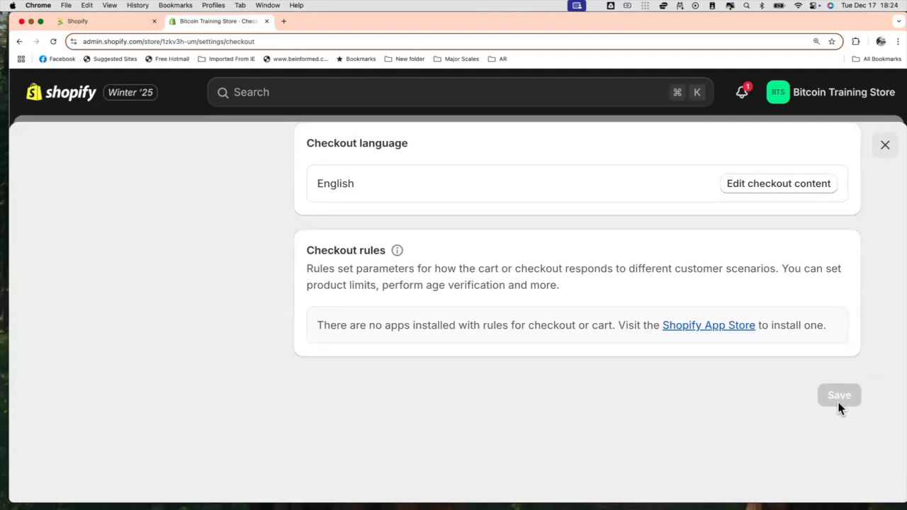
scroll(709, 399, up, 6)
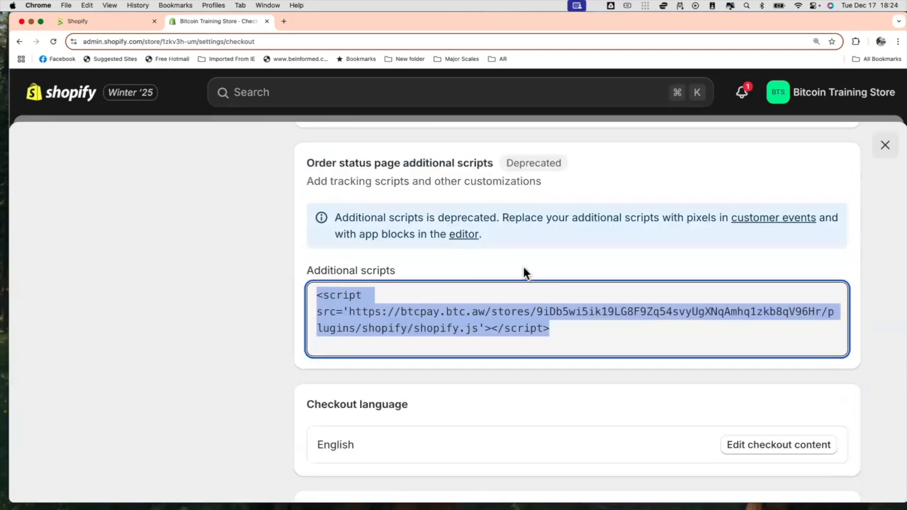
Step: Deselect the shopify.js script and scroll back to the top of the checkout settings
click(591, 347)
scroll(591, 346, up, 2)
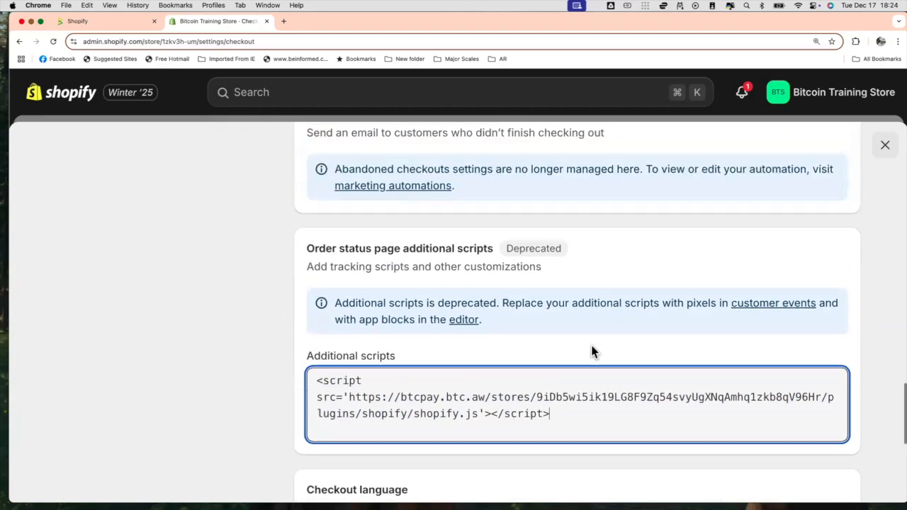
scroll(593, 351, up, 3)
scroll(592, 348, up, 3)
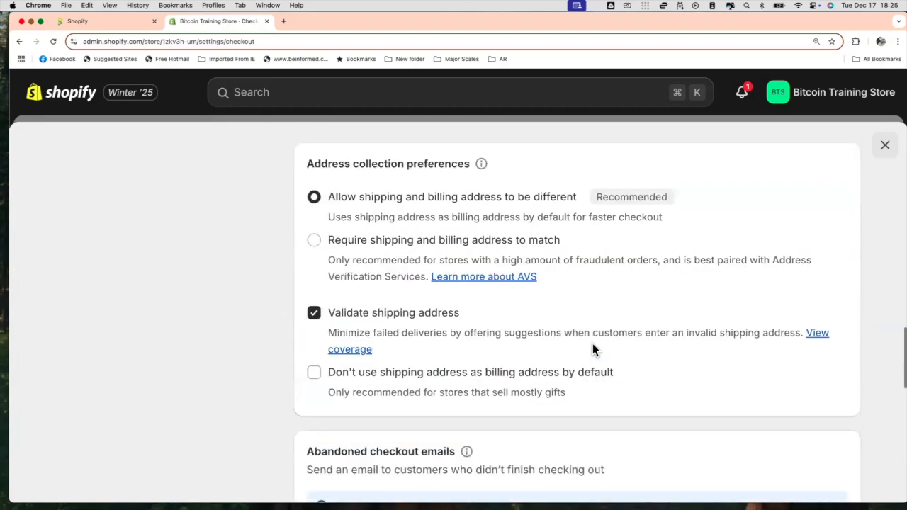
scroll(592, 344, up, 1)
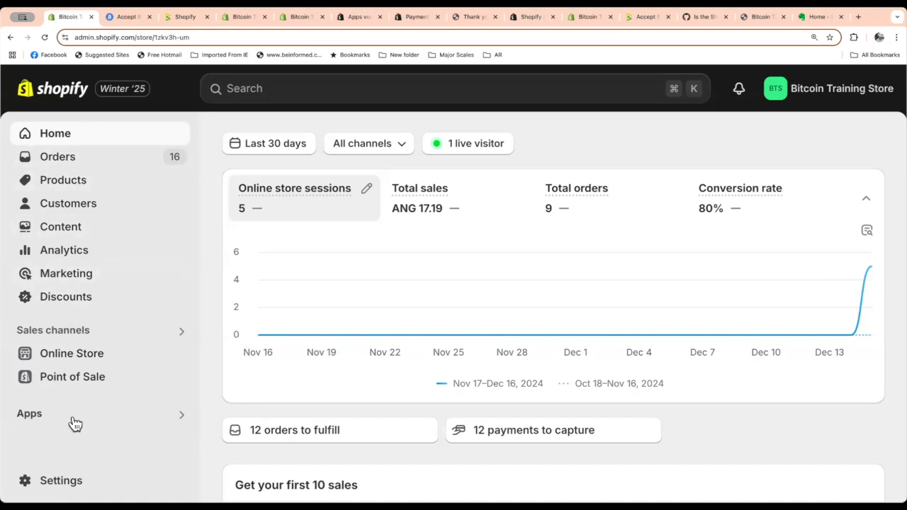
Step: Open General settings and show the options beside the US Dollar (USD $) currency display
click(71, 484)
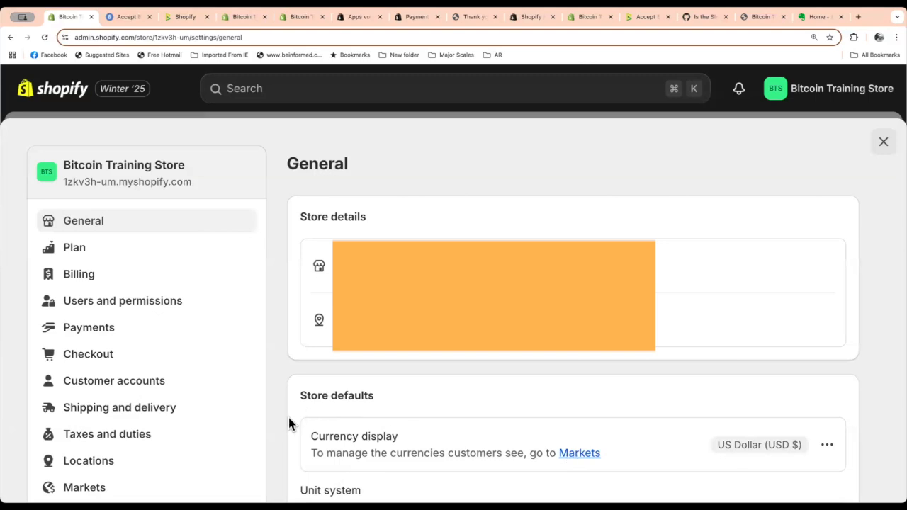
click(828, 446)
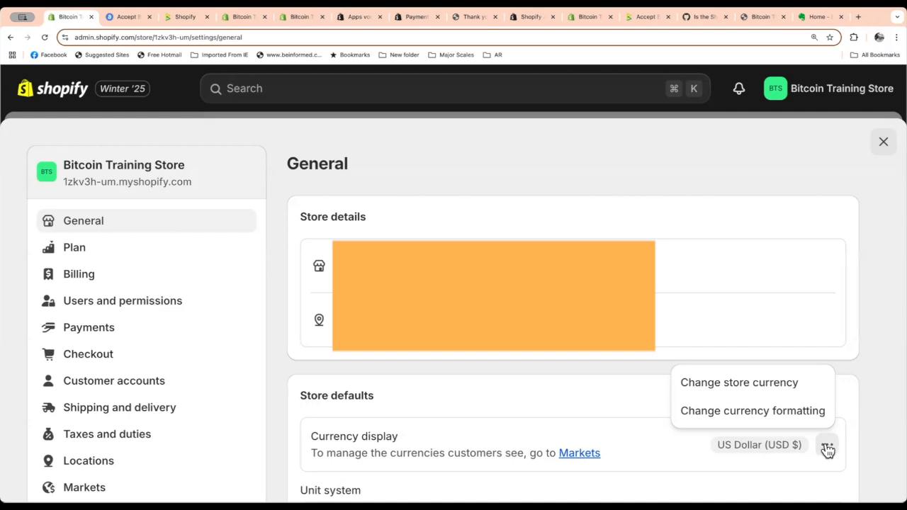
Step: Close the currency options menu, leaving the store currency at US Dollar (USD $)
click(876, 376)
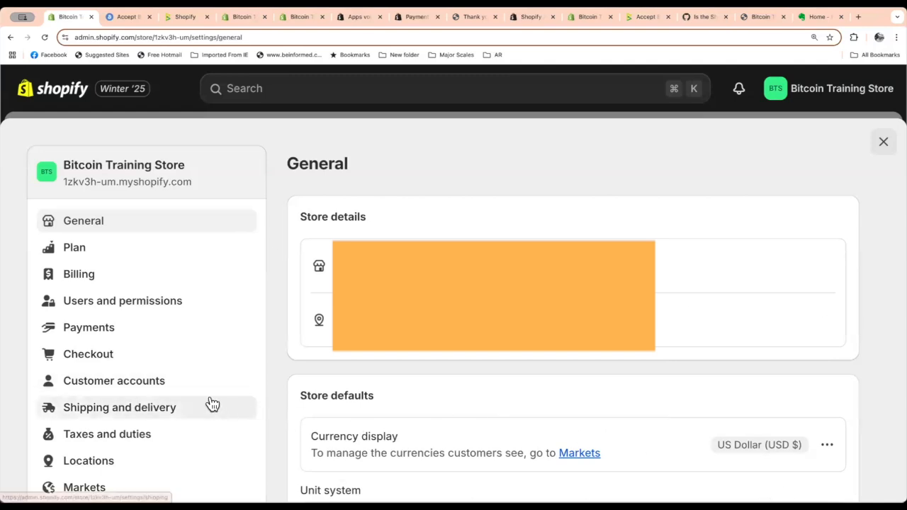
Step: Go to Apps and sales channels and enter the Online Store channel's Themes page
scroll(209, 401, down, 2)
scroll(214, 397, down, 2)
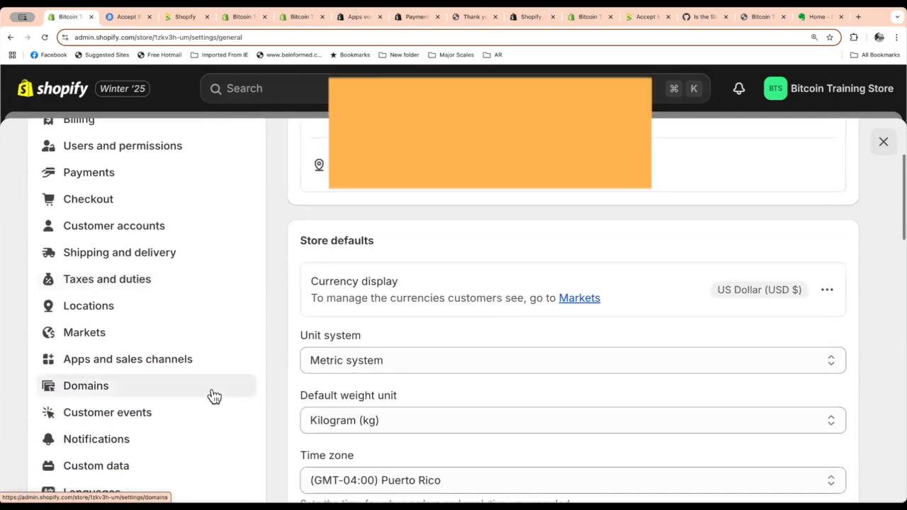
scroll(214, 397, down, 2)
scroll(215, 395, down, 2)
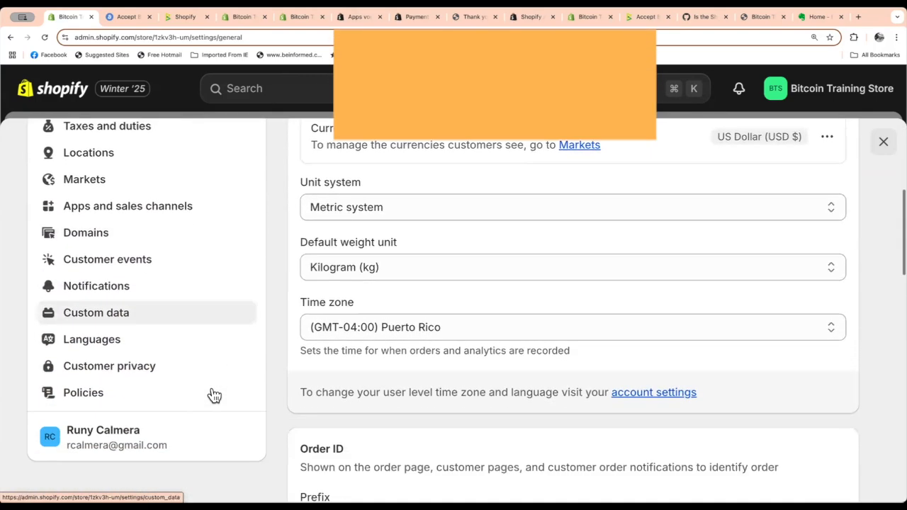
scroll(213, 394, up, 5)
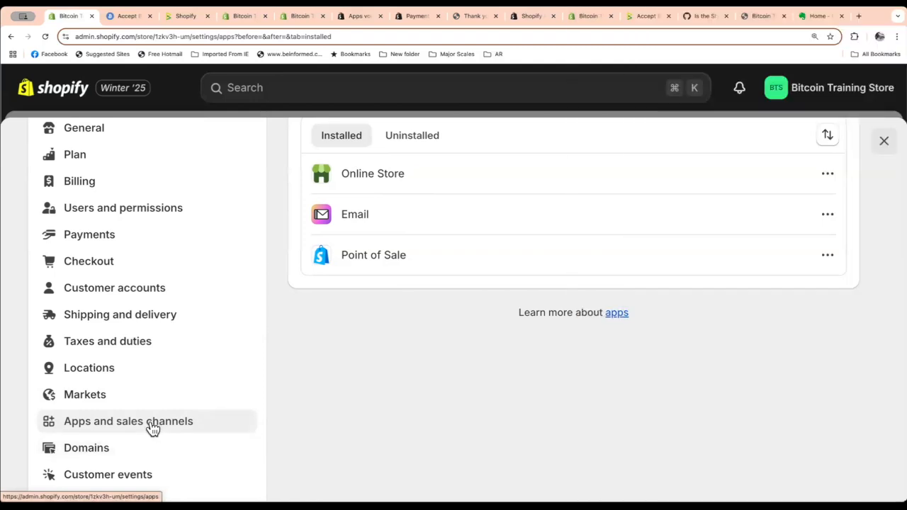
click(153, 430)
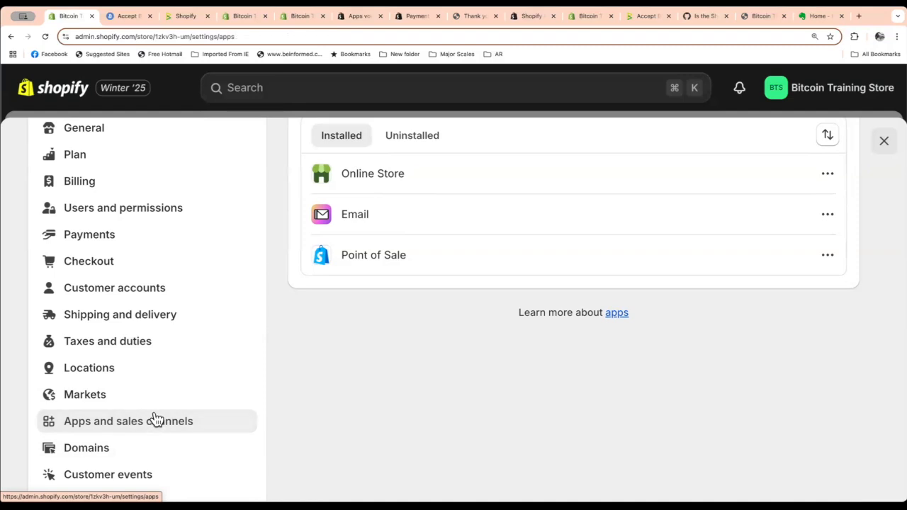
click(372, 181)
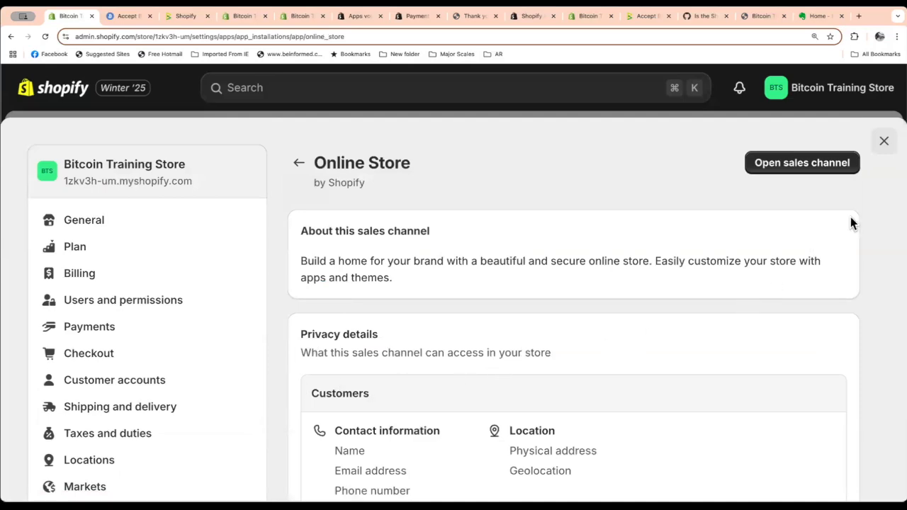
click(826, 163)
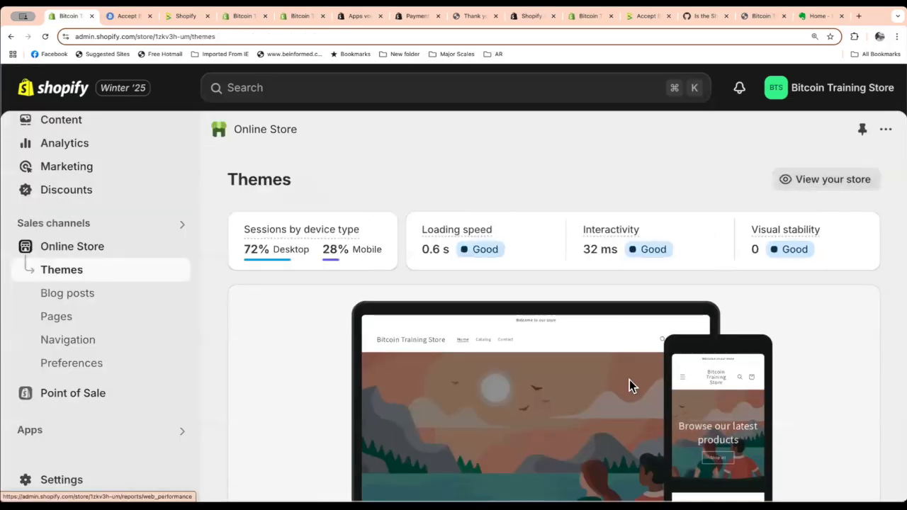
Step: Open the live storefront and find the $1.00 Test Blue T-shirt under Featured products
click(833, 179)
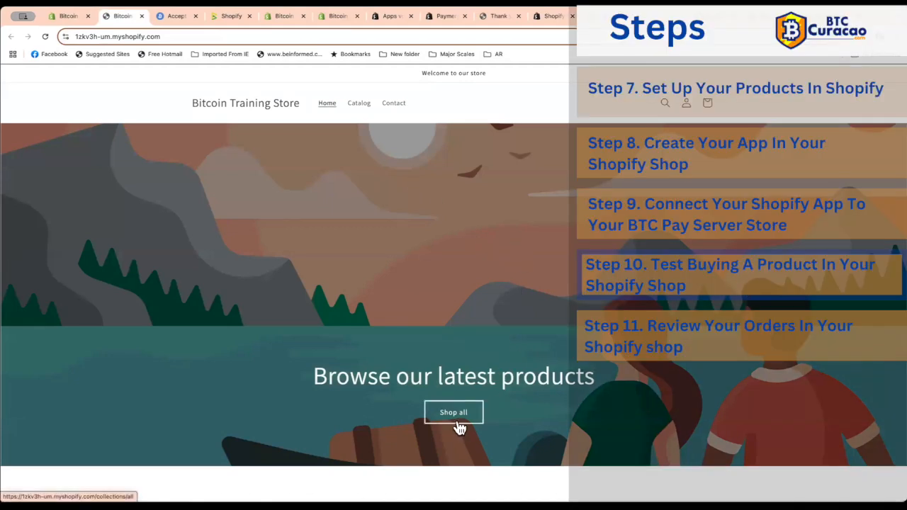
scroll(469, 404, down, 1)
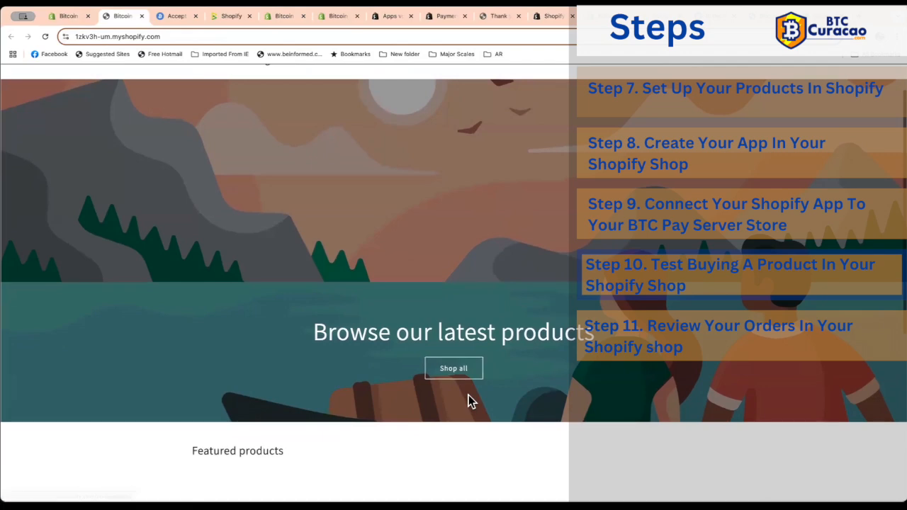
scroll(468, 363, down, 4)
scroll(467, 361, up, 1)
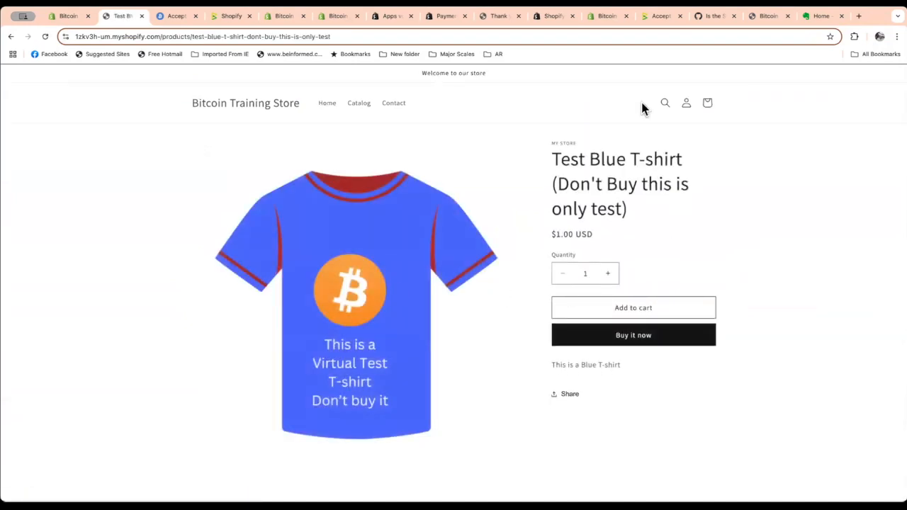
Step: Buy the Test Blue T-shirt immediately and start entering the contact e-mail at checkout
click(640, 339)
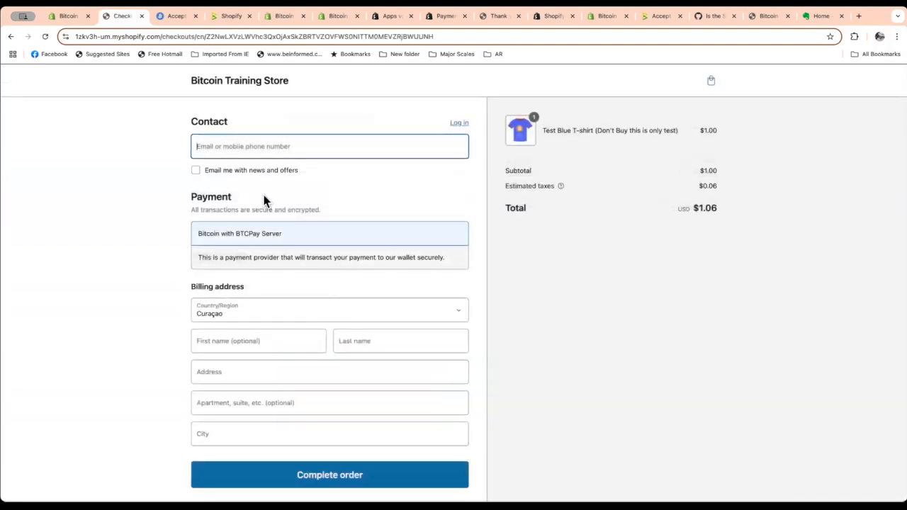
click(248, 142)
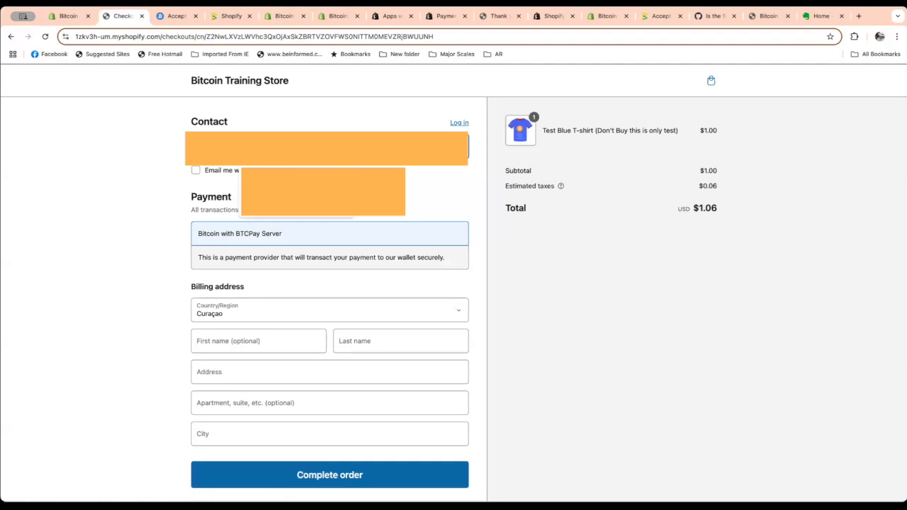
text(a)
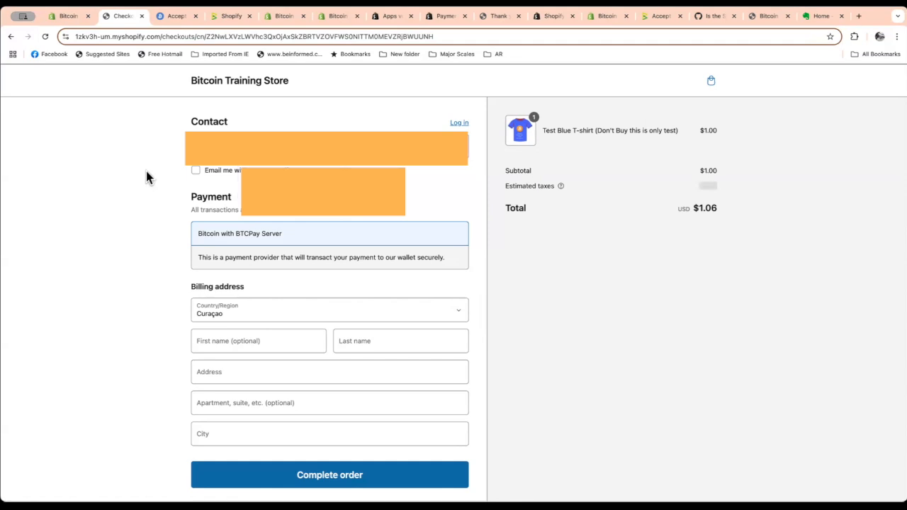
Step: Enter the buyer's first and last name in the billing form
click(226, 343)
text(JO)
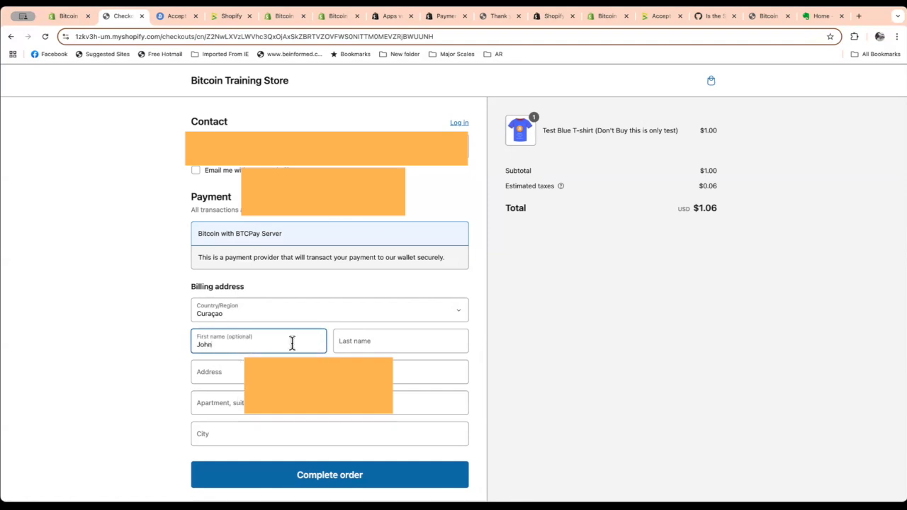
click(364, 342)
text(D)
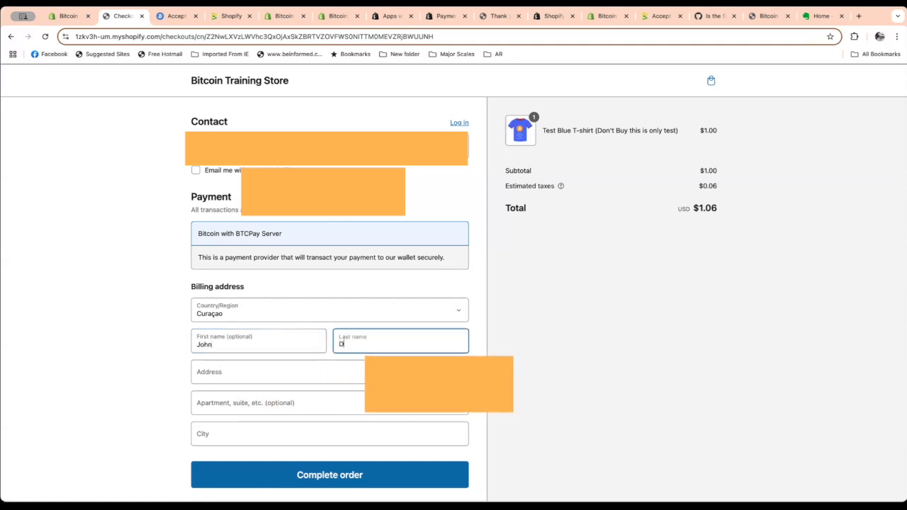
text(poe)
key(BackSpace)
key(BackSpace)
key(BackSpace)
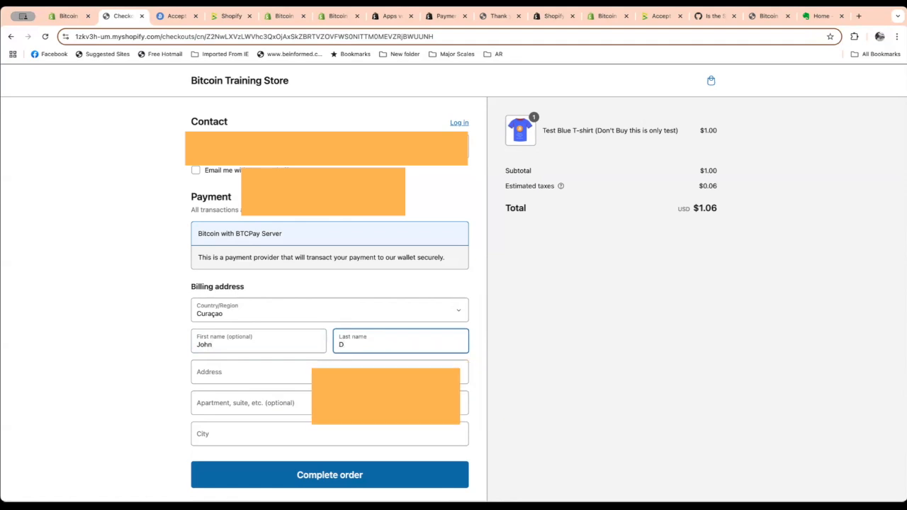
text(oe)
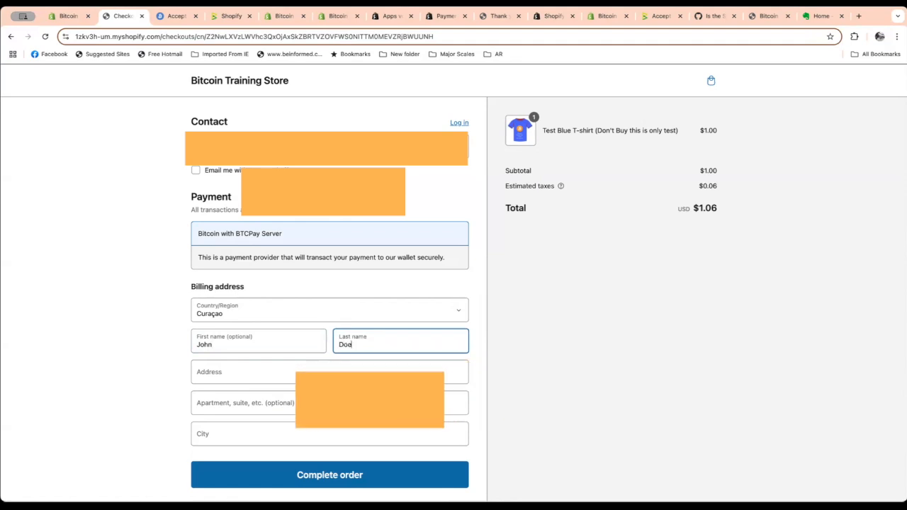
Step: Fill in the billing street address and city
click(206, 374)
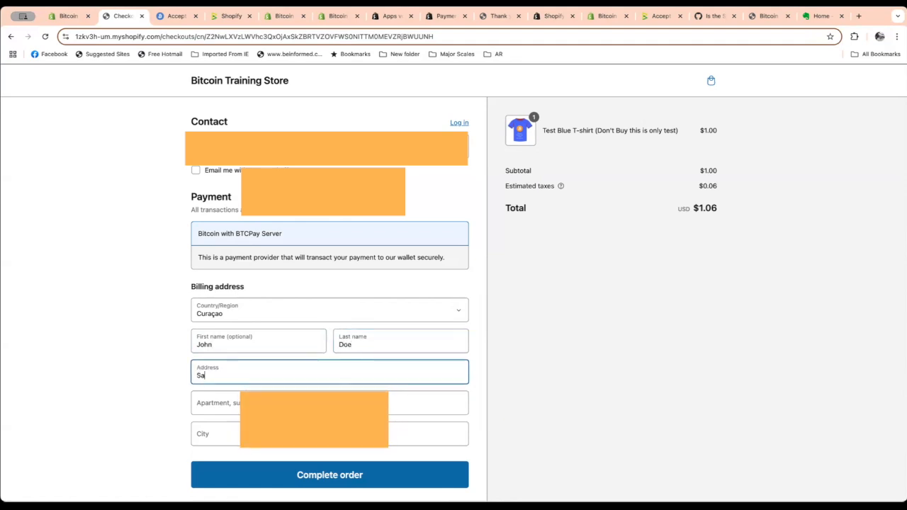
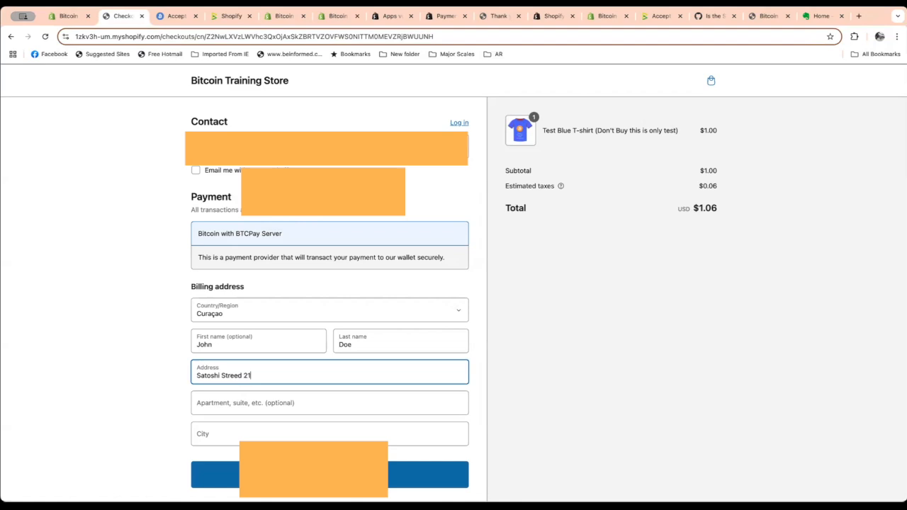
click(207, 433)
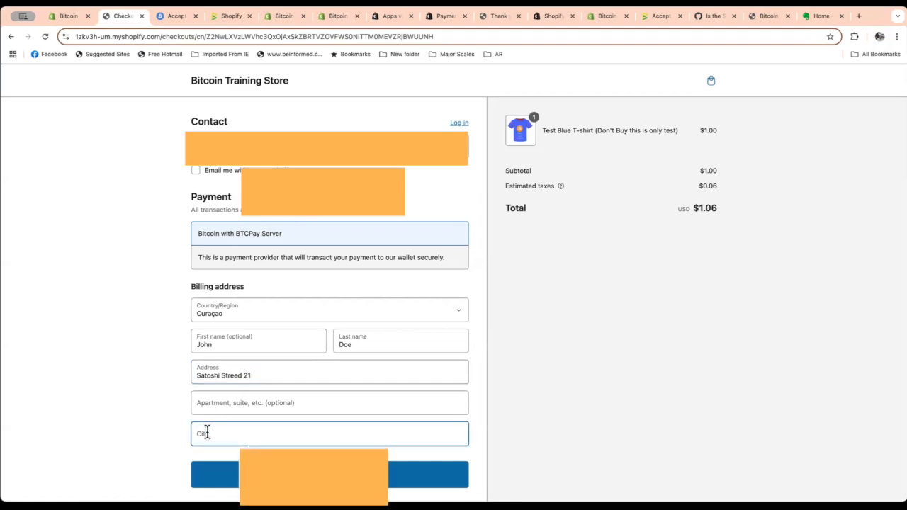
text(Luga)
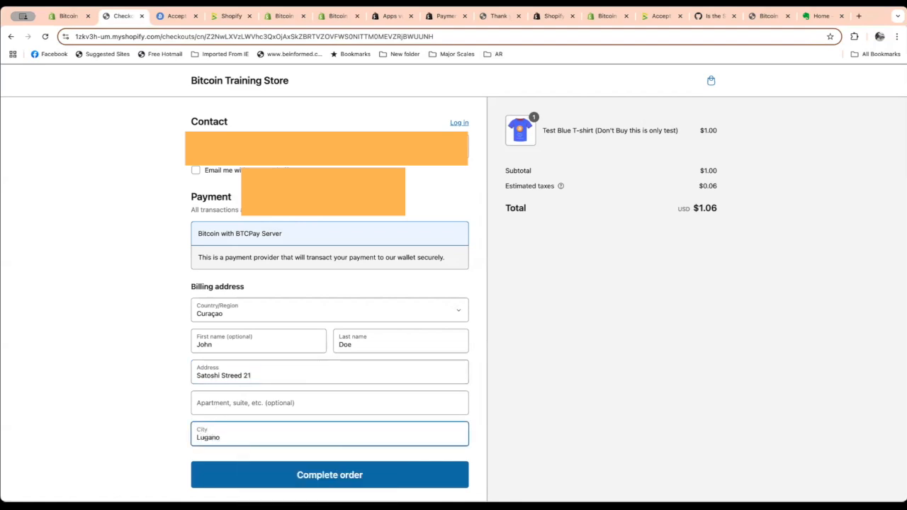
text(no)
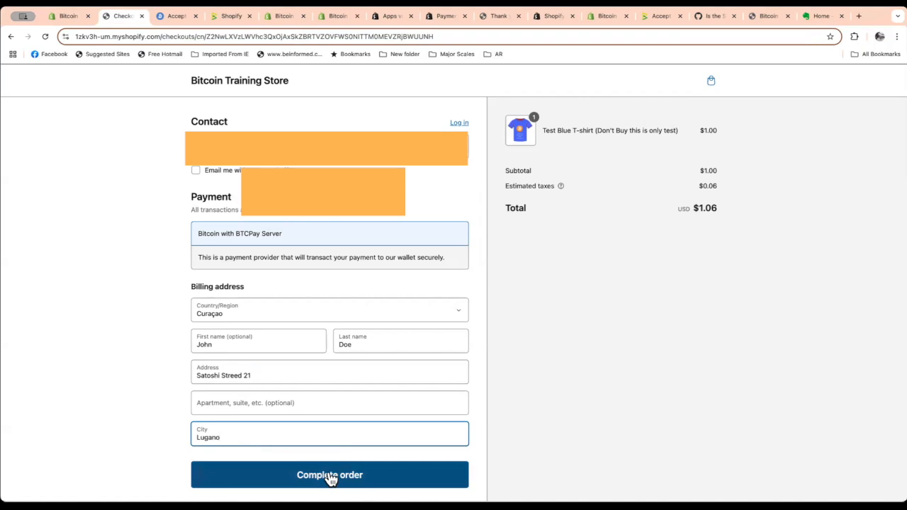
Step: Place the $1.06 test order and open its BTCPay Bitcoin invoice for payment
click(330, 479)
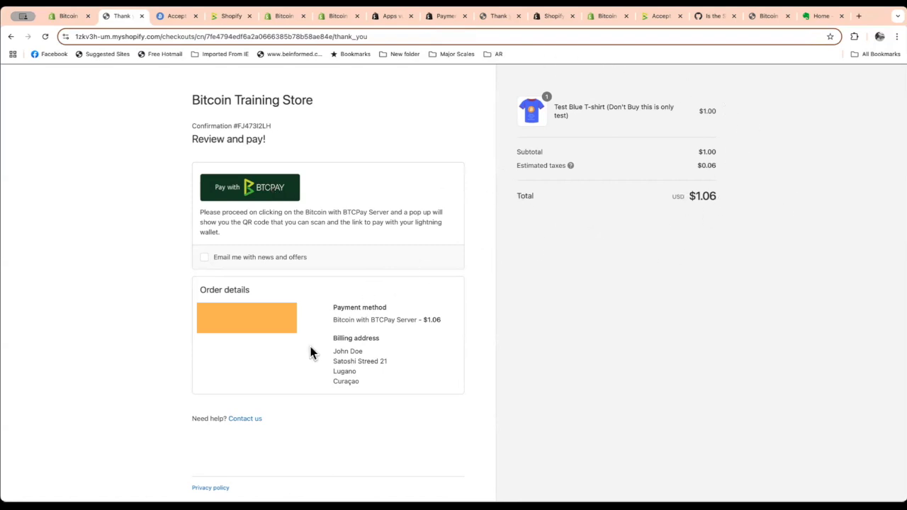
click(249, 188)
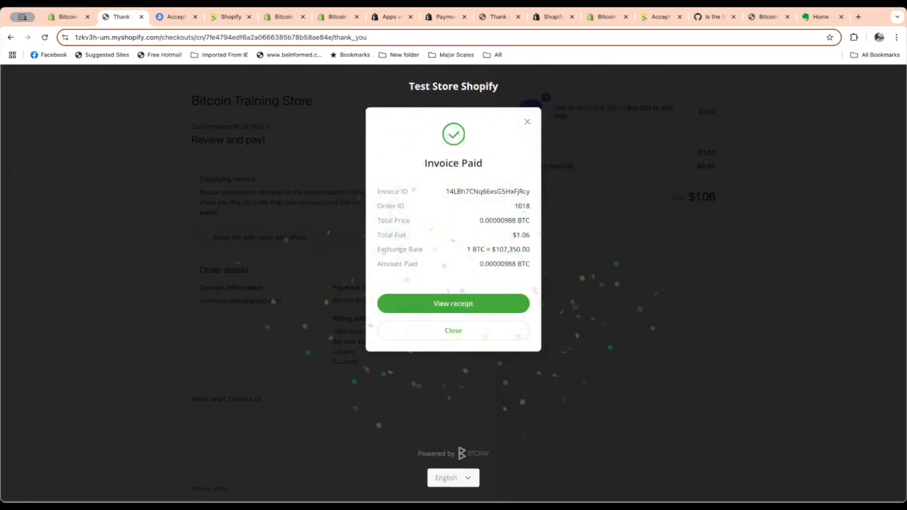
Step: View the receipt for the paid invoice, then return to the Shopify admin
click(468, 304)
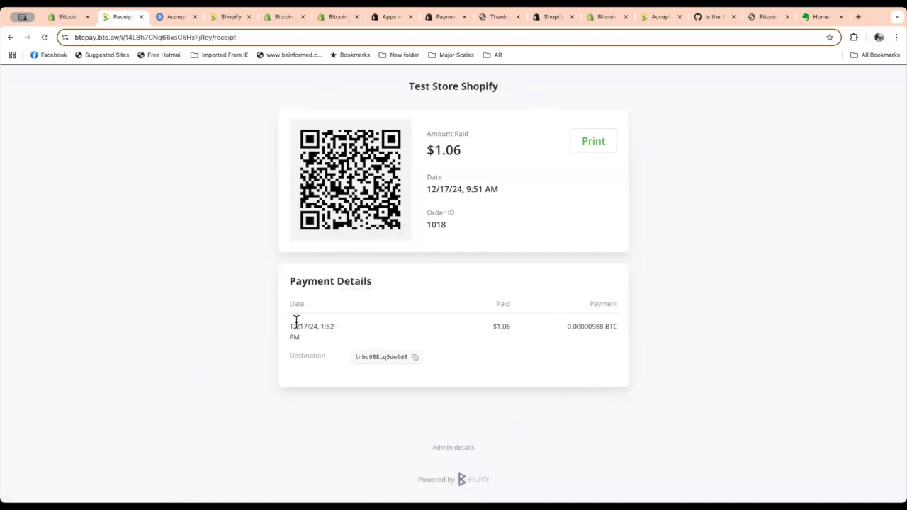
click(71, 17)
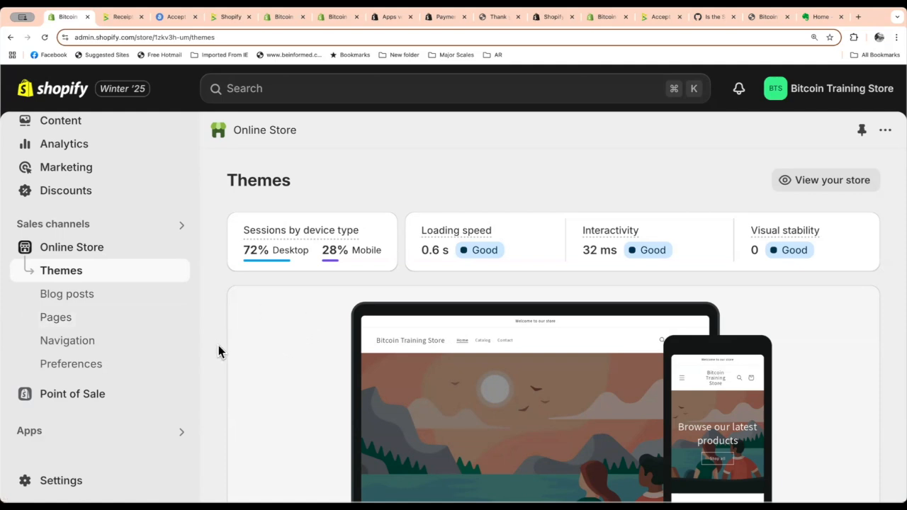
Step: Open the Orders list and switch between the Unpaid and All tabs
click(64, 92)
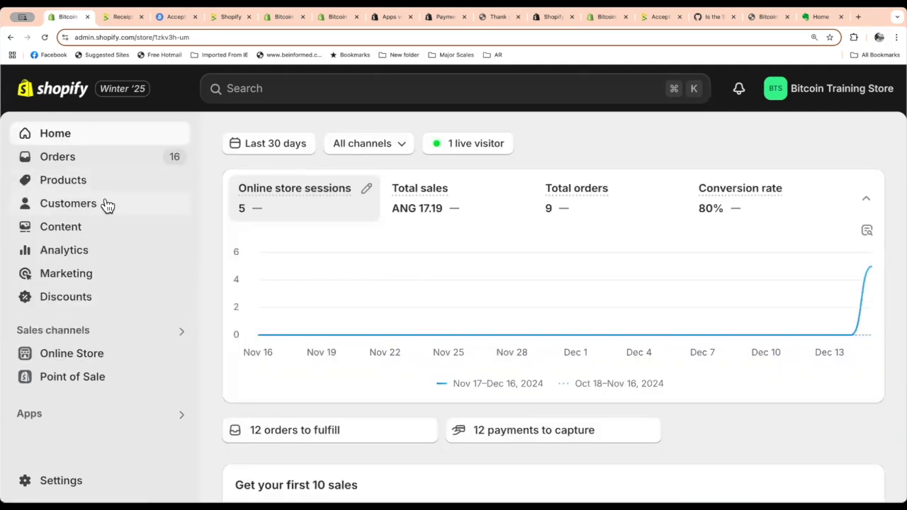
click(65, 160)
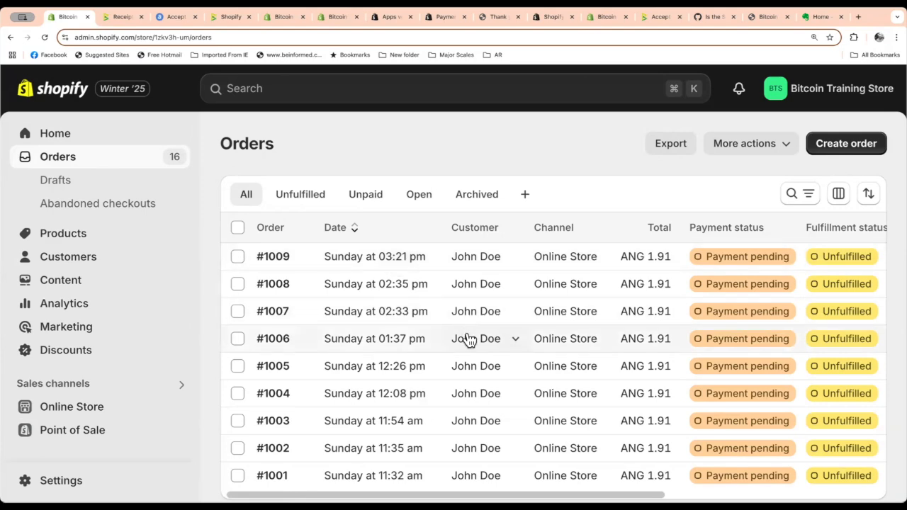
scroll(468, 335, down, 2)
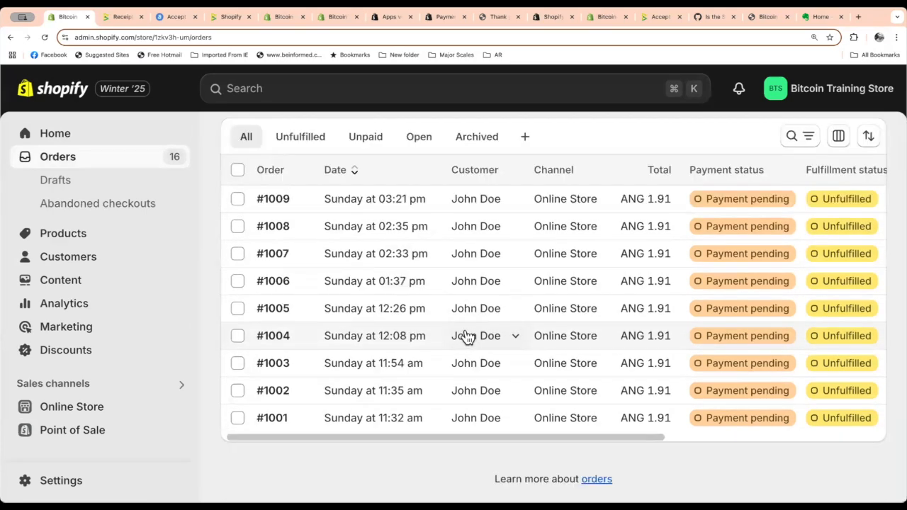
scroll(442, 255, up, 2)
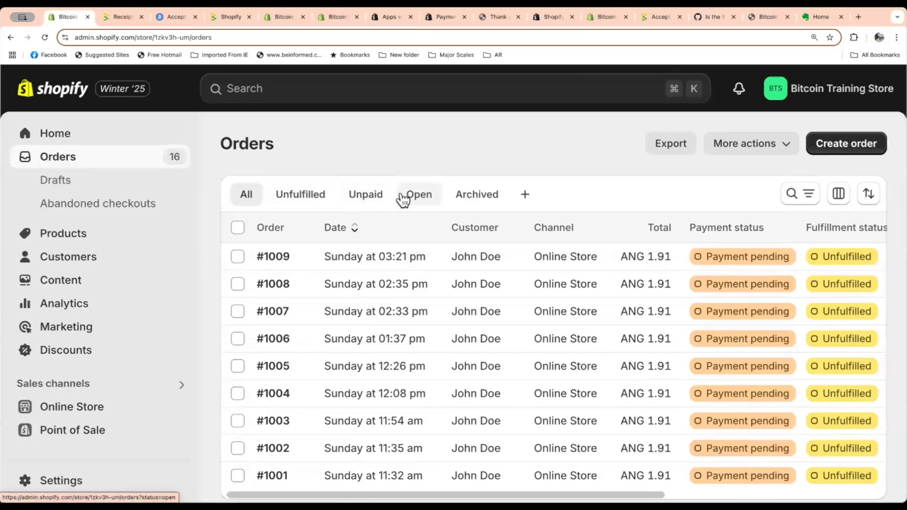
click(366, 200)
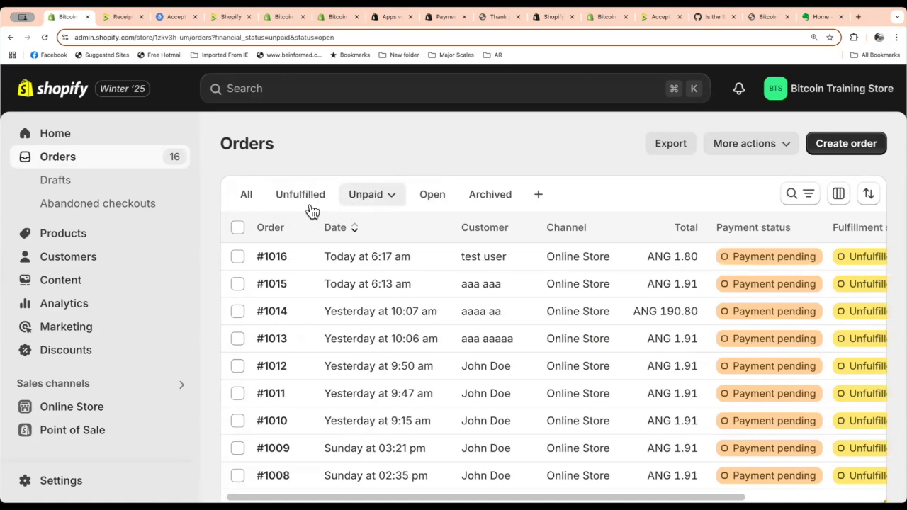
click(249, 198)
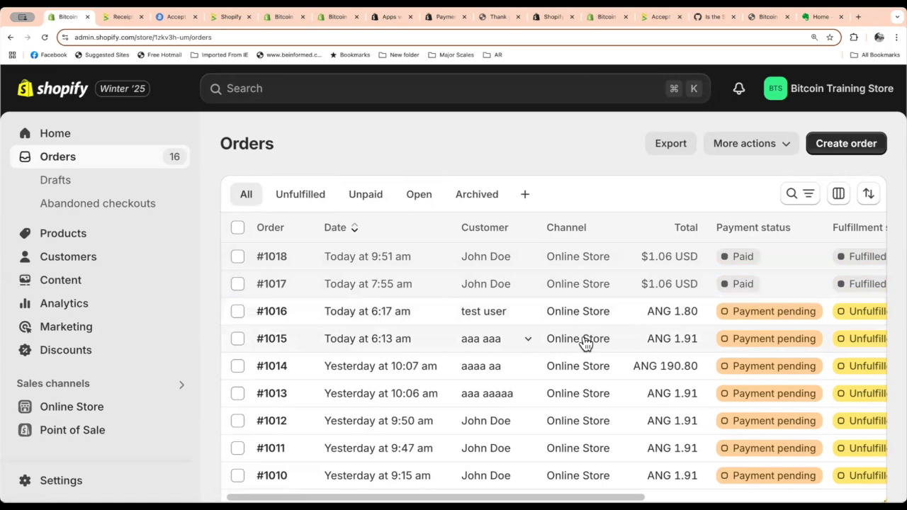
scroll(587, 343, down, 1)
scroll(587, 343, down, 4)
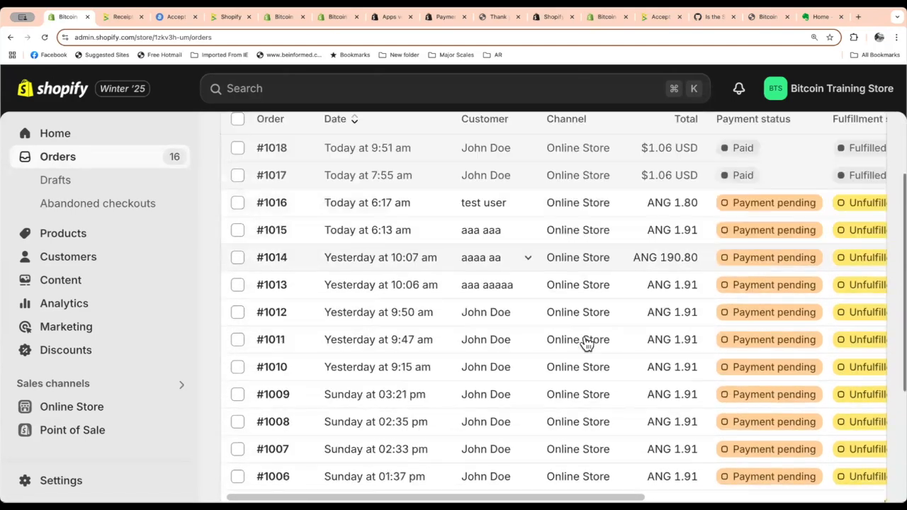
scroll(587, 343, up, 5)
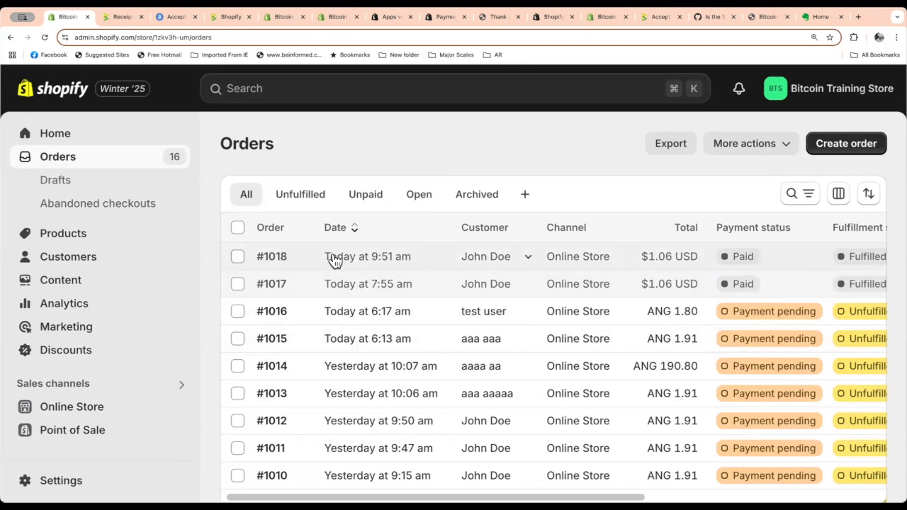
Step: Check order #1018's Paid and Fulfilled status columns and open its details
click(238, 257)
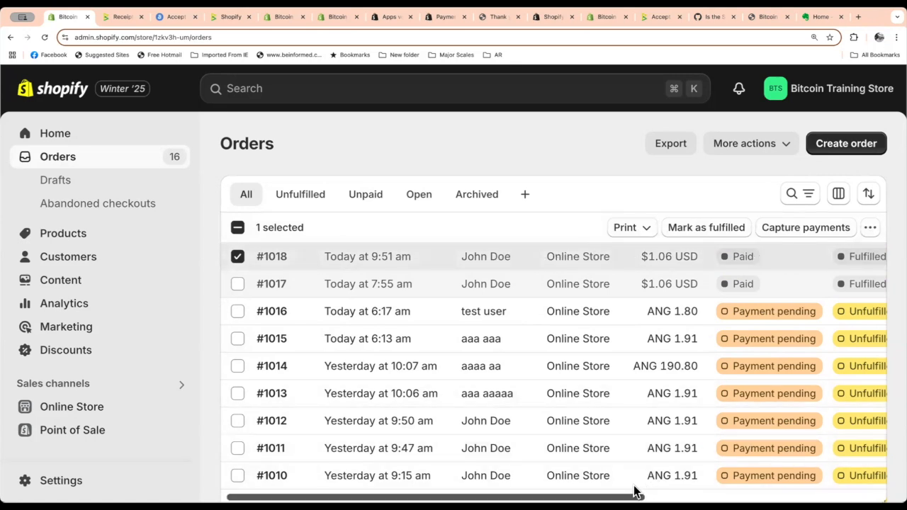
drag(633, 492, 891, 470)
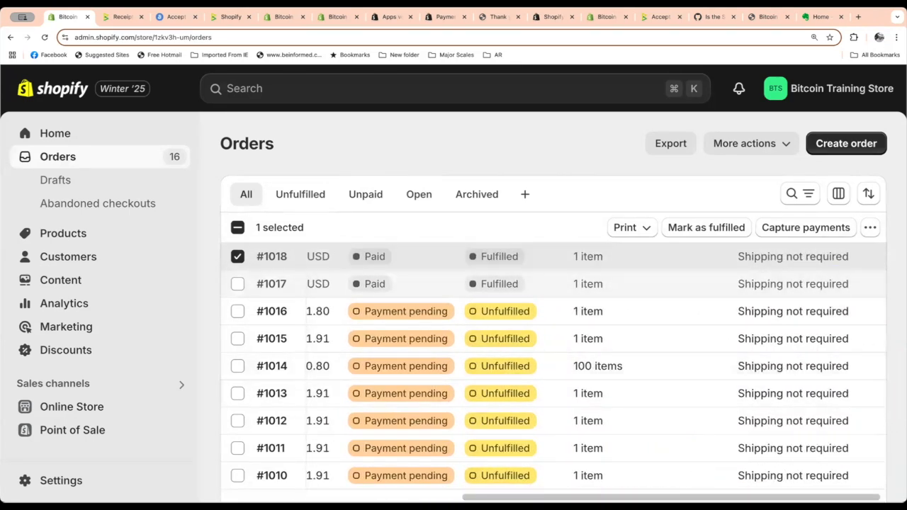
drag(677, 491, 427, 491)
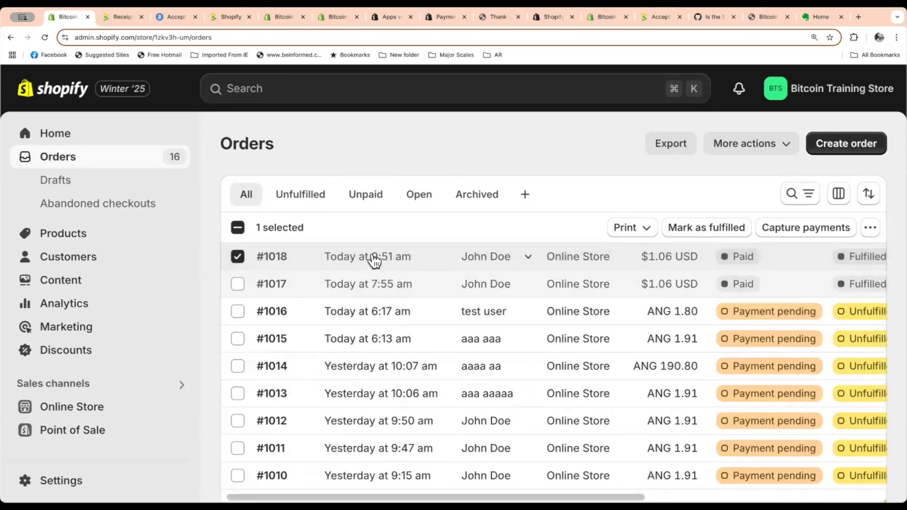
click(238, 255)
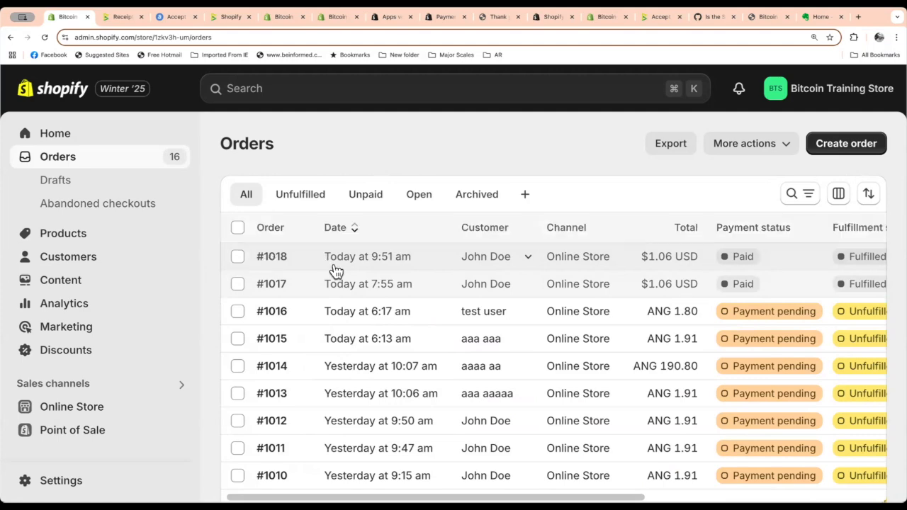
click(341, 265)
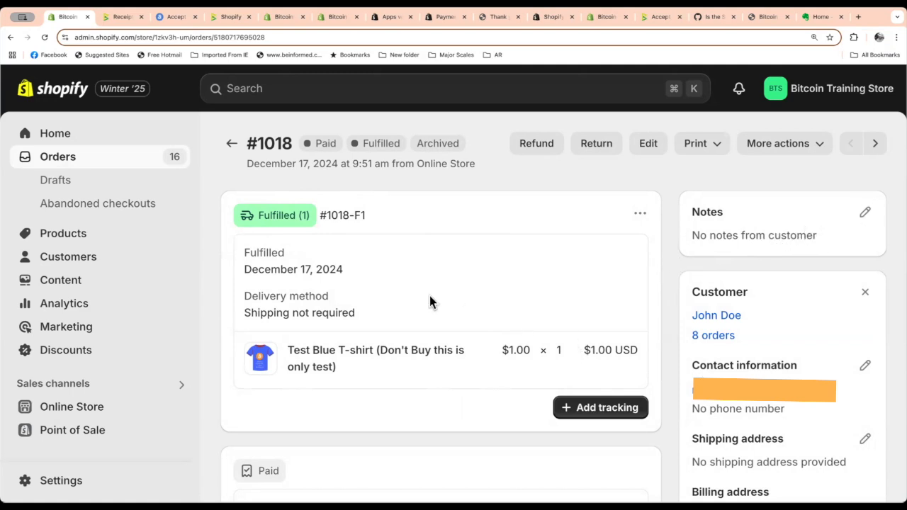
Step: Review order #1018's timeline for the $1.06 BTCPay Server capture, then go to Analytics
scroll(433, 296, down, 5)
scroll(434, 297, up, 1)
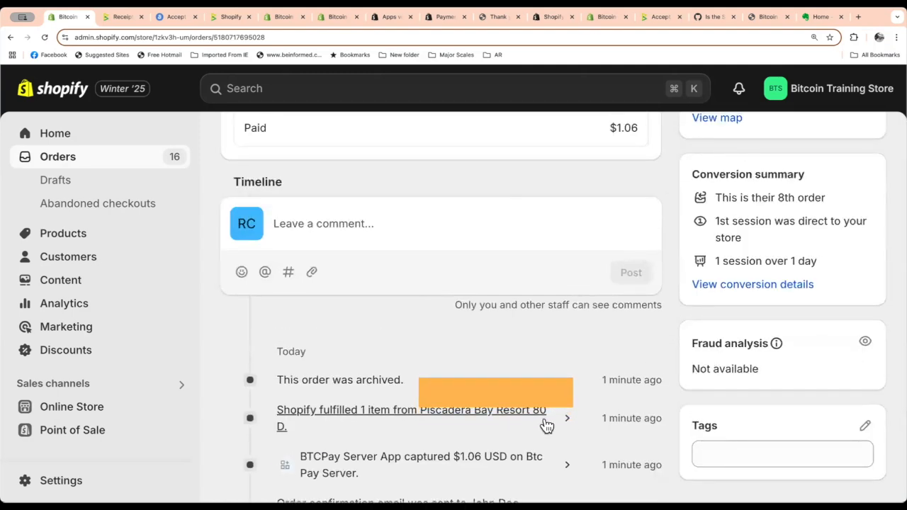
scroll(498, 413, down, 2)
scroll(498, 410, down, 3)
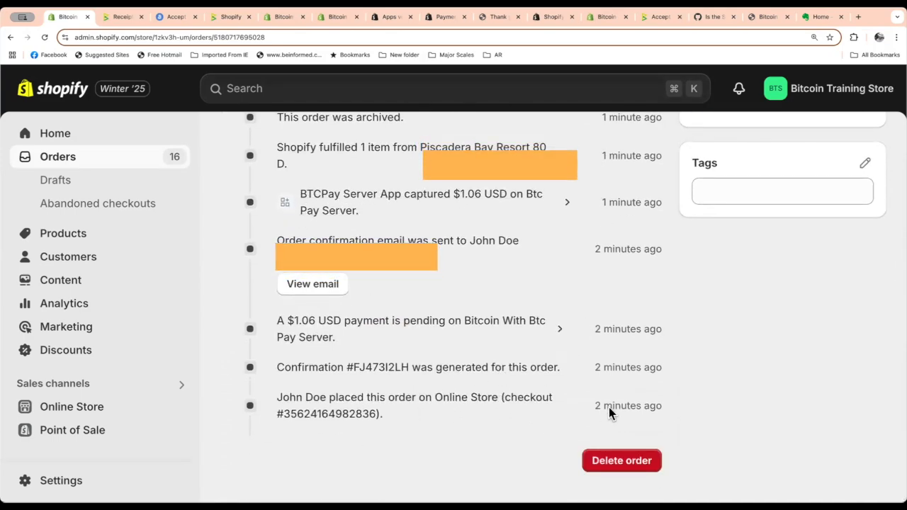
scroll(643, 407, up, 1)
scroll(643, 403, up, 1)
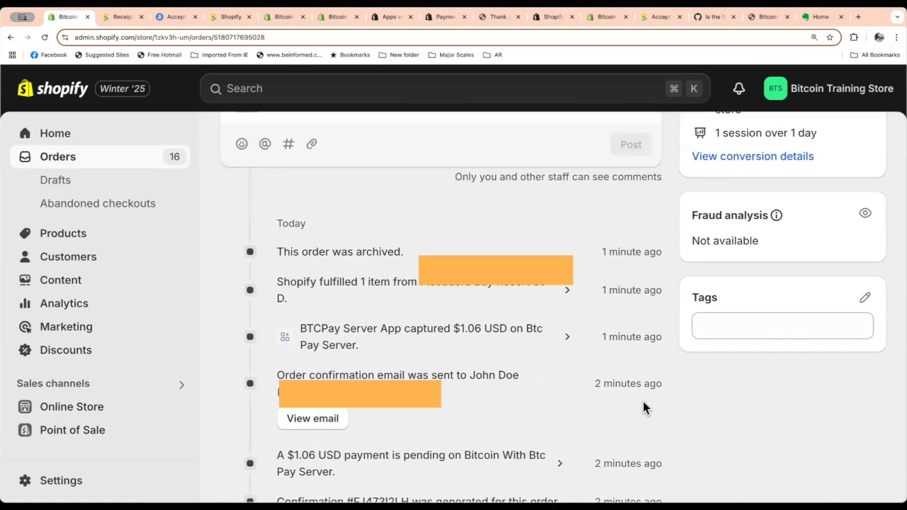
click(66, 306)
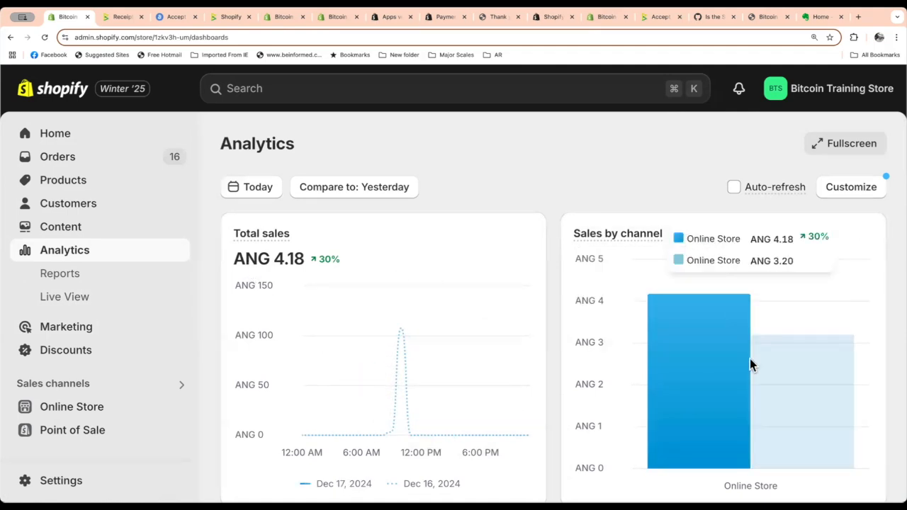
scroll(709, 418, down, 2)
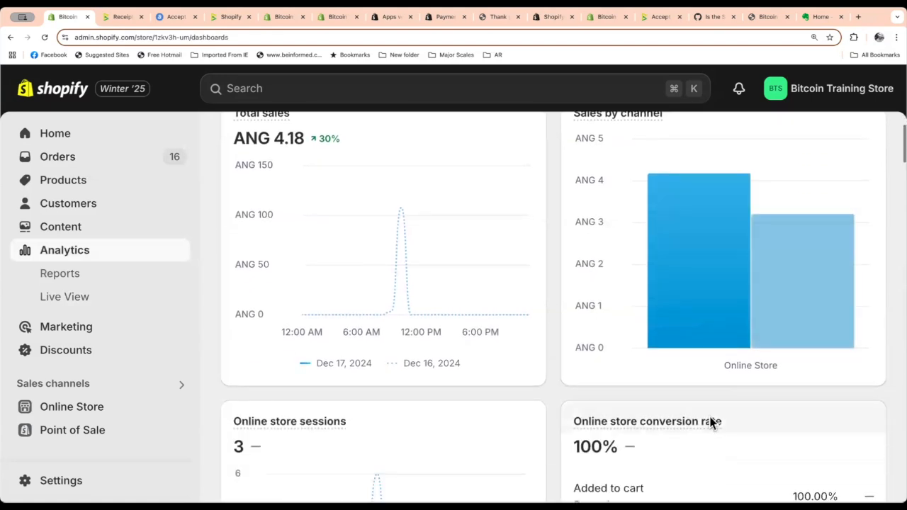
scroll(757, 302, down, 1)
scroll(756, 308, down, 2)
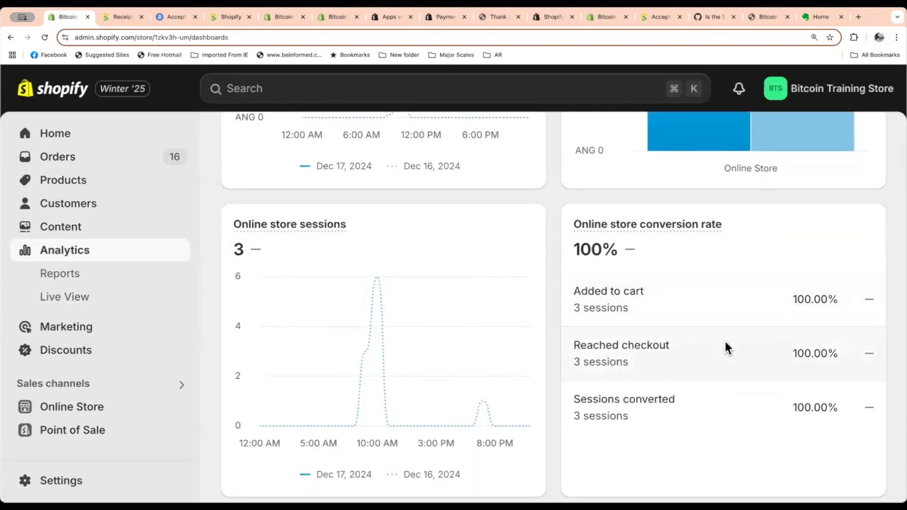
scroll(725, 344, down, 1)
scroll(725, 346, down, 5)
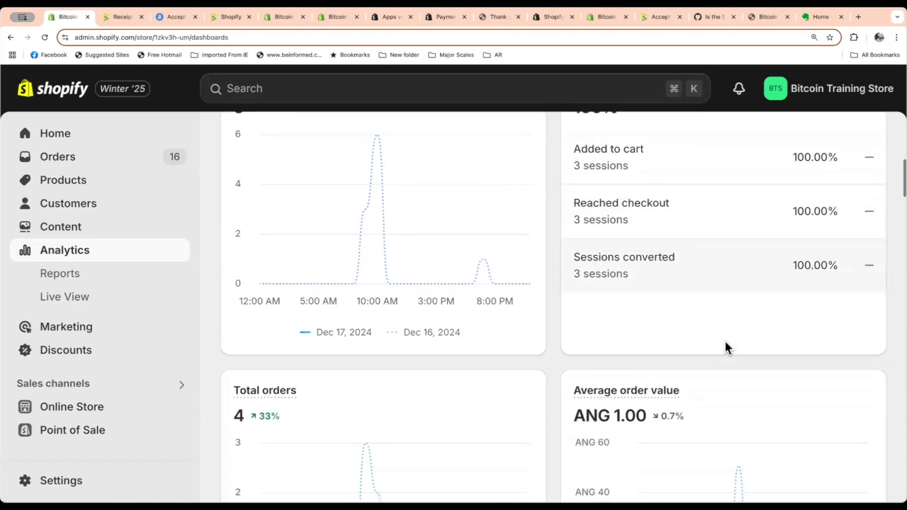
scroll(725, 346, up, 2)
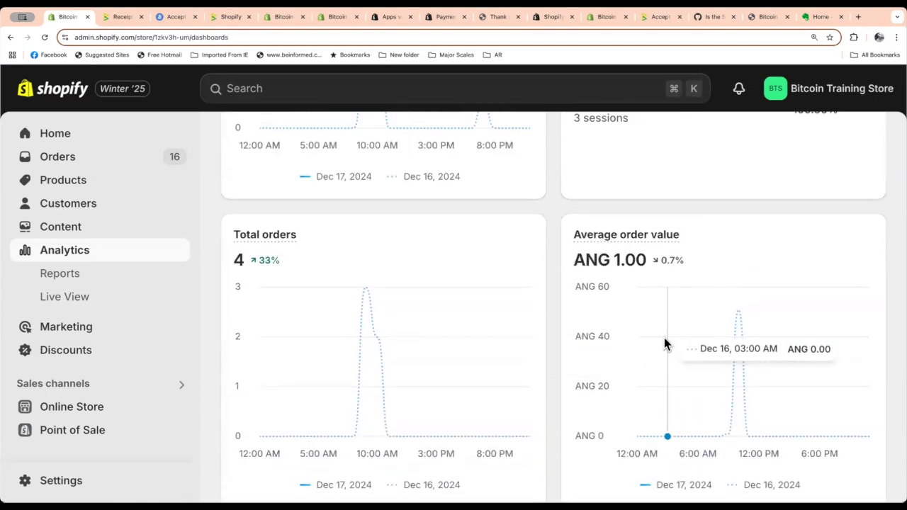
scroll(664, 344, down, 1)
scroll(664, 338, down, 4)
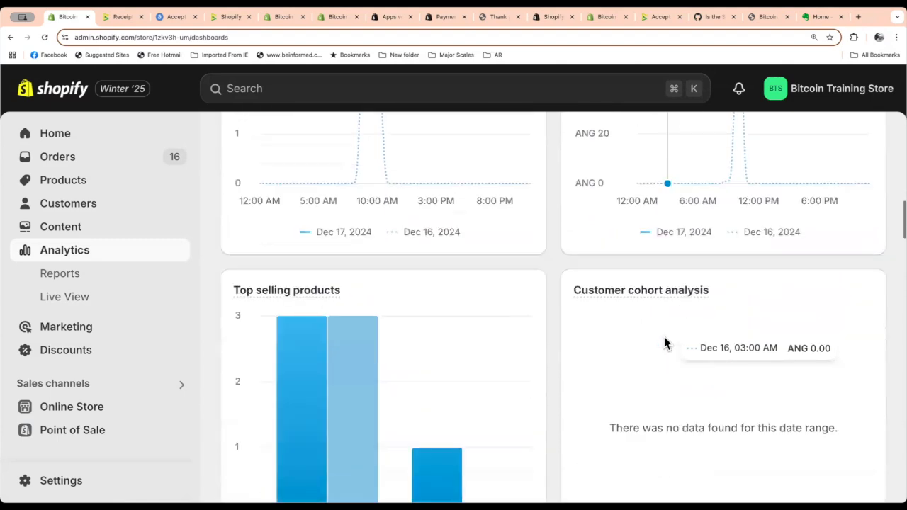
scroll(664, 337, down, 1)
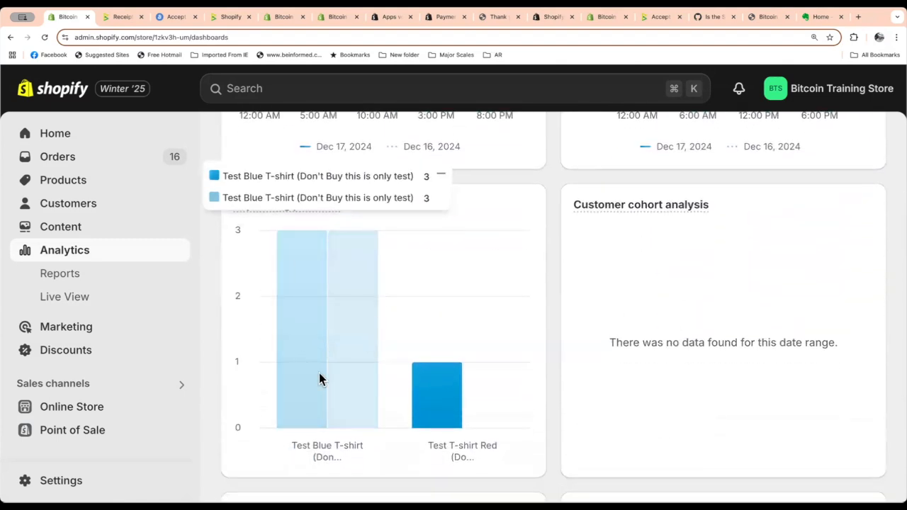
scroll(694, 379, down, 3)
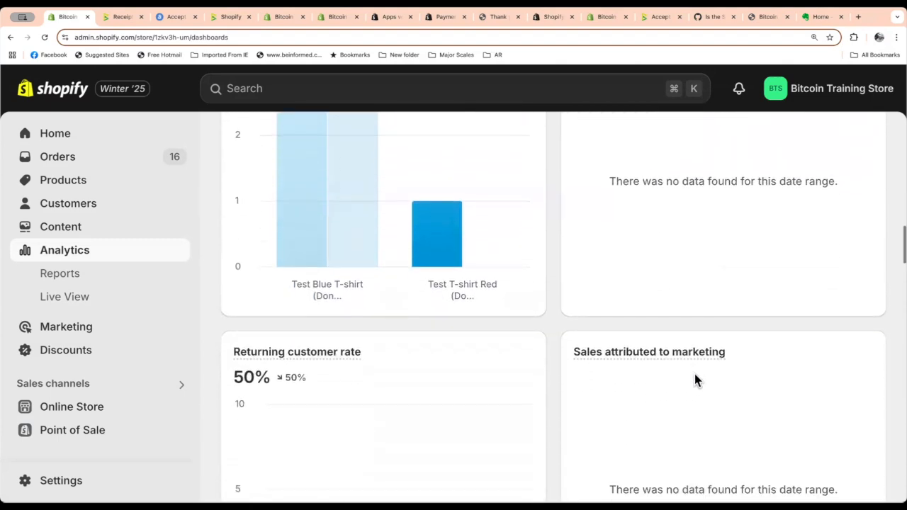
scroll(695, 376, down, 3)
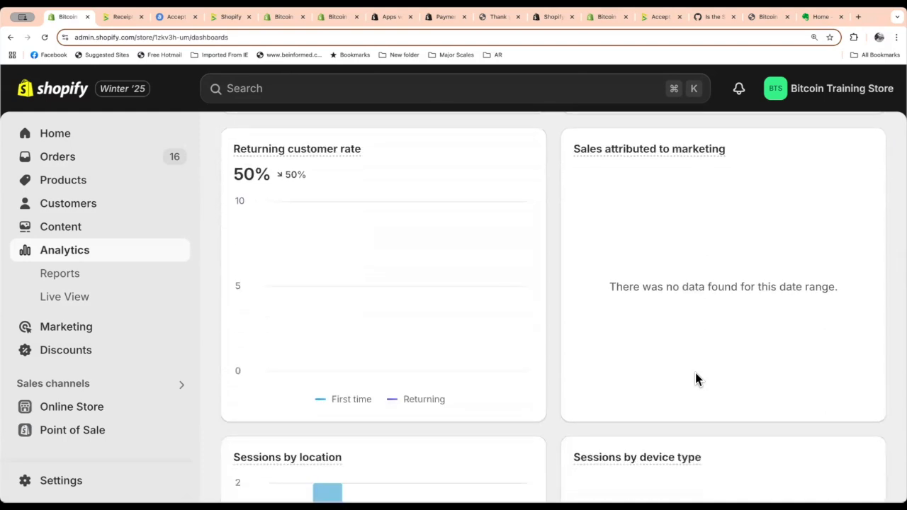
scroll(696, 379, down, 3)
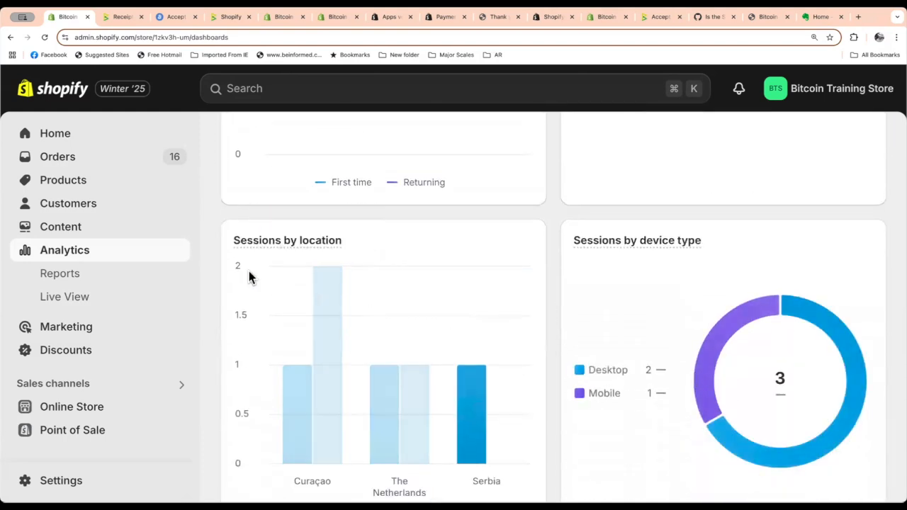
scroll(665, 344, down, 1)
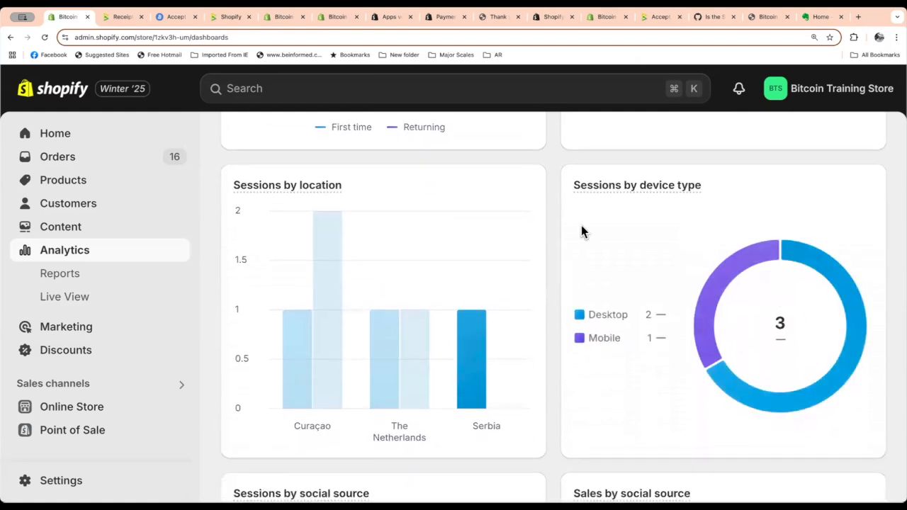
scroll(736, 384, down, 3)
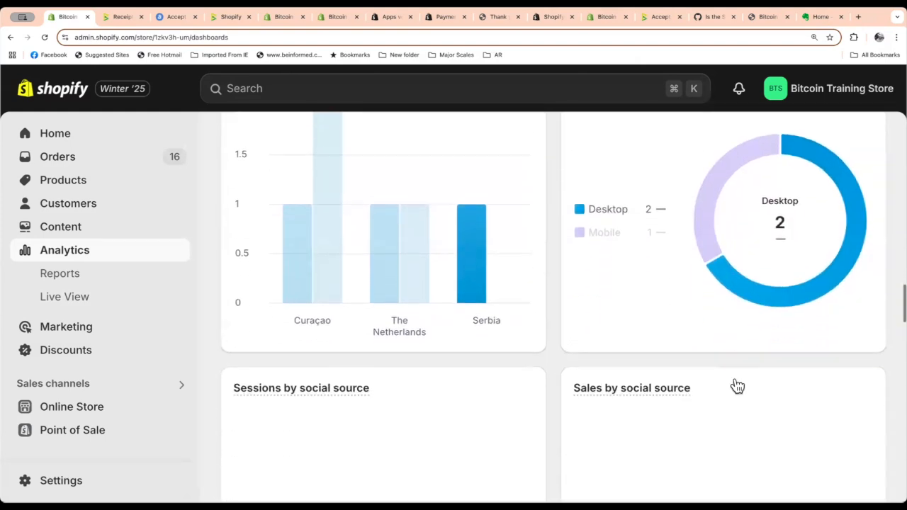
scroll(735, 380, down, 2)
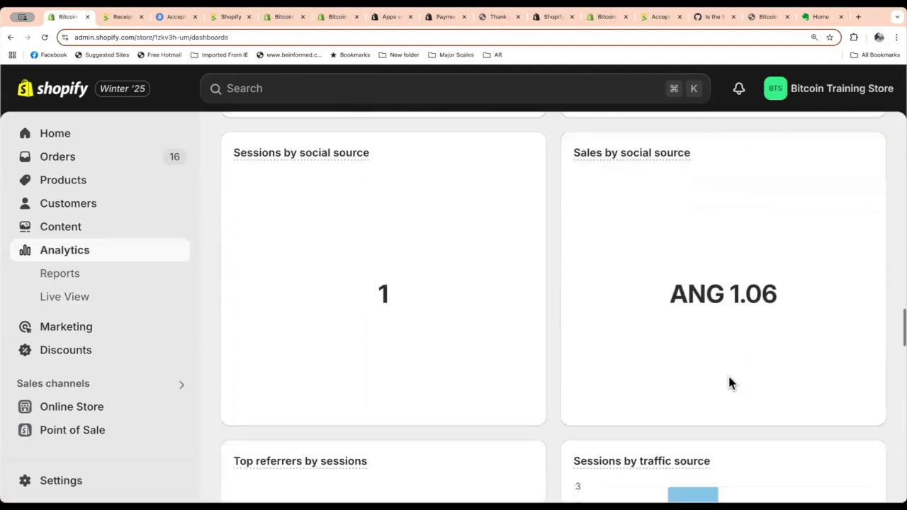
scroll(396, 305, down, 2)
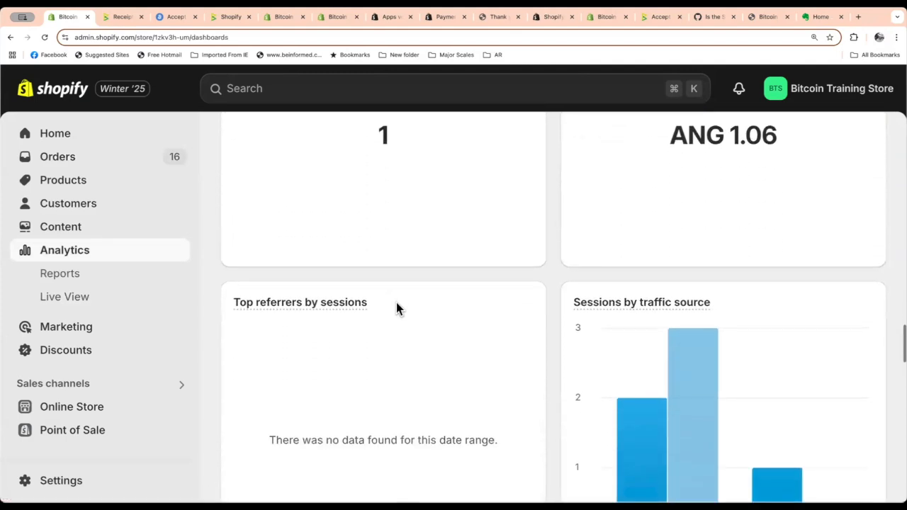
scroll(396, 305, down, 2)
scroll(694, 340, down, 2)
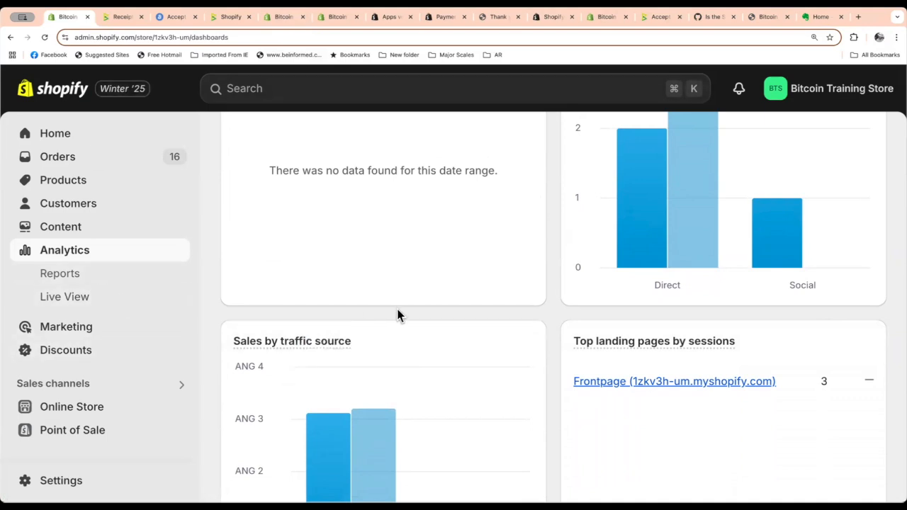
click(239, 38)
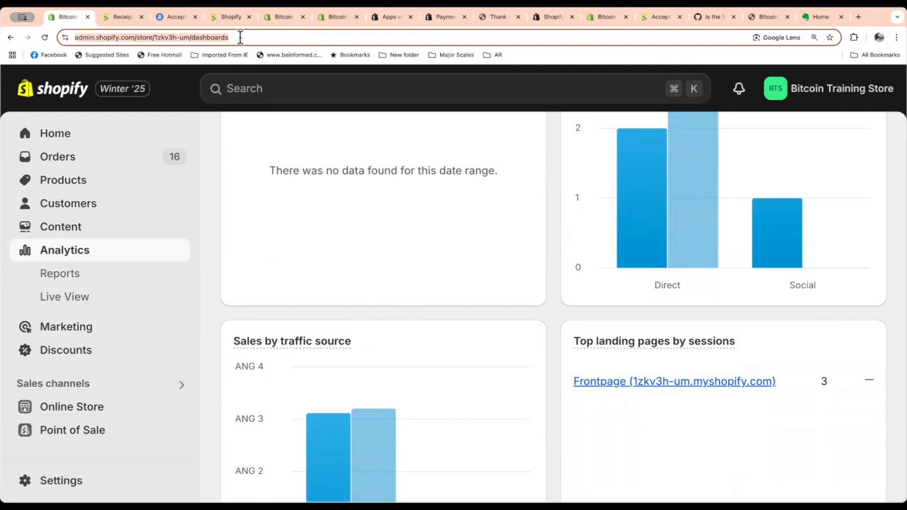
Step: Go to blink.sv, then dashboard.blink.sv, and choose Sign in with Blink
text(blin)
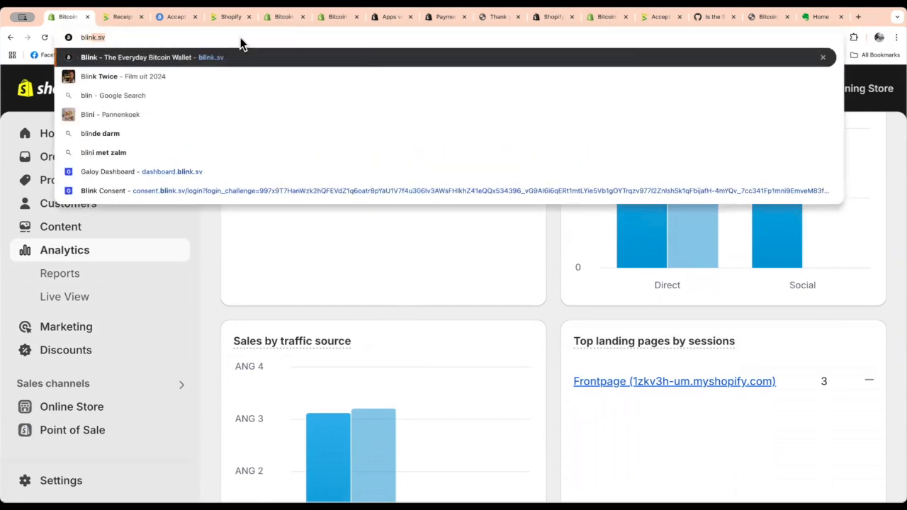
key(Return)
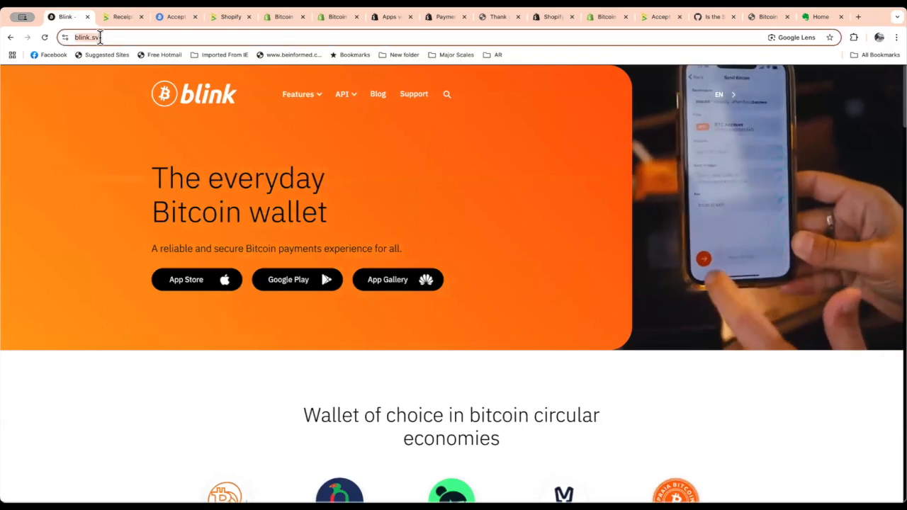
click(100, 38)
text(dashboard.)
key(Return)
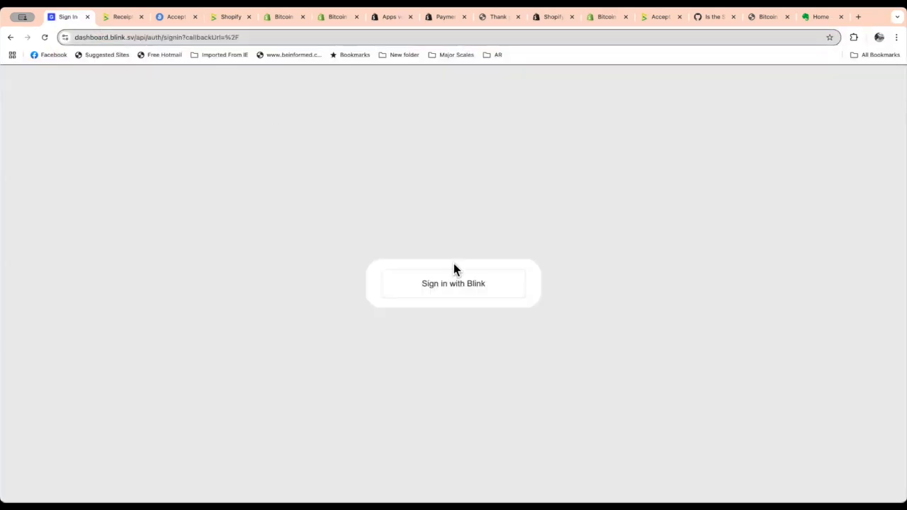
click(471, 293)
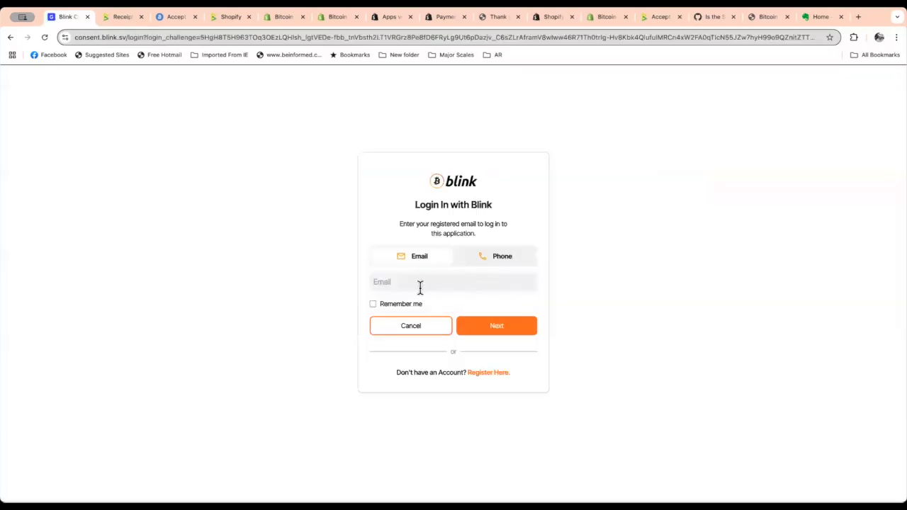
Step: Enter the account e-mail, then the verification code and authenticator code
click(421, 284)
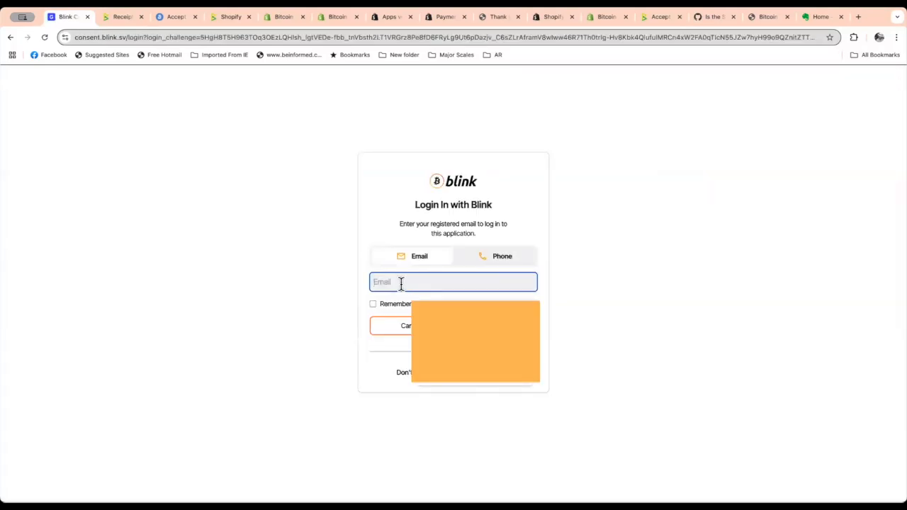
click(448, 318)
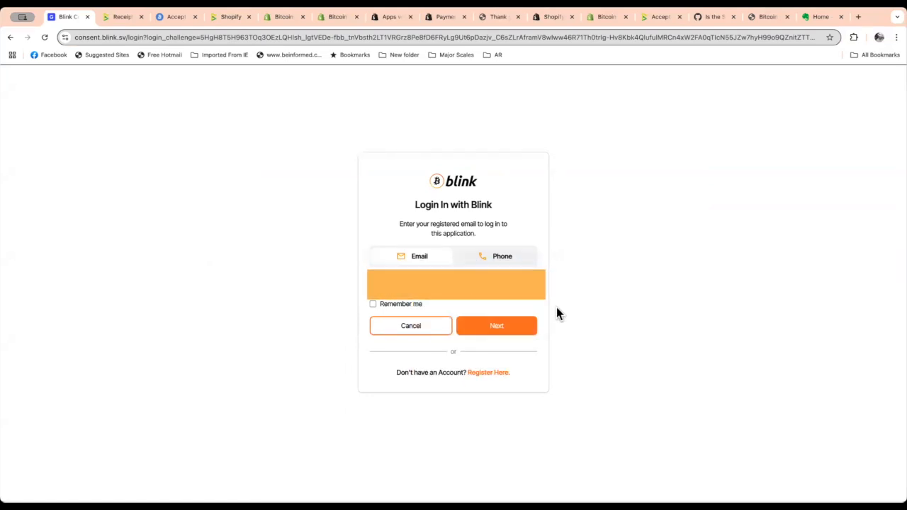
click(499, 326)
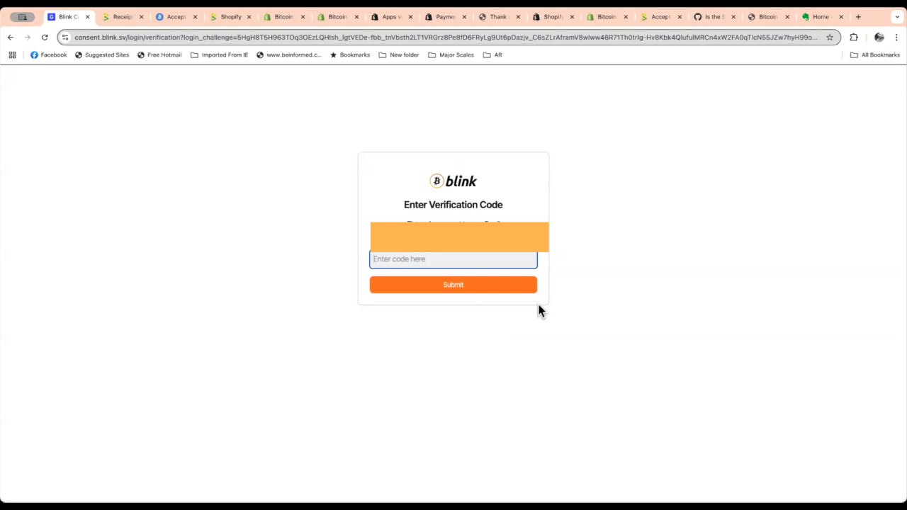
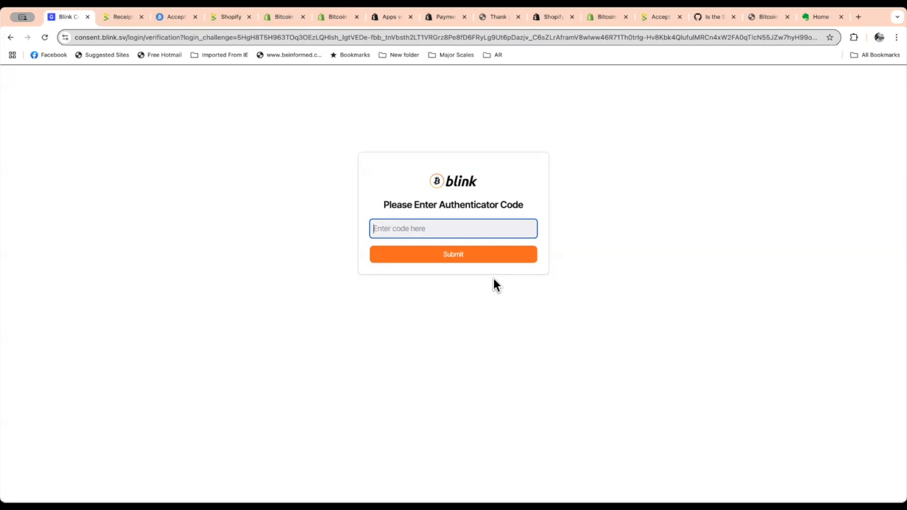
Step: Finish signing in and inspect the December 17 transactions: -988 sats BTC, 105 cents USD
click(461, 260)
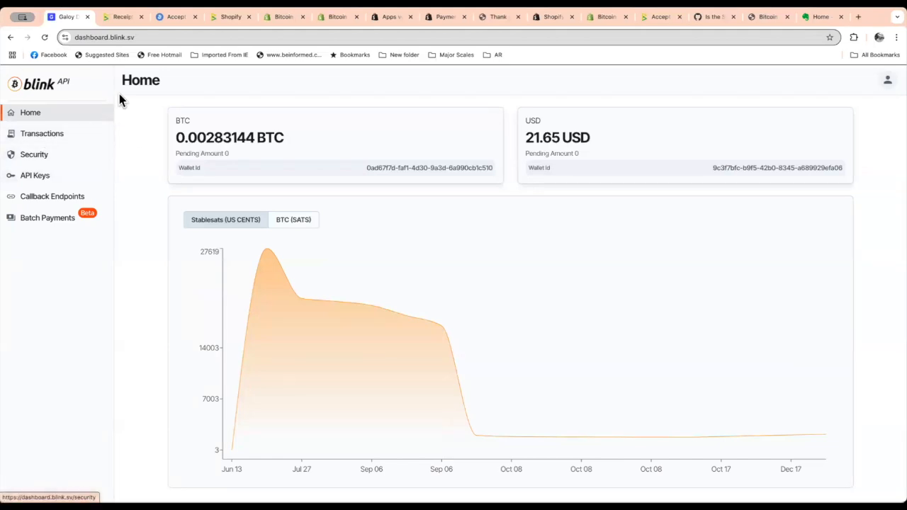
click(49, 137)
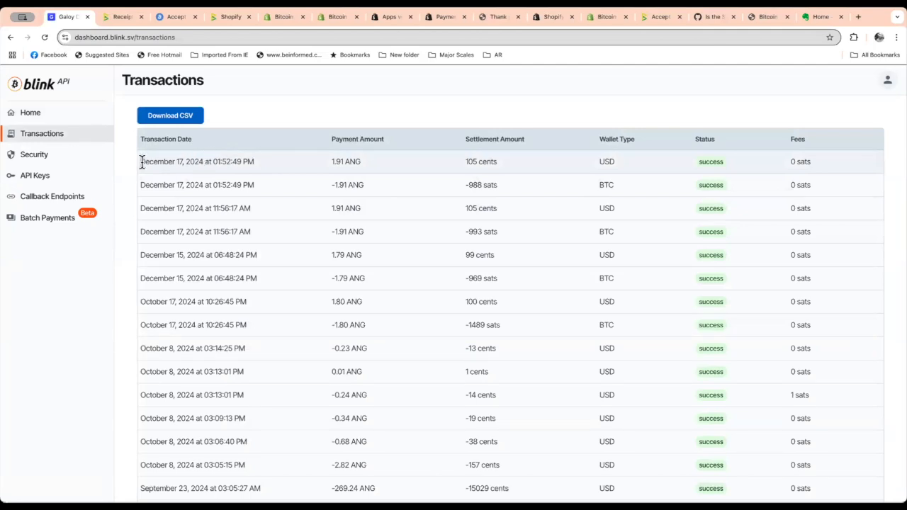
drag(142, 162, 731, 166)
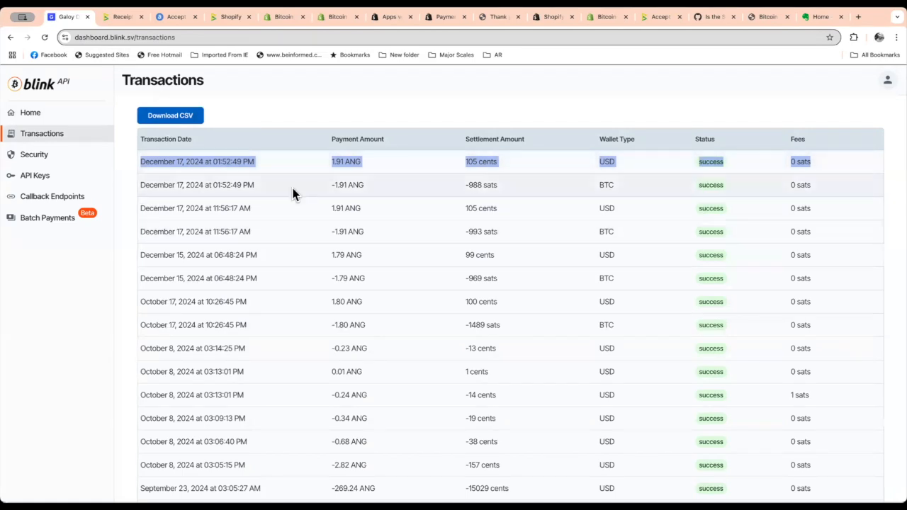
drag(142, 186, 798, 198)
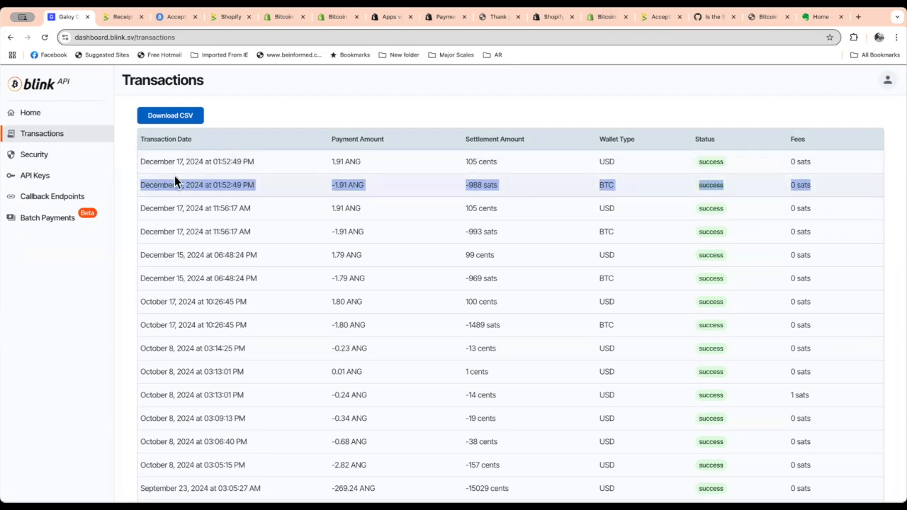
click(199, 158)
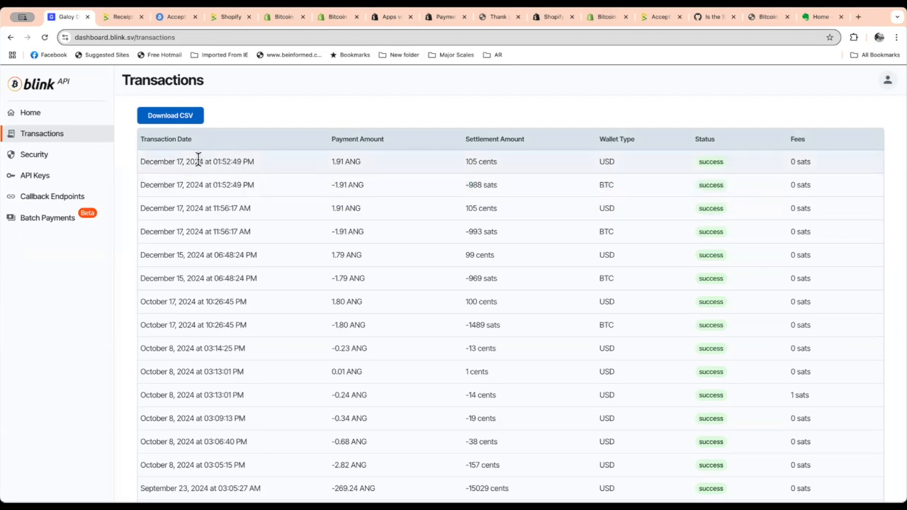
drag(141, 160, 830, 164)
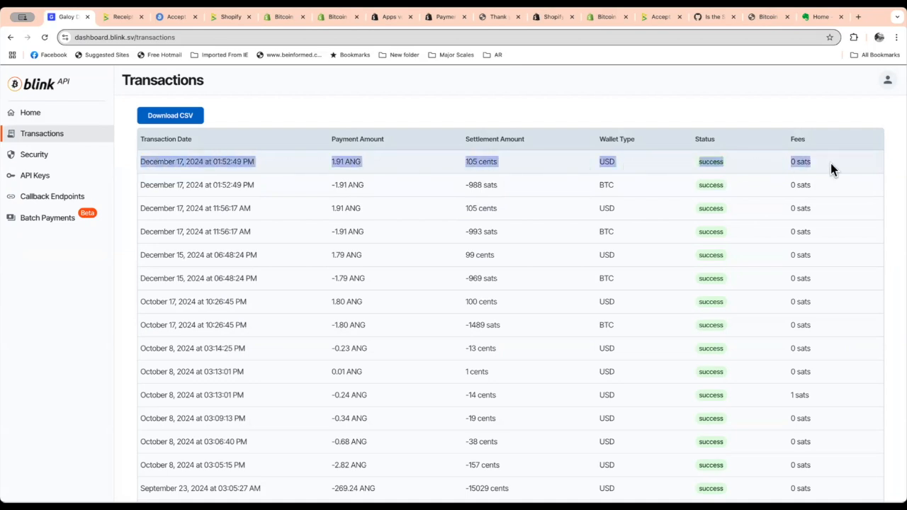